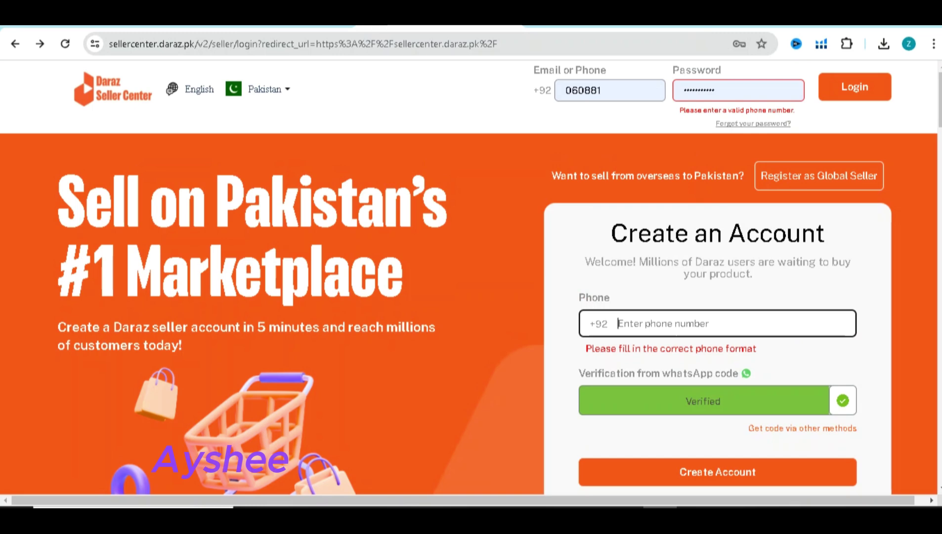
Go back from the Seller Center login page to the Google Images Daraz shoe results
key(alt+Right)
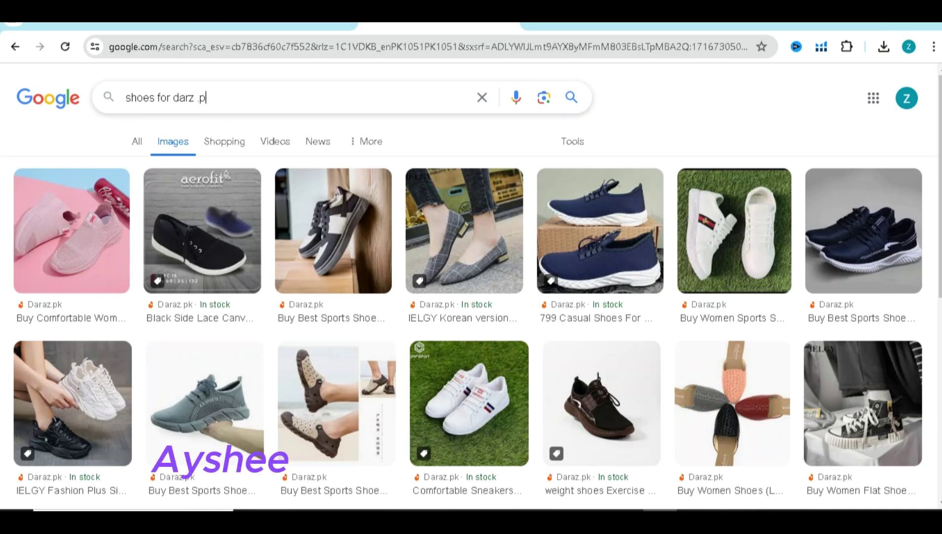
Replace the shoe query with a Google Images search for 'smart watches daraz.pk'
key(BackSpace)
key(BackSpace)
key(BackSpace)
key(BackSpace)
key(BackSpace)
key(BackSpace)
key(BackSpace)
key(BackSpace)
key(BackSpace)
key(BackSpace)
key(BackSpace)
key(BackSpace)
key(BackSpace)
key(BackSpace)
key(BackSpace)
key(BackSpace)
key(BackSpace)
text(smart watches)
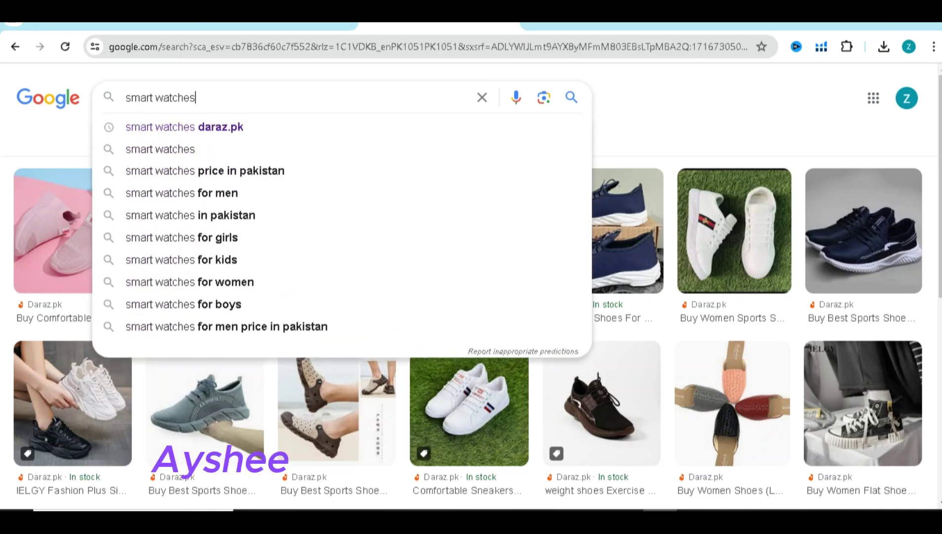
key(Down)
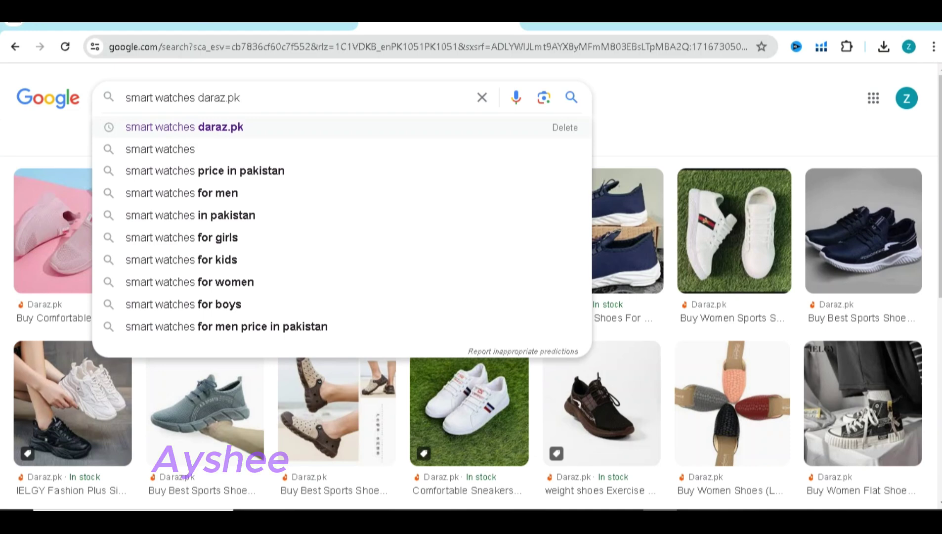
key(Return)
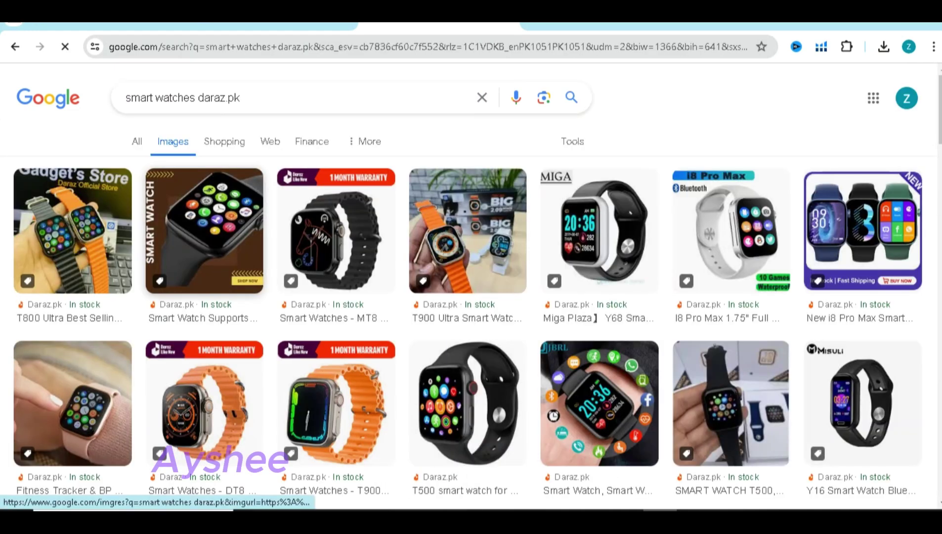
Save the Miga, a second, and the pink watch images to Downloads as download (3)–(5)
right_click(551, 244)
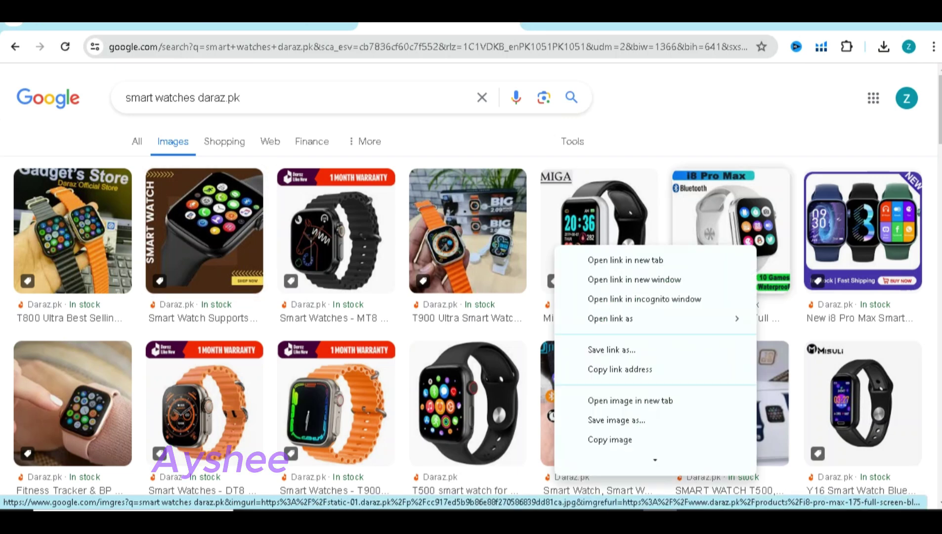
click(616, 418)
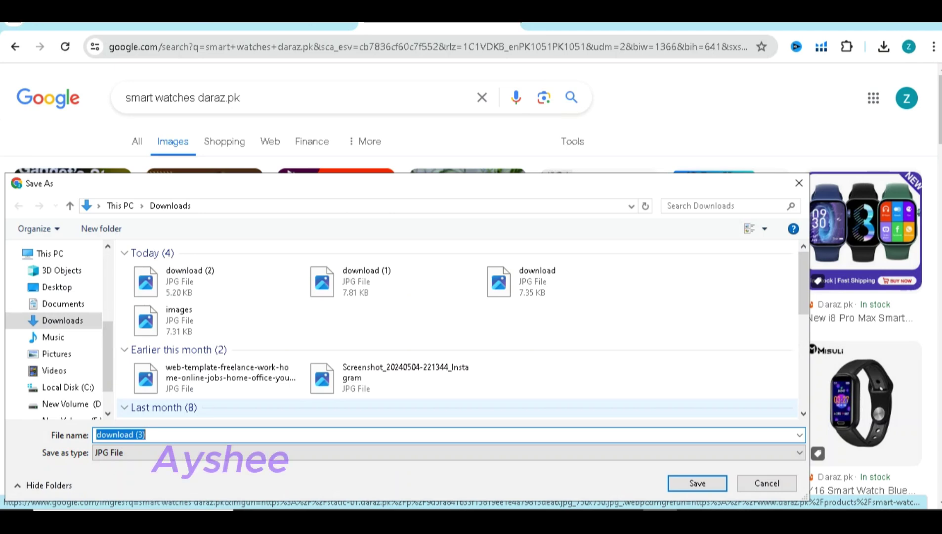
key(Return)
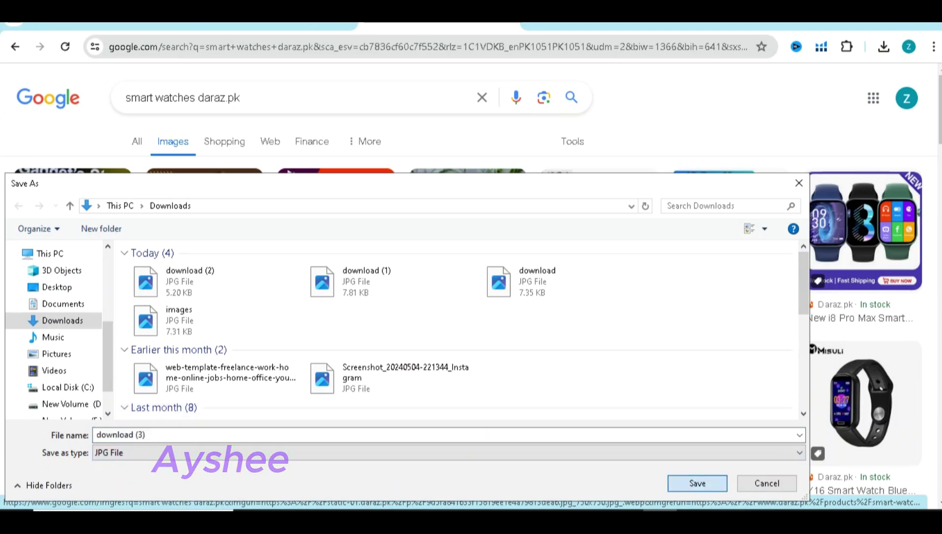
right_click(613, 253)
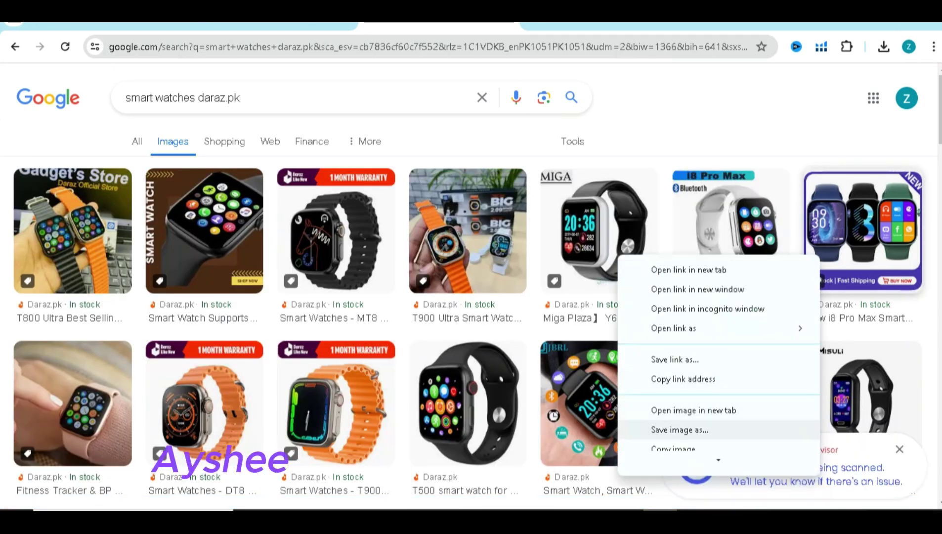
click(637, 430)
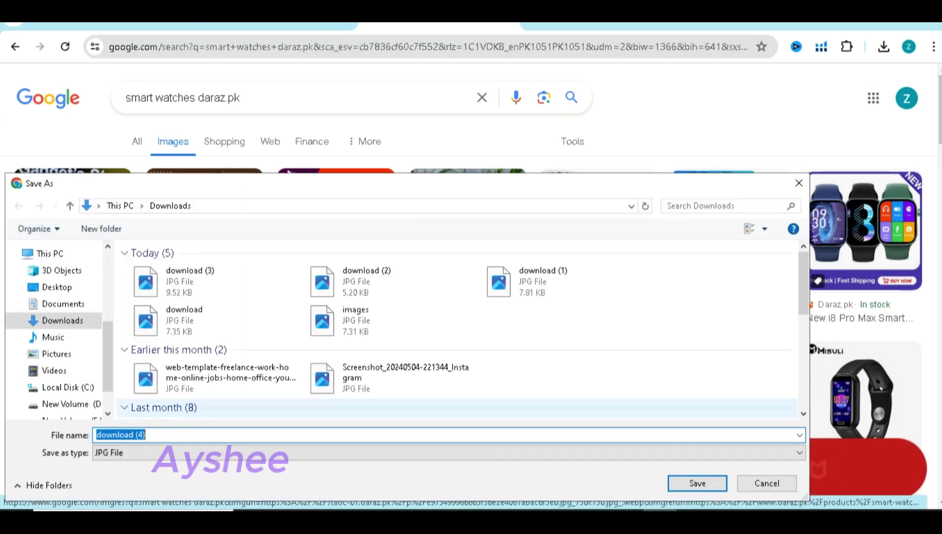
key(Return)
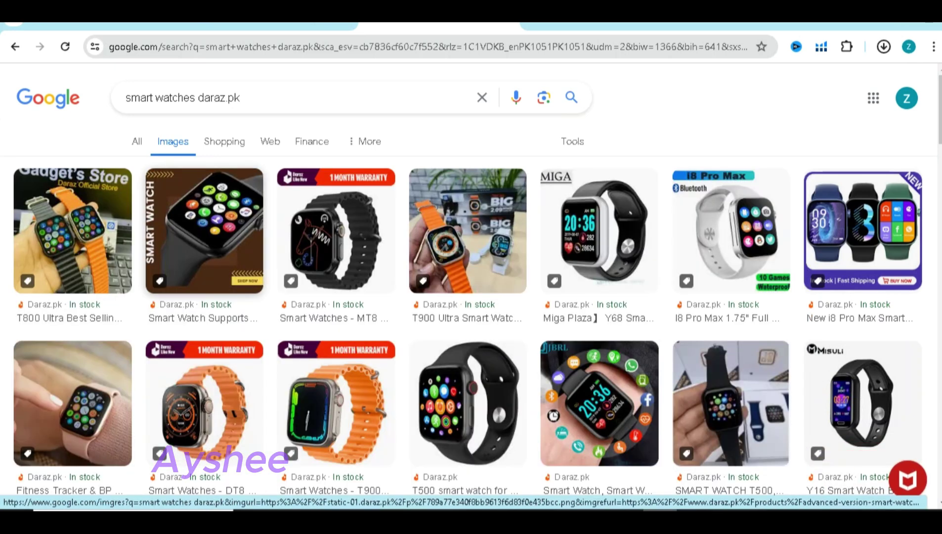
right_click(72, 410)
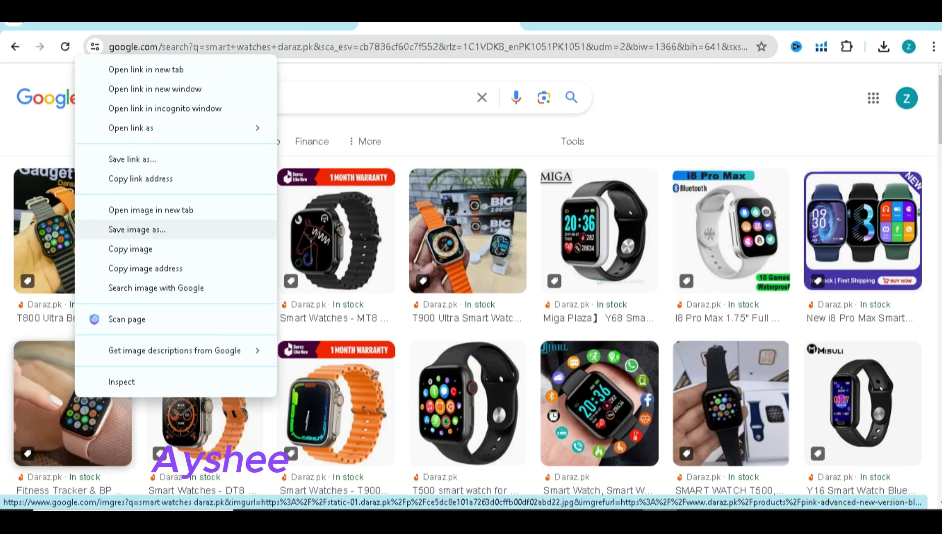
click(148, 227)
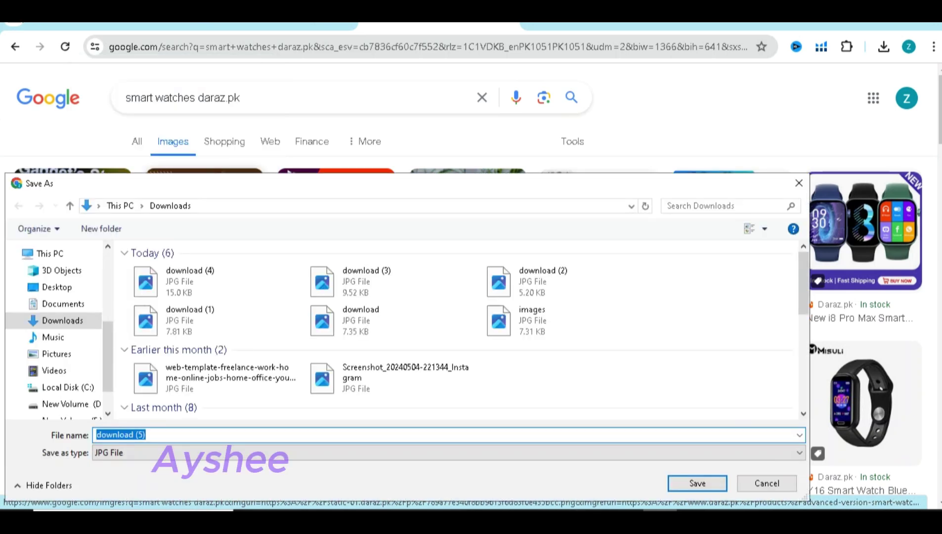
key(Return)
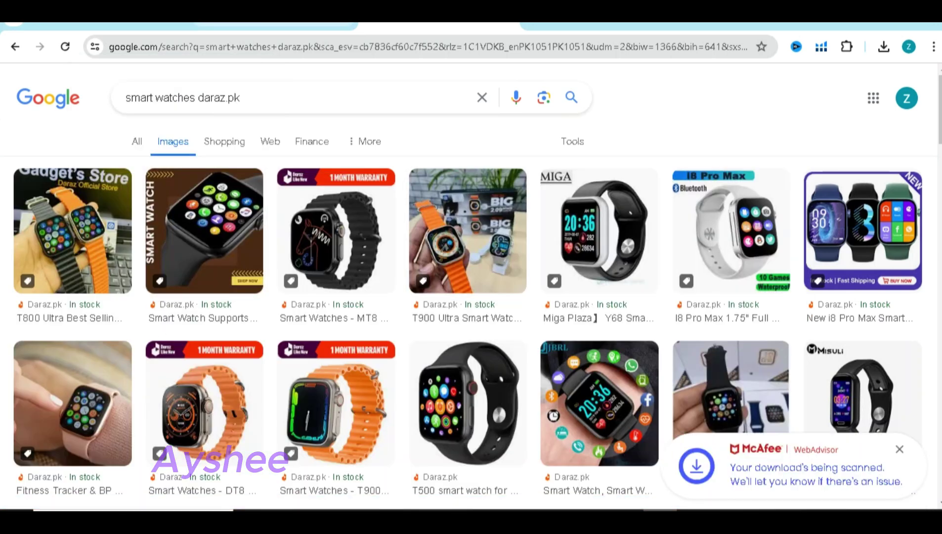
Try uploading download (5) as the product image, then cancel after it fails the 300 px minimum
click(98, 18)
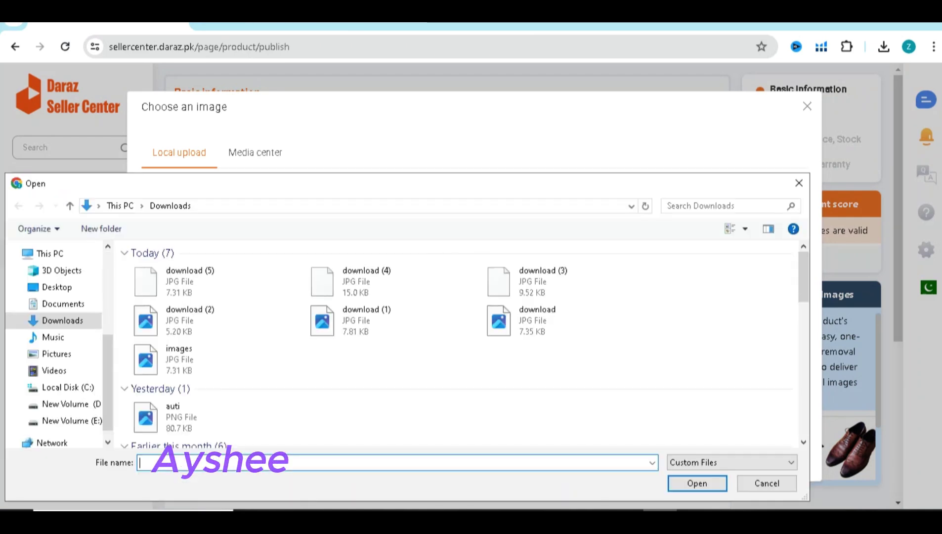
click(212, 282)
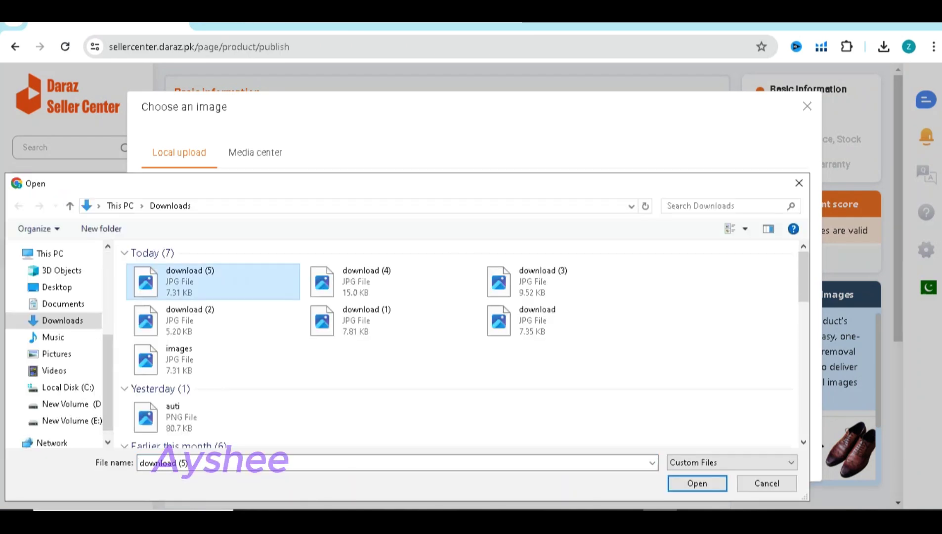
key(Return)
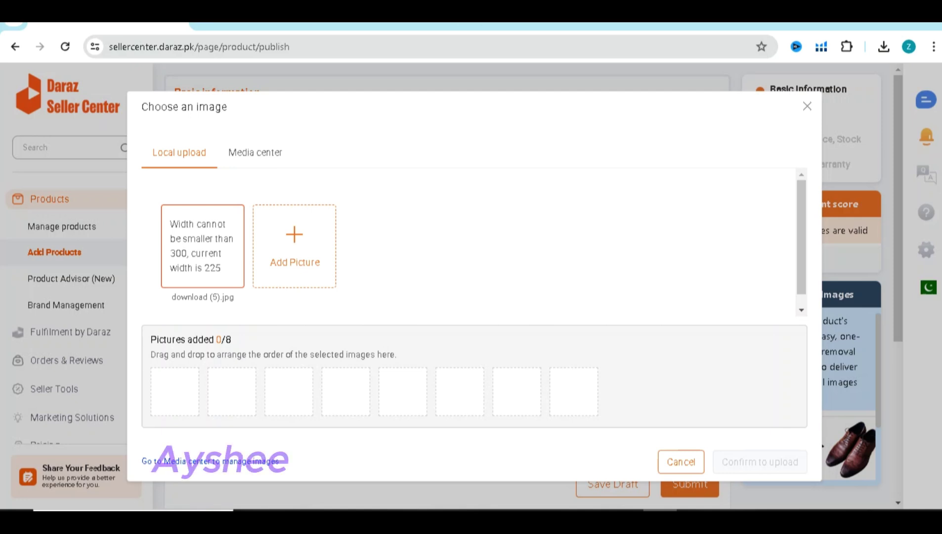
click(806, 106)
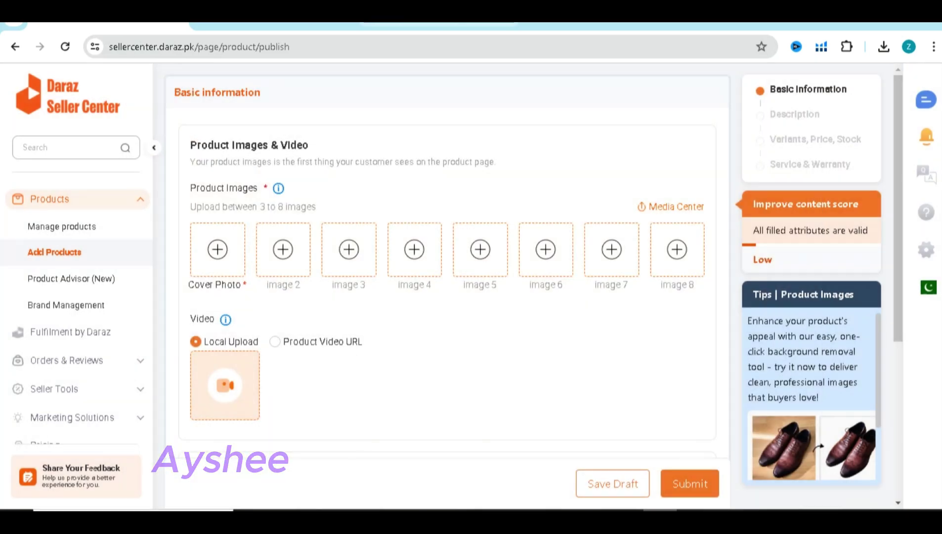
Preview the New i8 Pro Max watch result in Google Images, then close the preview
click(437, 21)
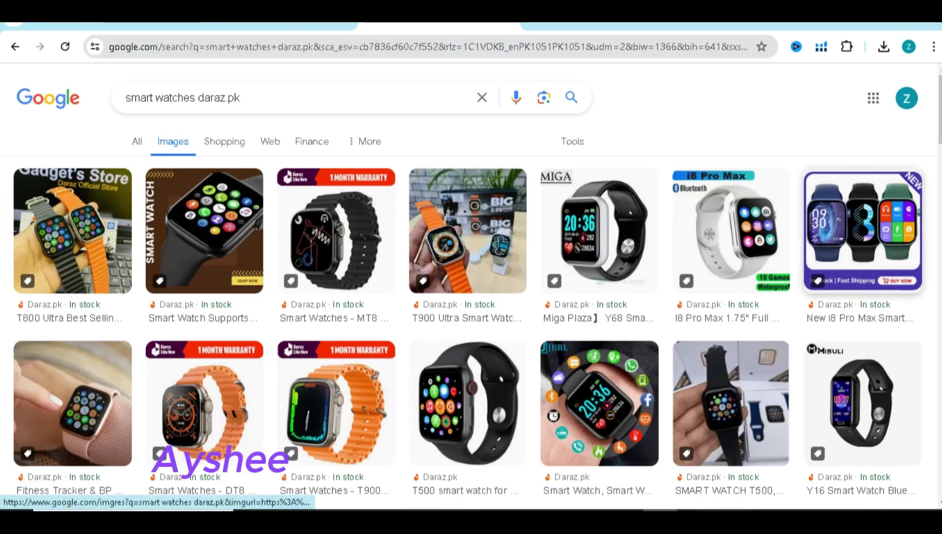
click(862, 232)
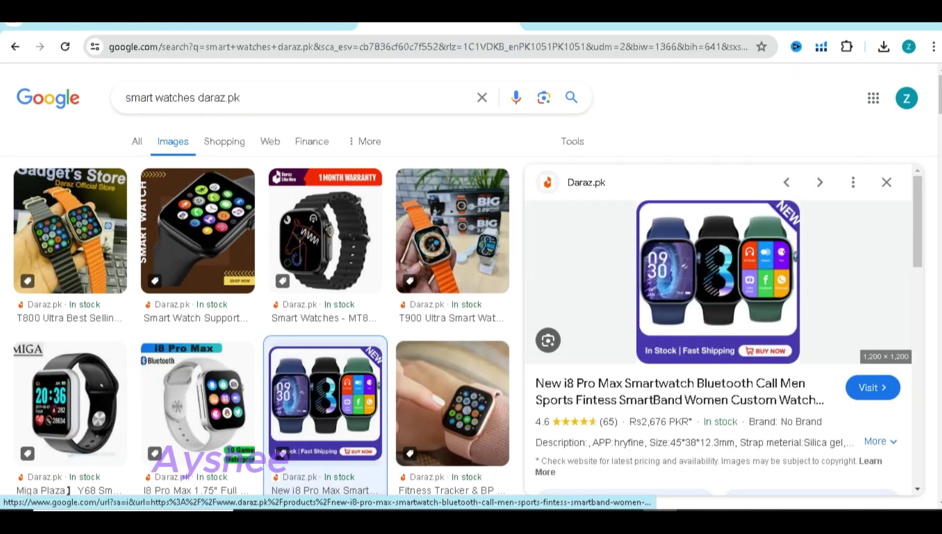
right_click(601, 260)
click(660, 396)
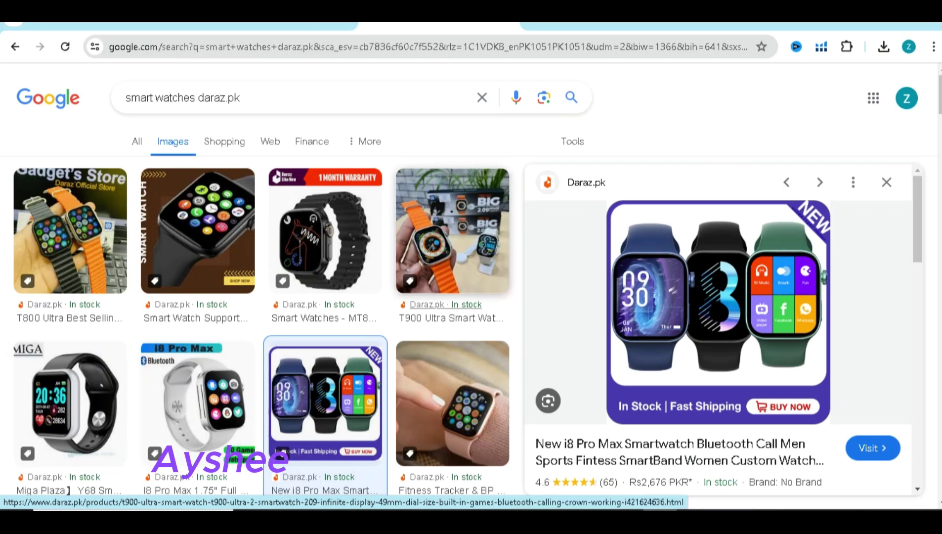
key(Escape)
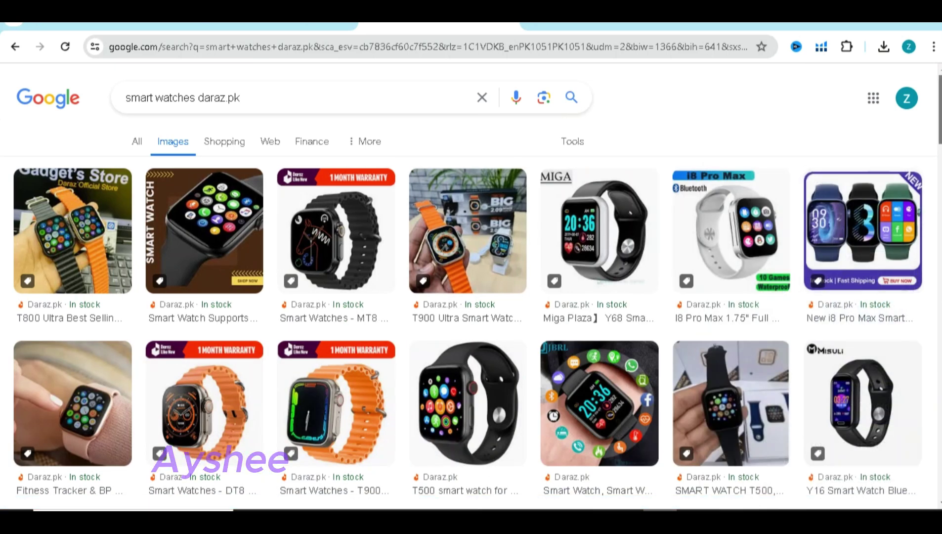
Open the I8 Pro Max, Fitness Tracker and MIGA watch products in new tabs
scroll(718, 208, down, 1)
right_click(719, 198)
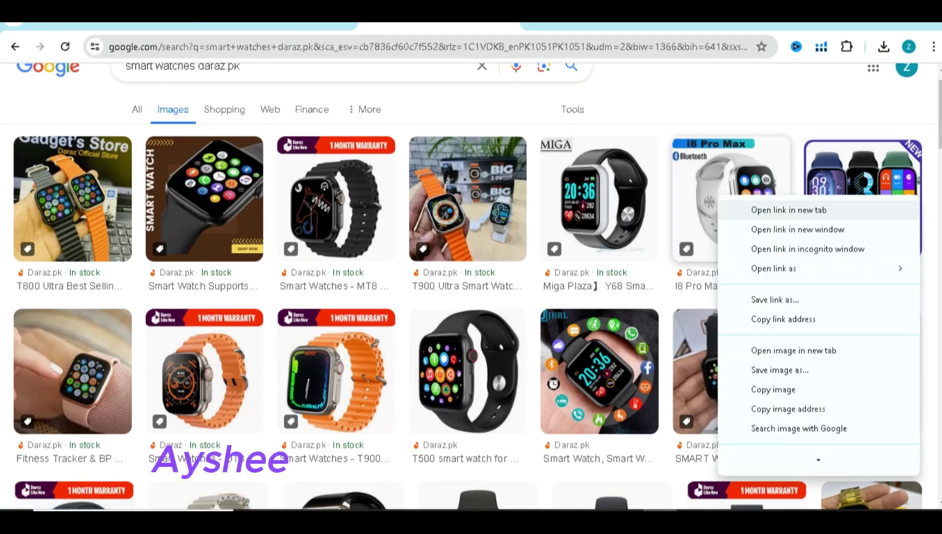
click(771, 210)
right_click(67, 376)
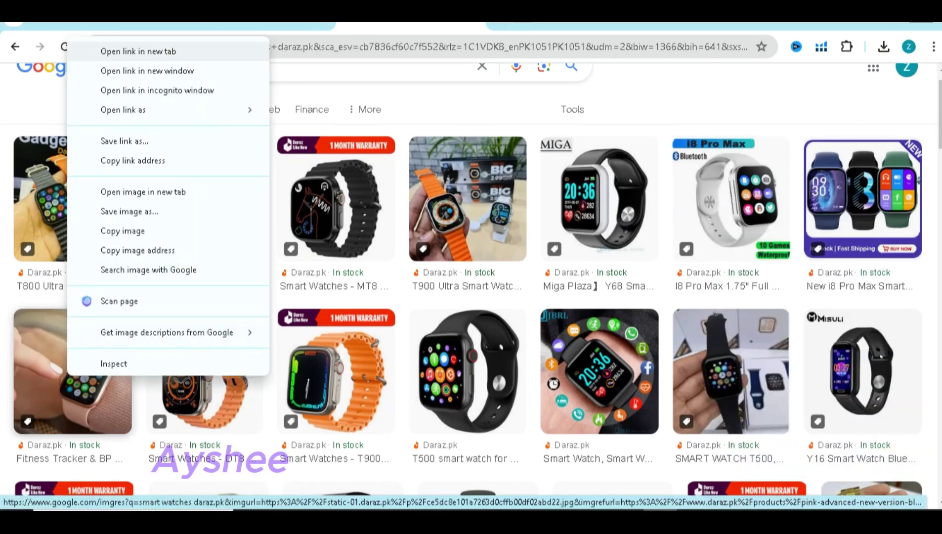
click(138, 50)
right_click(572, 209)
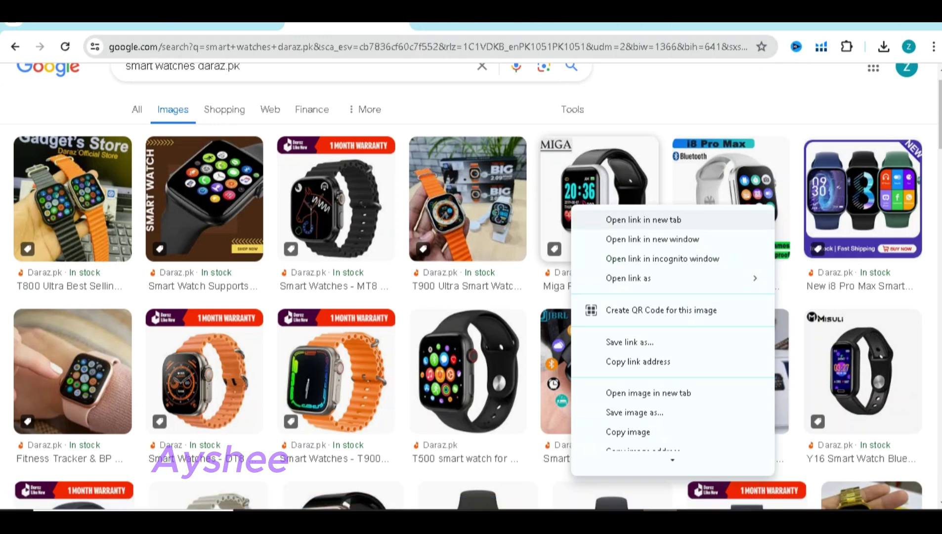
click(593, 219)
Start saving the i8 Pro Max product page, cancel it, and return to the image preview
key(ctrl+Tab)
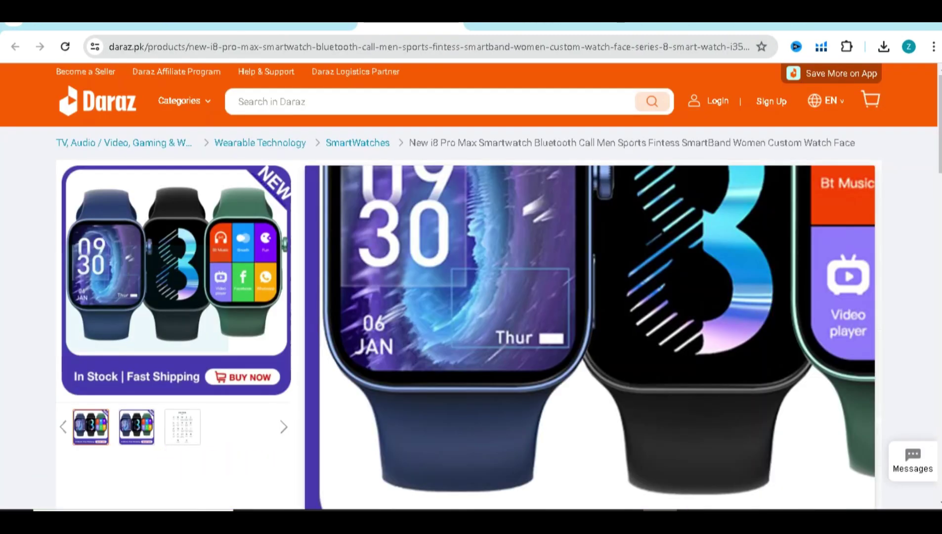
right_click(109, 247)
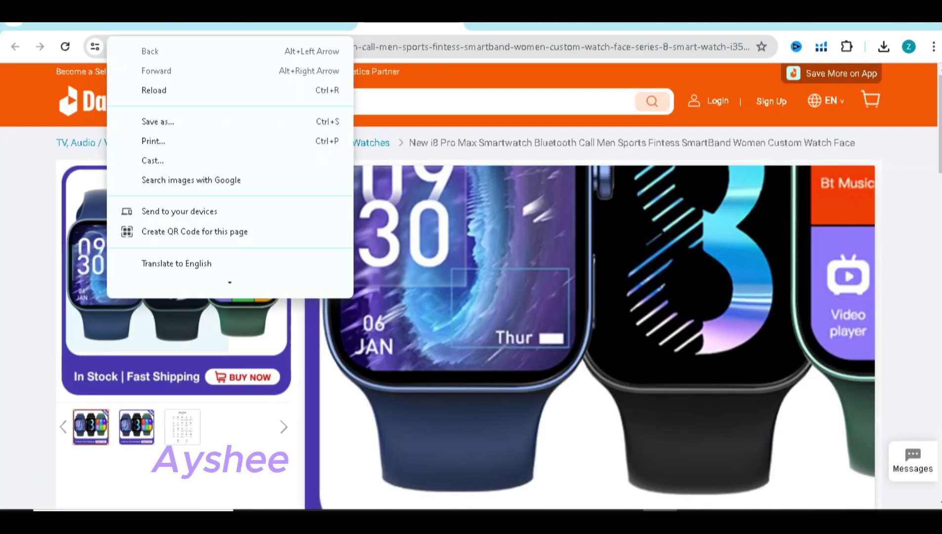
scroll(230, 168, down, 2)
scroll(229, 168, down, 2)
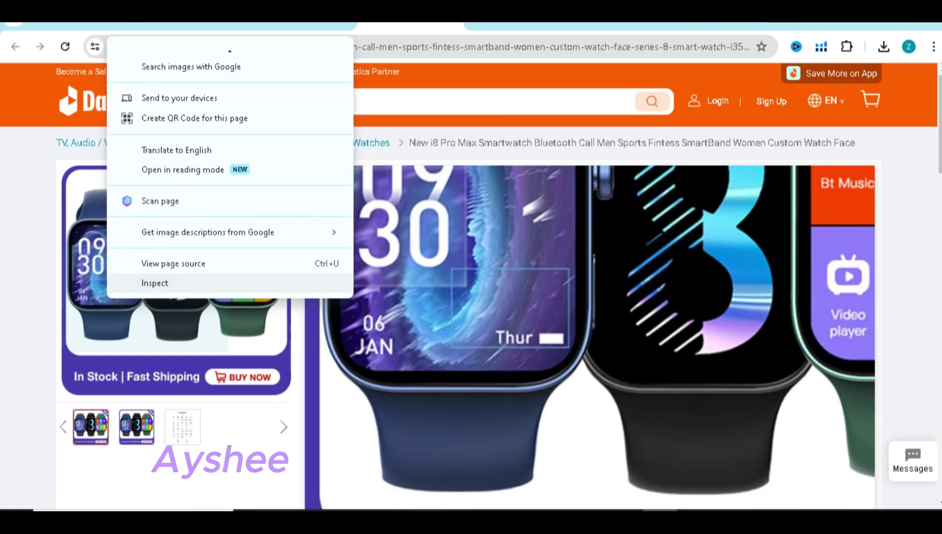
scroll(229, 168, up, 4)
key(Escape)
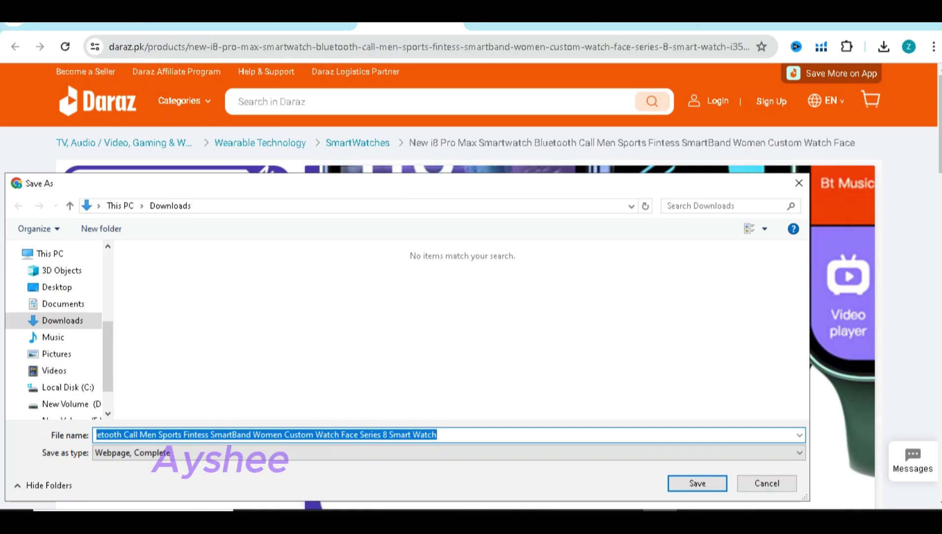
key(Tab)
key(alt+Down)
key(Return)
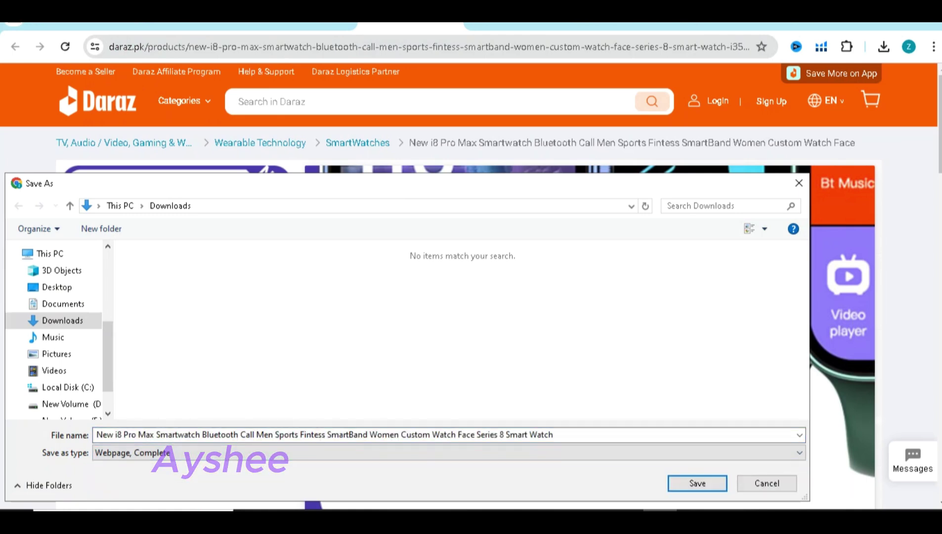
click(798, 183)
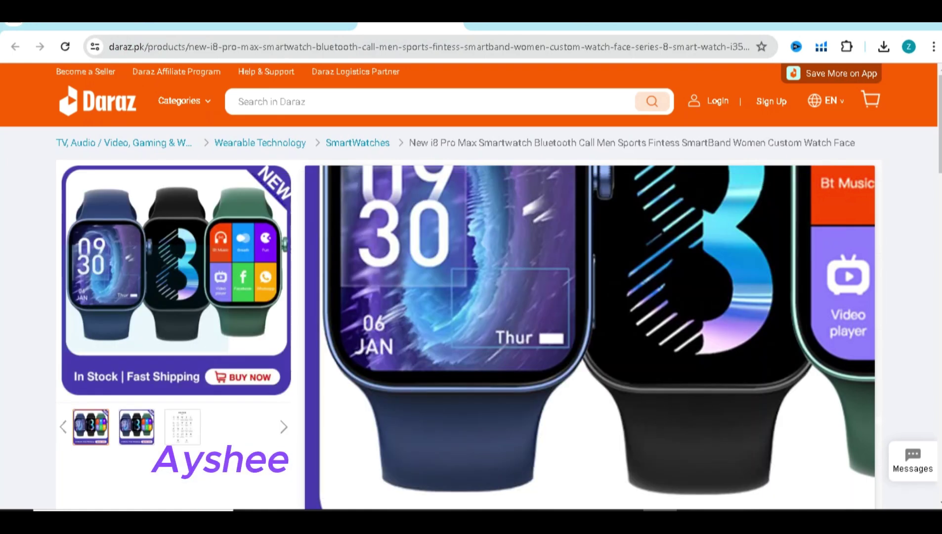
key(alt+Left)
Save the full-size i8 Pro Max, pink-strap and MIGA watch images into Downloads
right_click(465, 139)
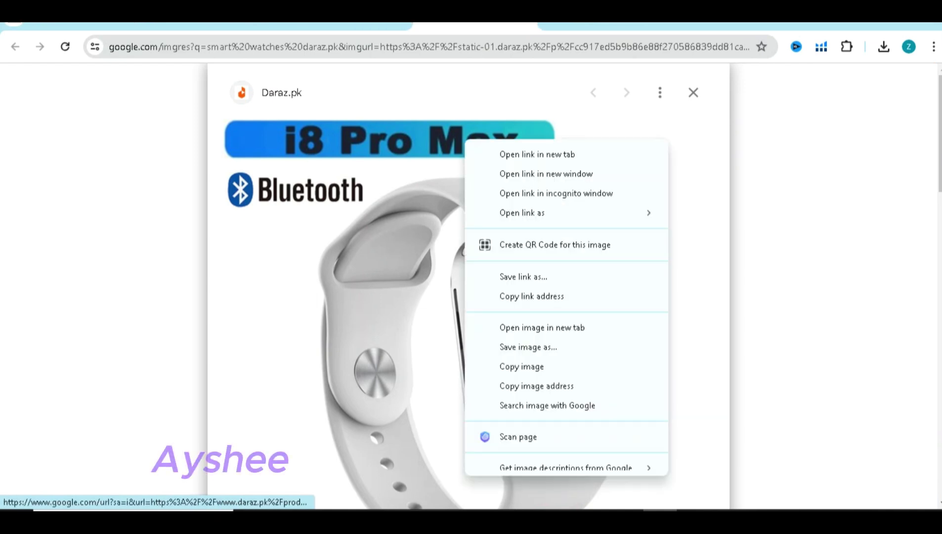
click(528, 347)
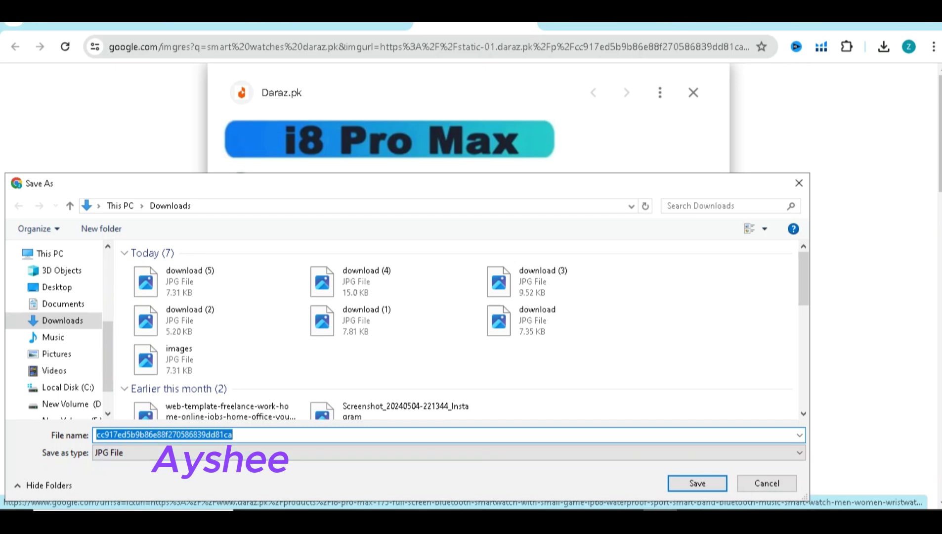
key(Return)
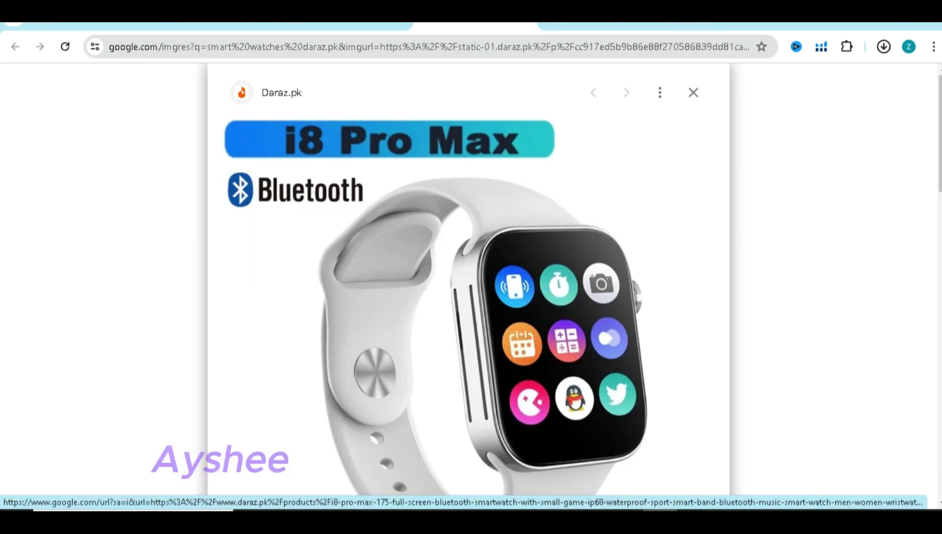
key(Right)
right_click(434, 188)
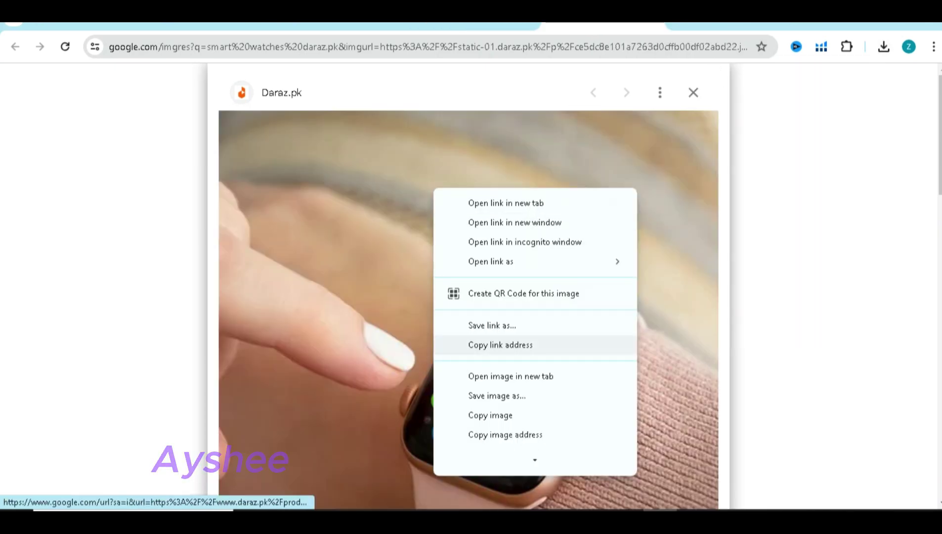
click(497, 395)
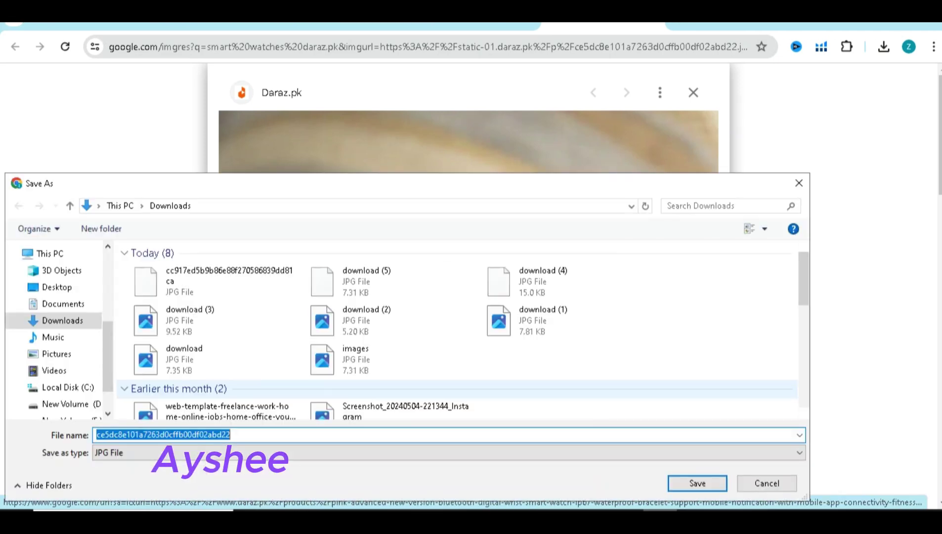
click(696, 484)
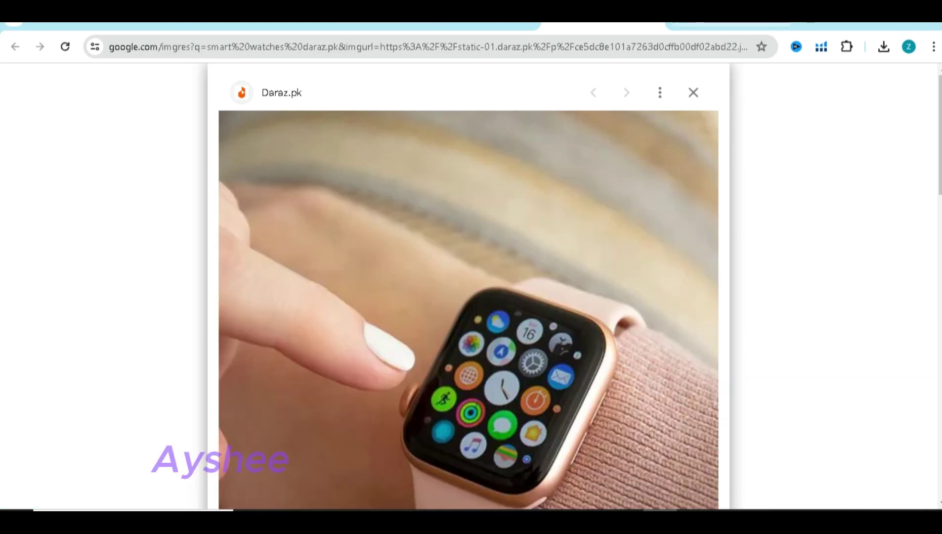
key(Right)
right_click(467, 160)
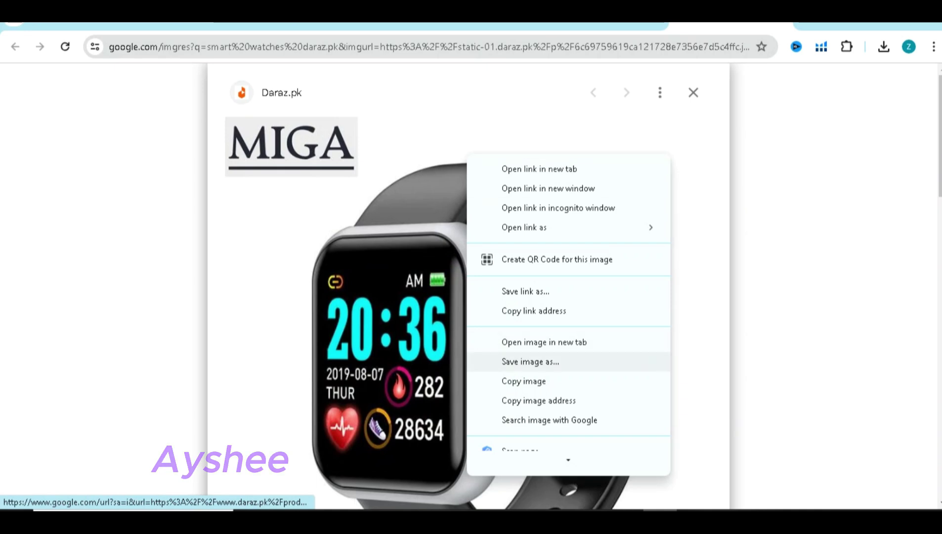
click(530, 361)
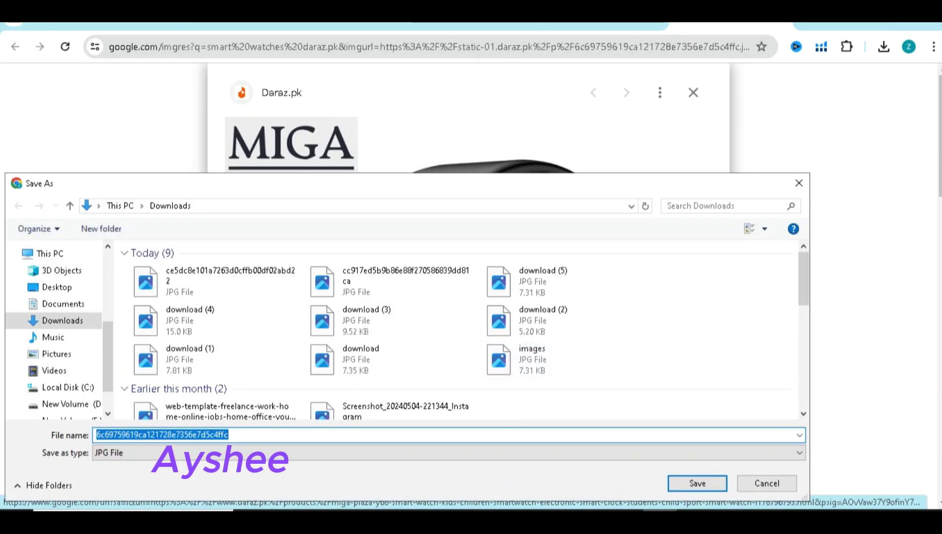
click(695, 483)
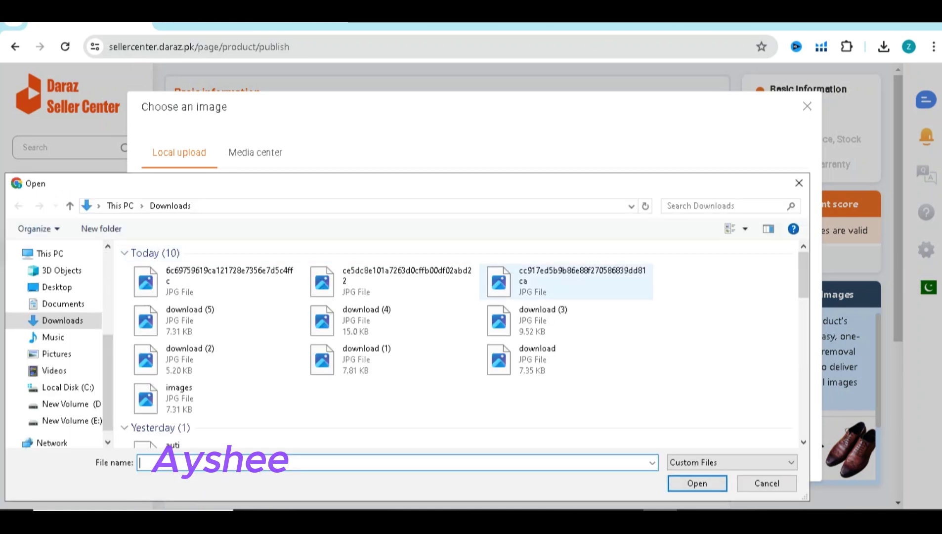
Upload the i8 Pro Max, pink-strap and MIGA images as cover photo, image 2 and image 3
click(566, 281)
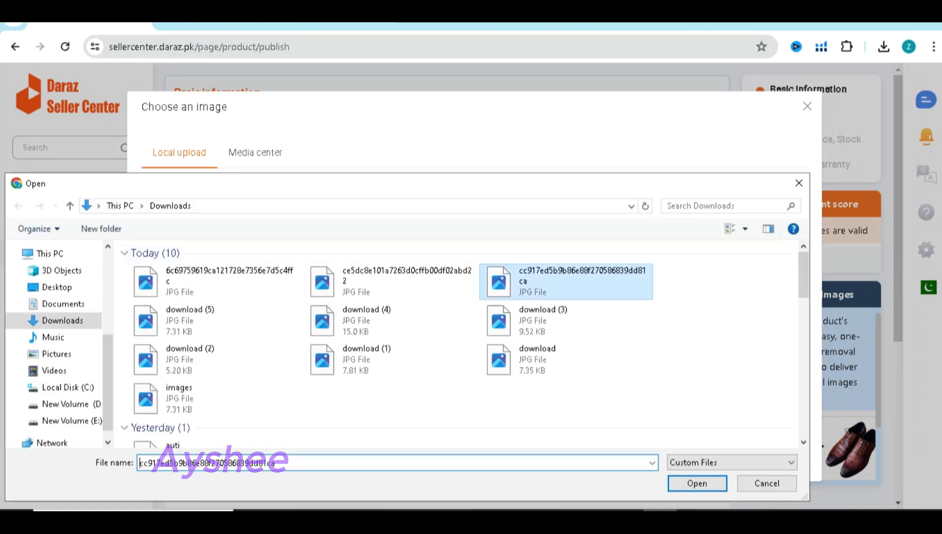
key(Return)
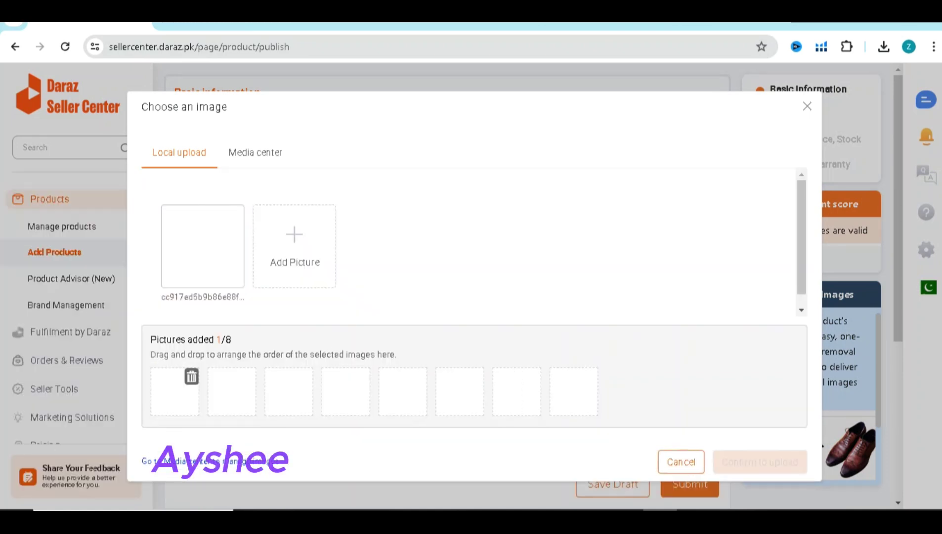
click(294, 246)
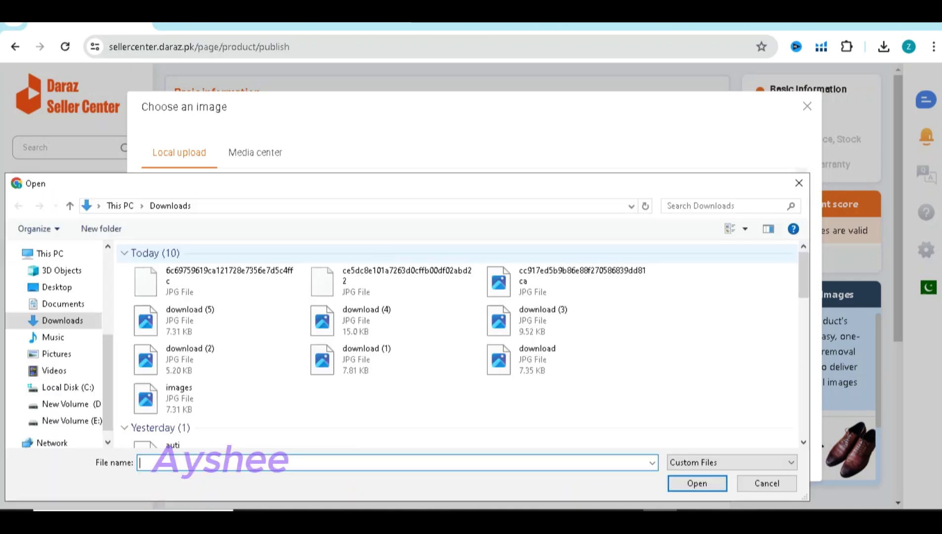
click(390, 281)
key(Return)
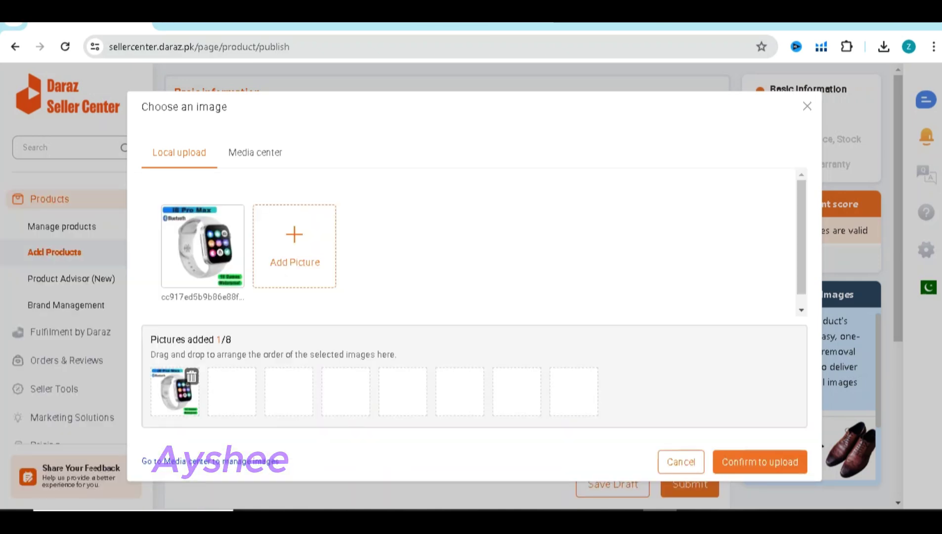
click(386, 246)
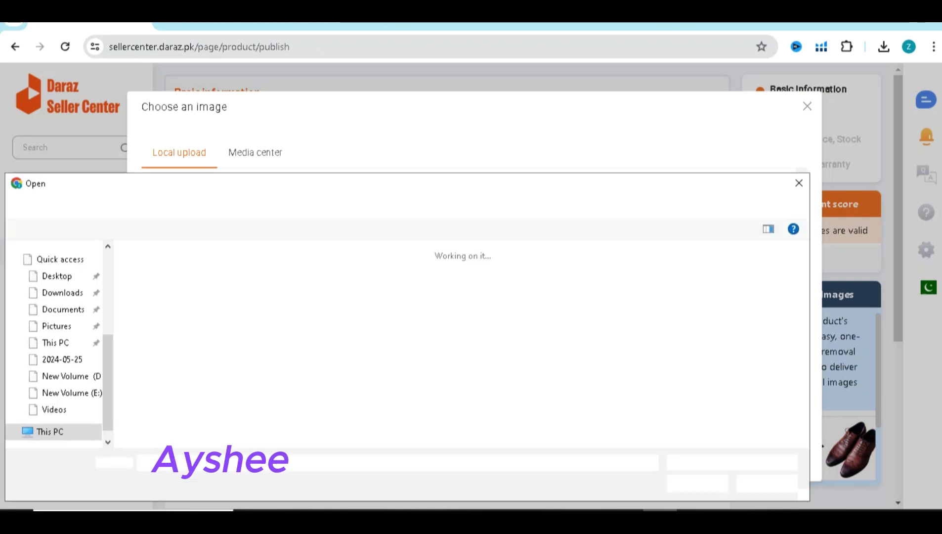
click(212, 280)
key(Return)
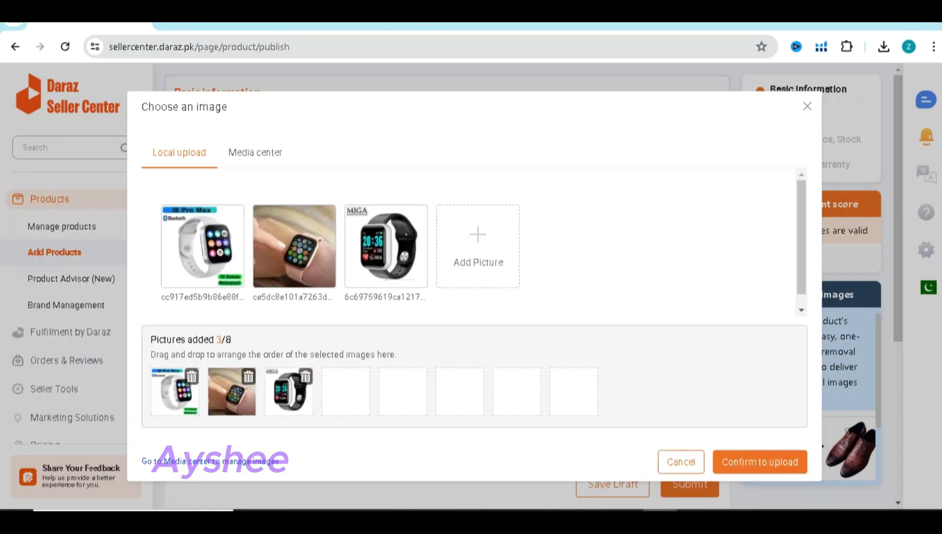
click(722, 461)
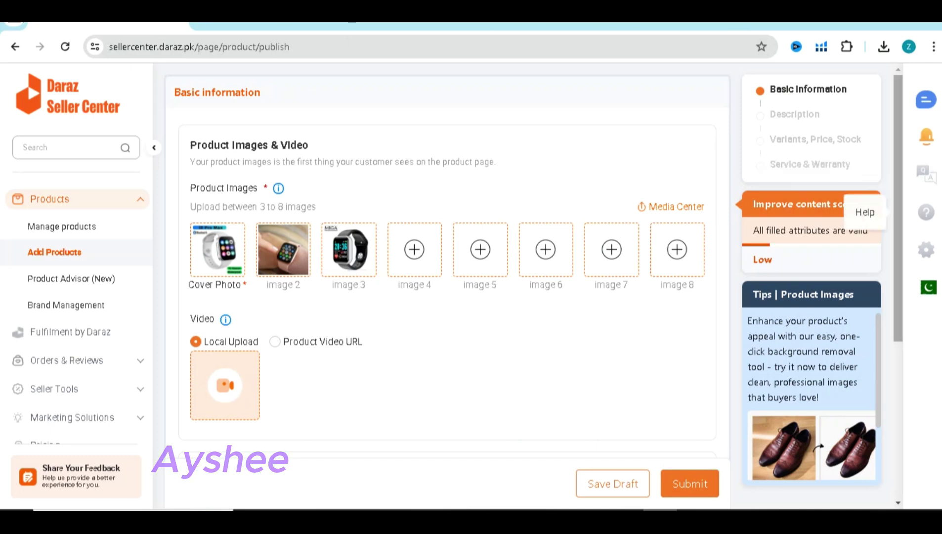
Place the cursor in the English Product Name field, then go to the Google Images results
scroll(444, 262, down, 3)
scroll(445, 262, down, 1)
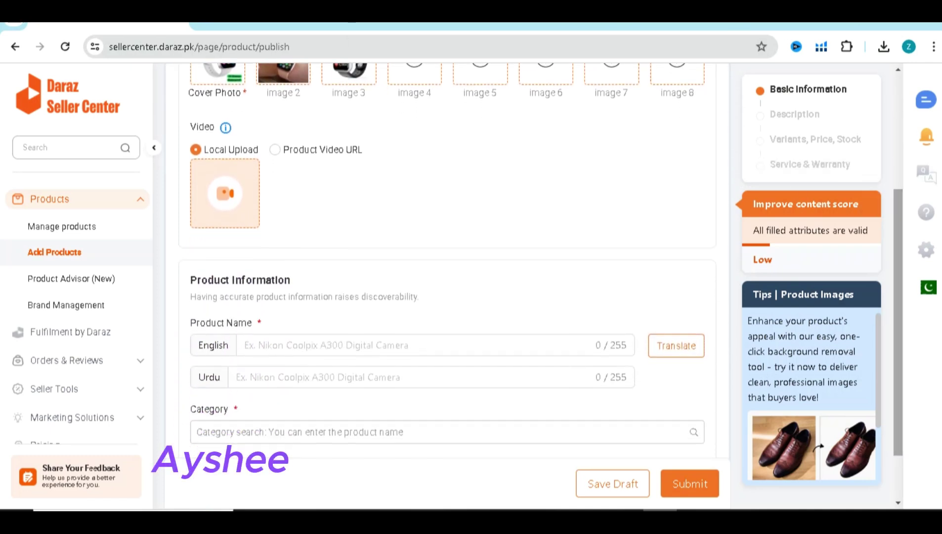
click(346, 344)
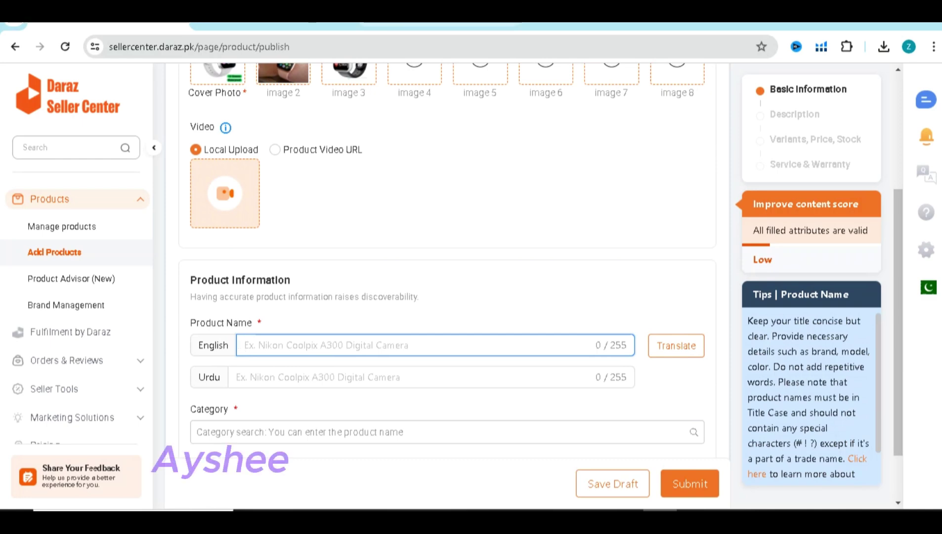
click(440, 23)
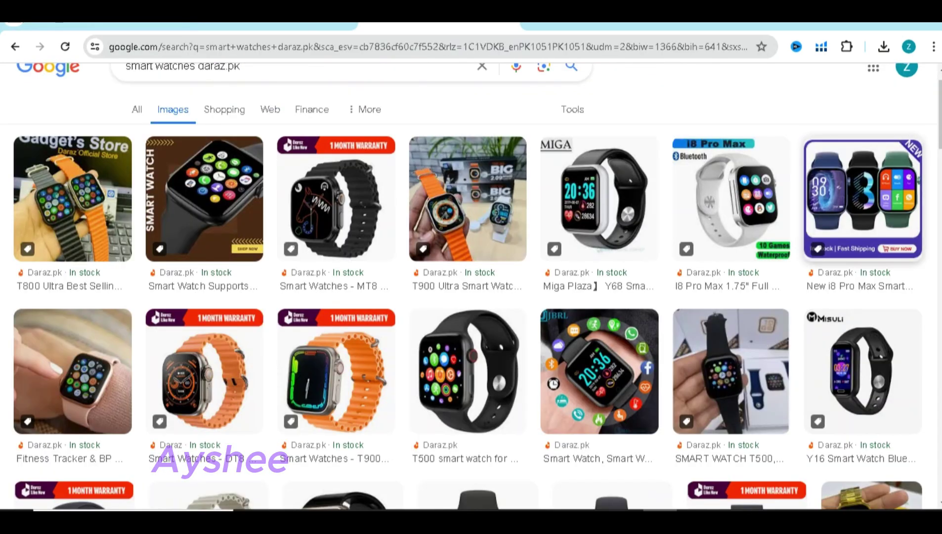
Open the New i8 Pro Max result separately, glance at it, and return to the image results
right_click(820, 202)
click(688, 216)
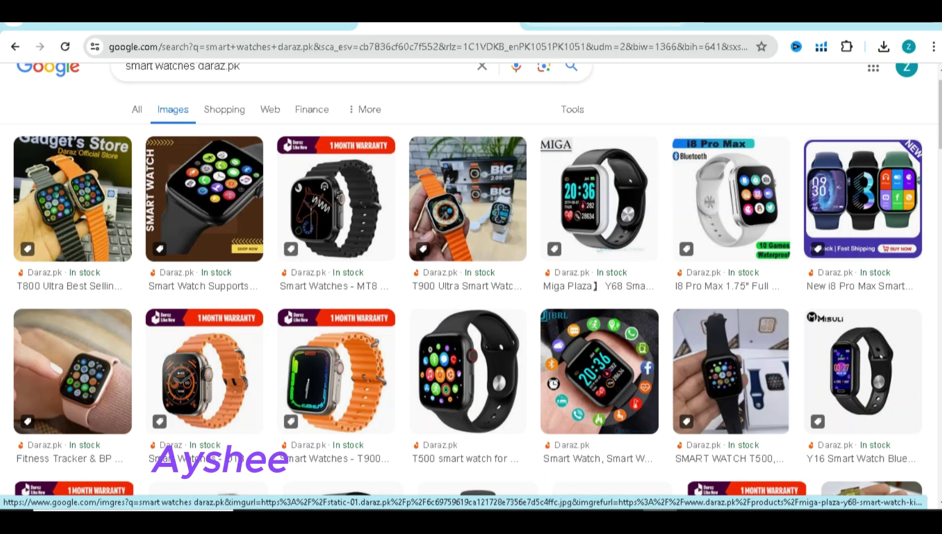
key(ctrl+Tab)
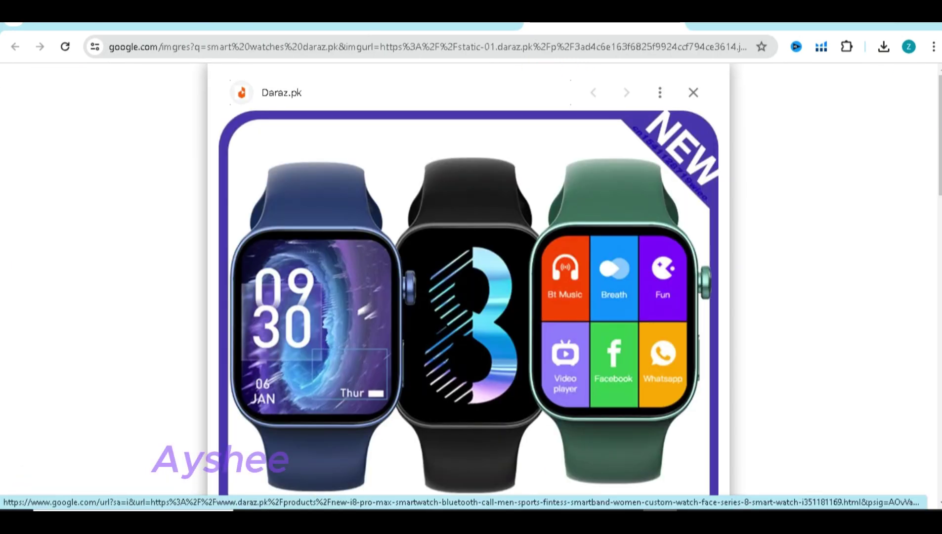
key(ctrl+shift+Tab)
right_click(877, 184)
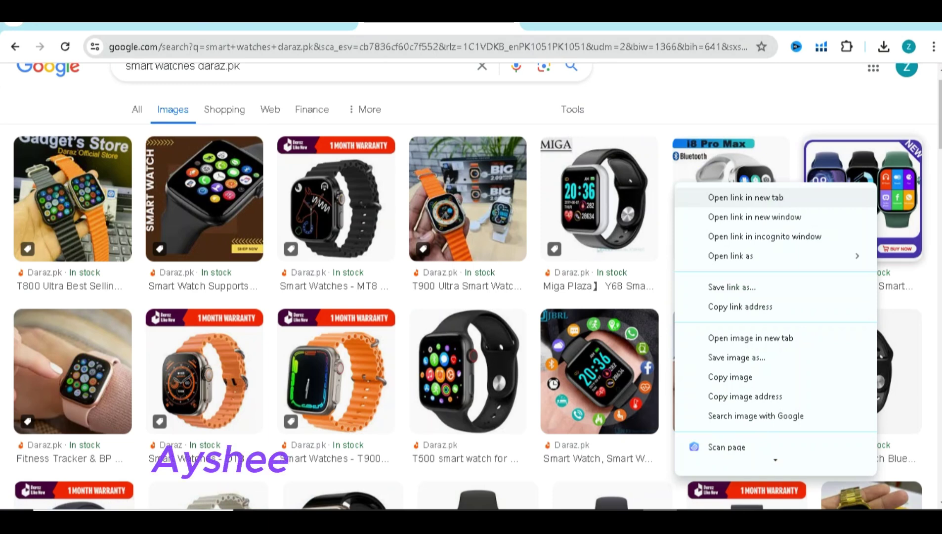
key(Escape)
Visit the i8 Pro Max Daraz product page, select its title, and return to Seller Center
click(875, 188)
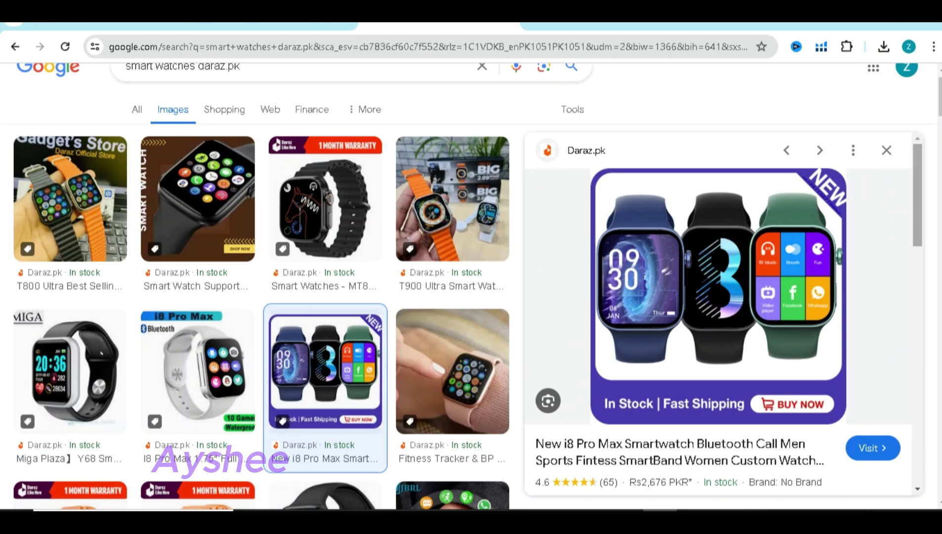
scroll(677, 318, down, 3)
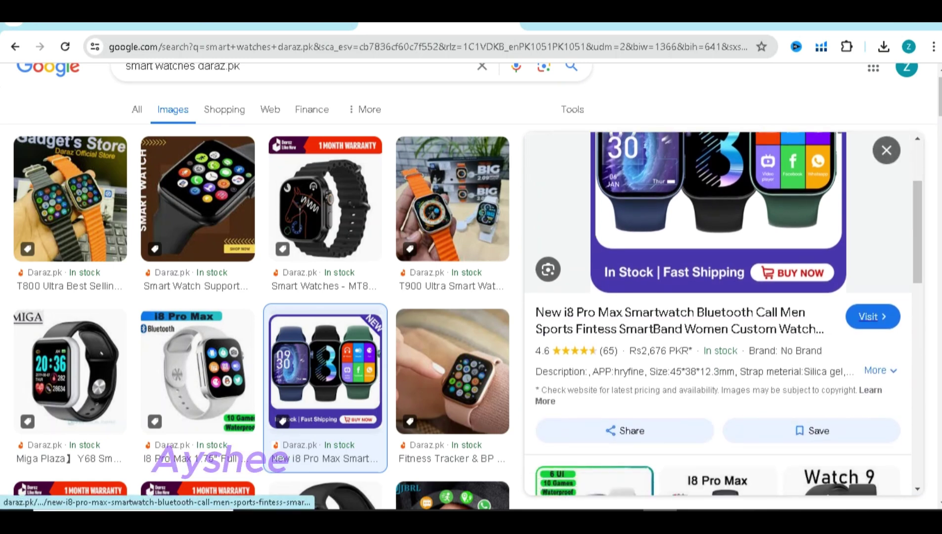
click(873, 316)
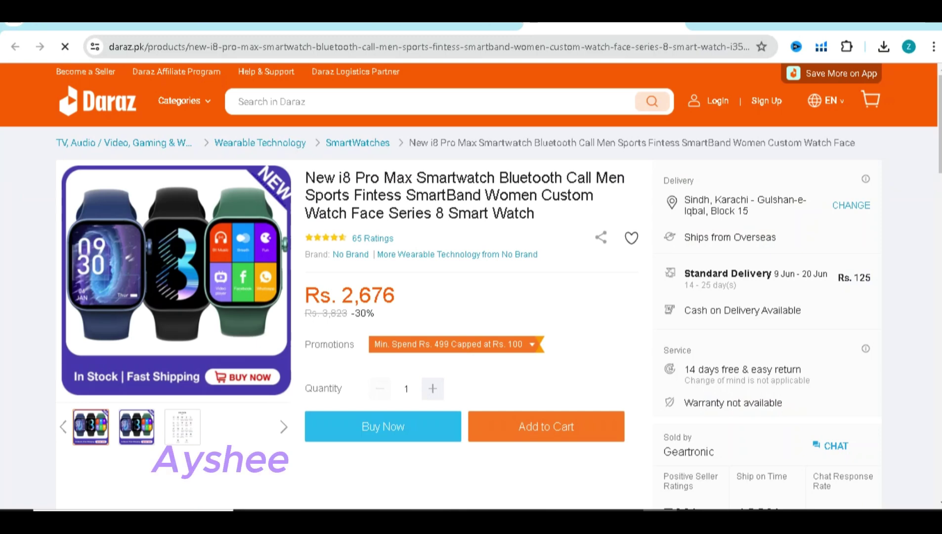
drag(305, 177, 514, 213)
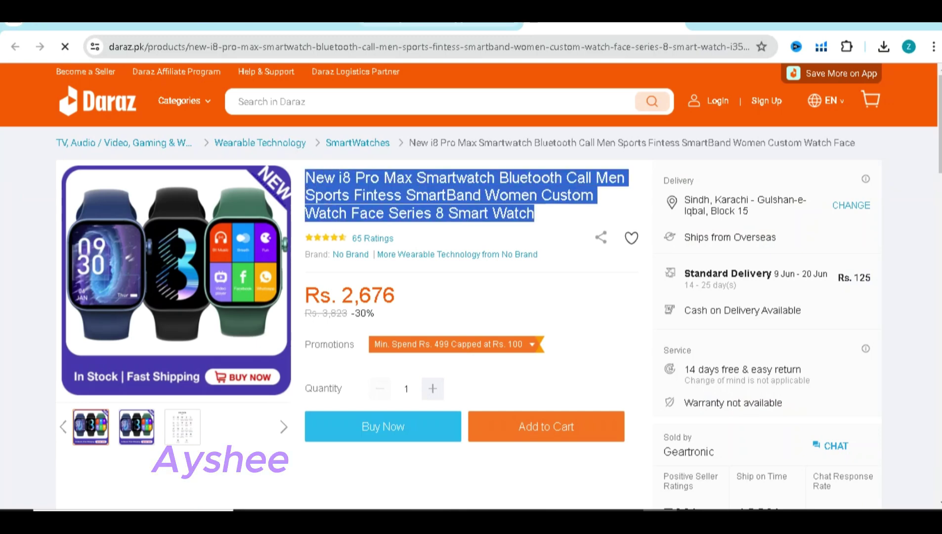
key(ctrl+Tab)
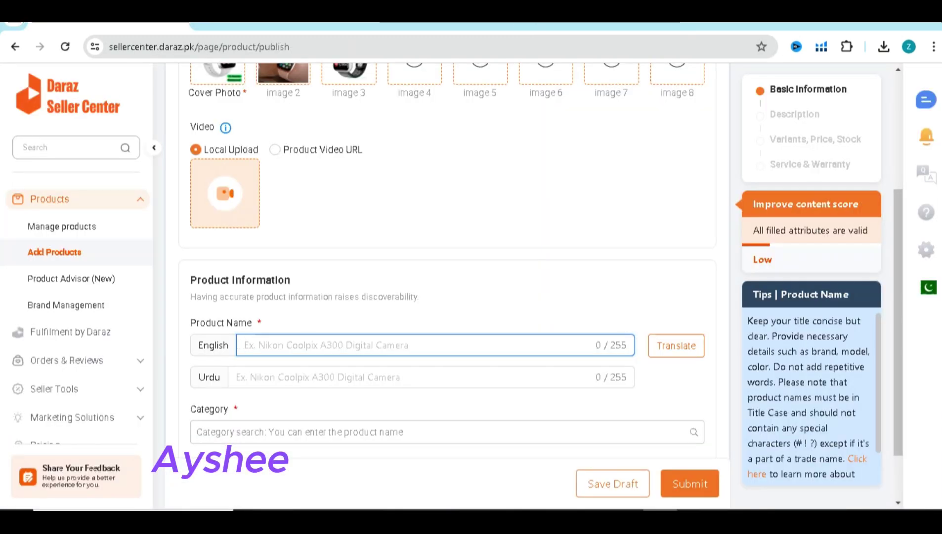
Paste the copied title into Product Name, correct 'Fintess' to 'Fitness', and submit the form
key(ctrl+v)
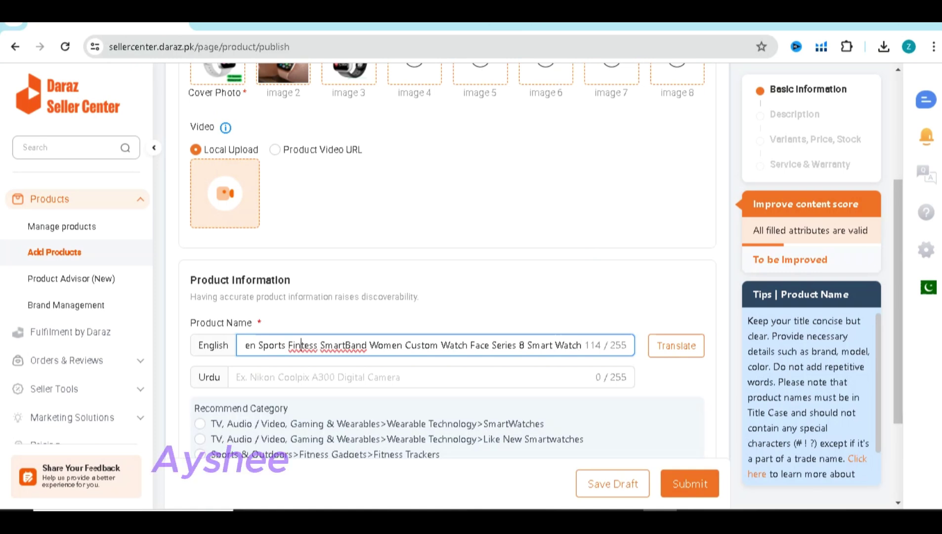
right_click(305, 345)
click(346, 69)
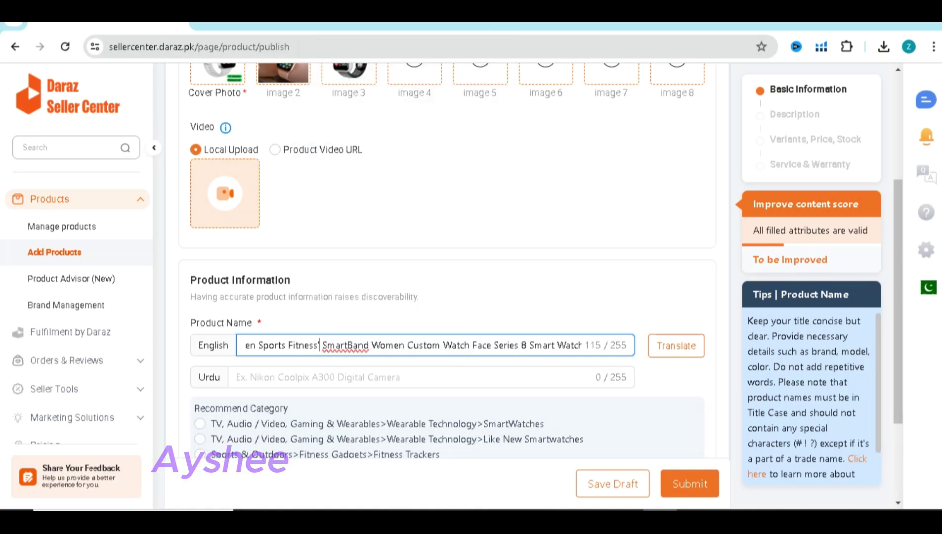
right_click(344, 345)
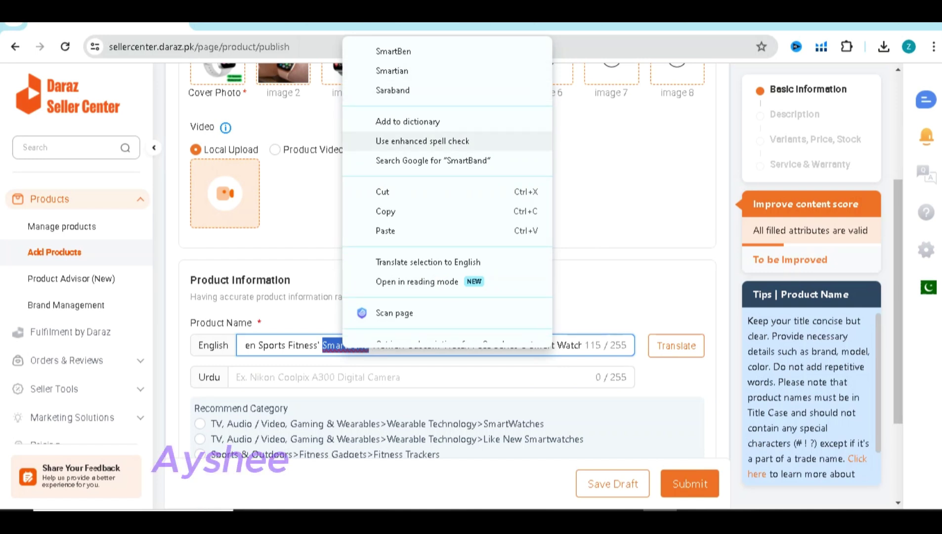
key(Return)
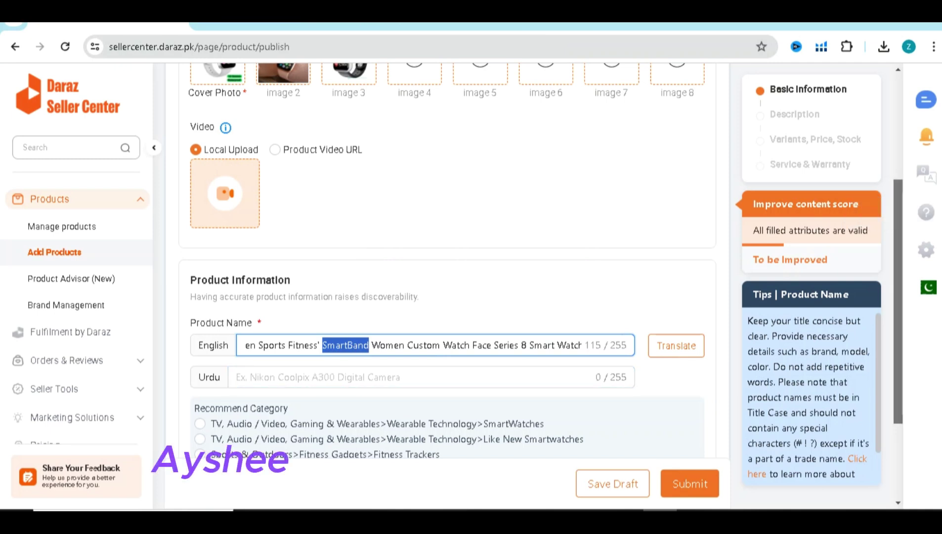
scroll(444, 297, down, 3)
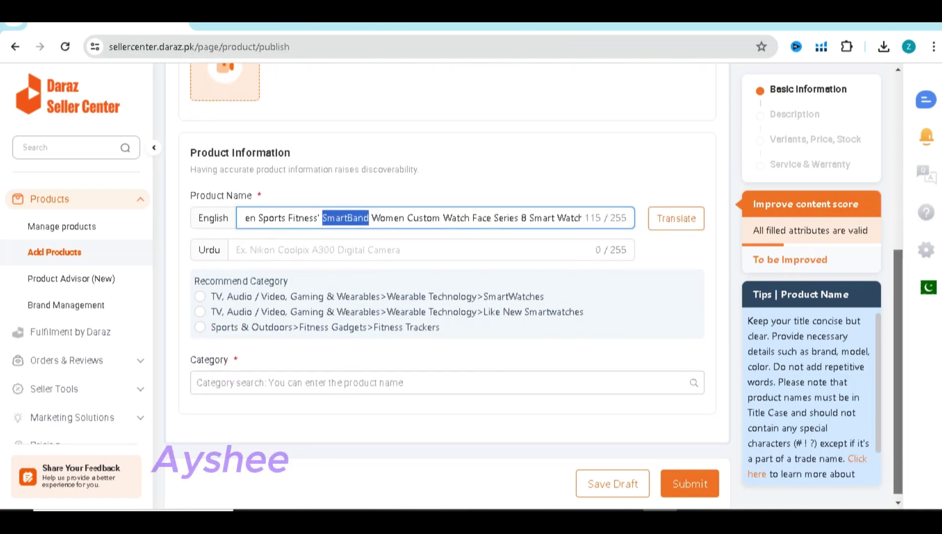
scroll(445, 297, down, 1)
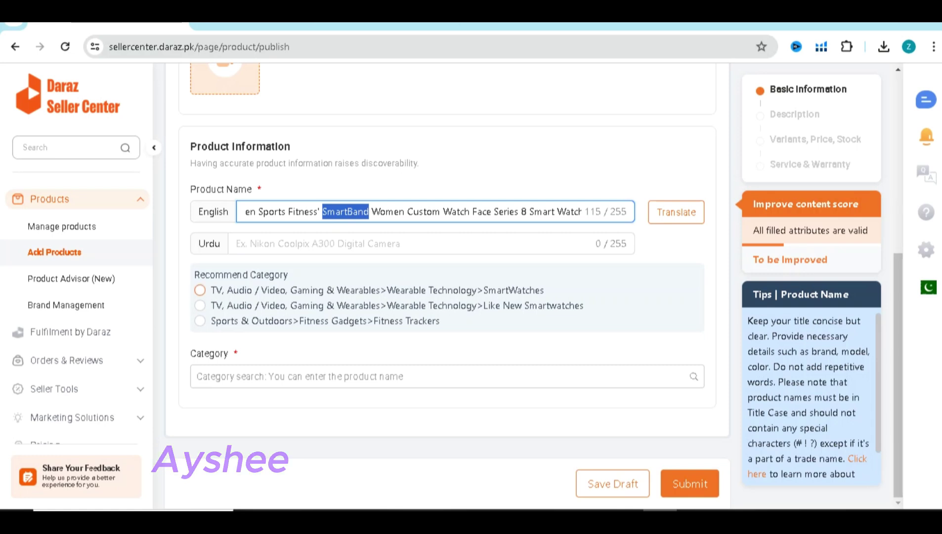
key(Return)
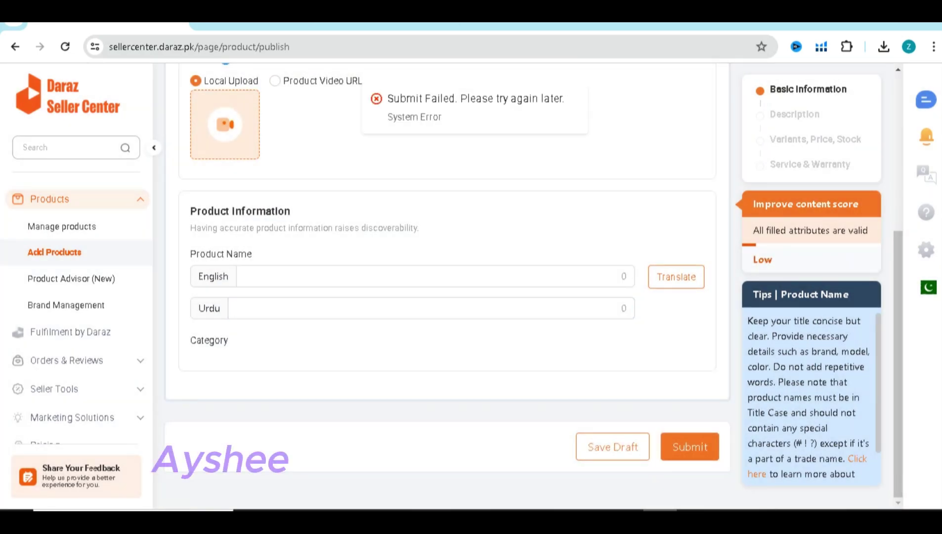
Re-upload the three smartwatch JPGs as the cover photo, image 2 and image 3
drag(923, 269, 747, 457)
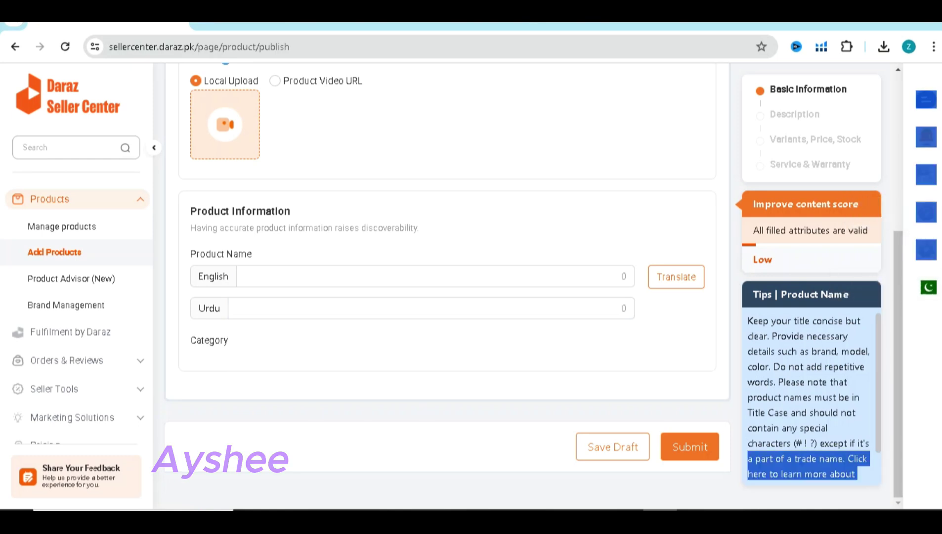
scroll(447, 282, up, 5)
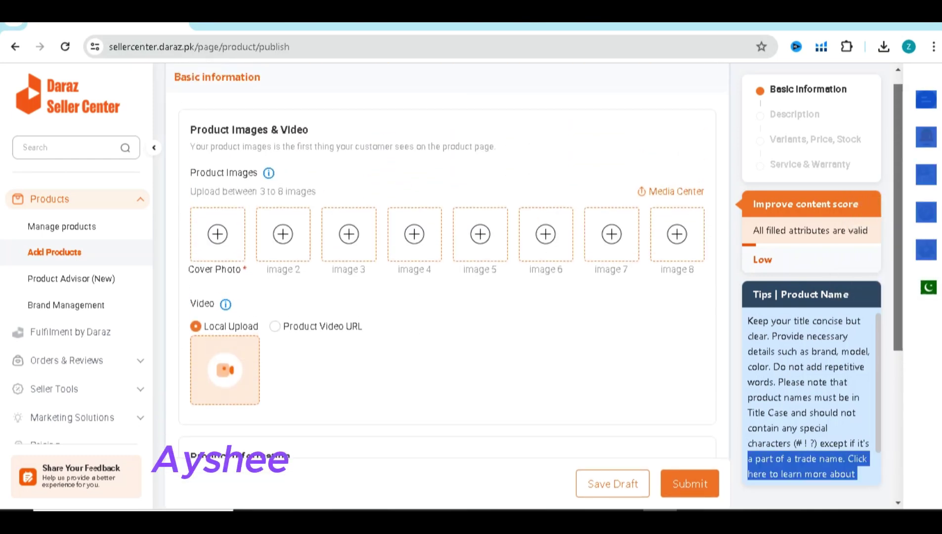
scroll(447, 281, down, 1)
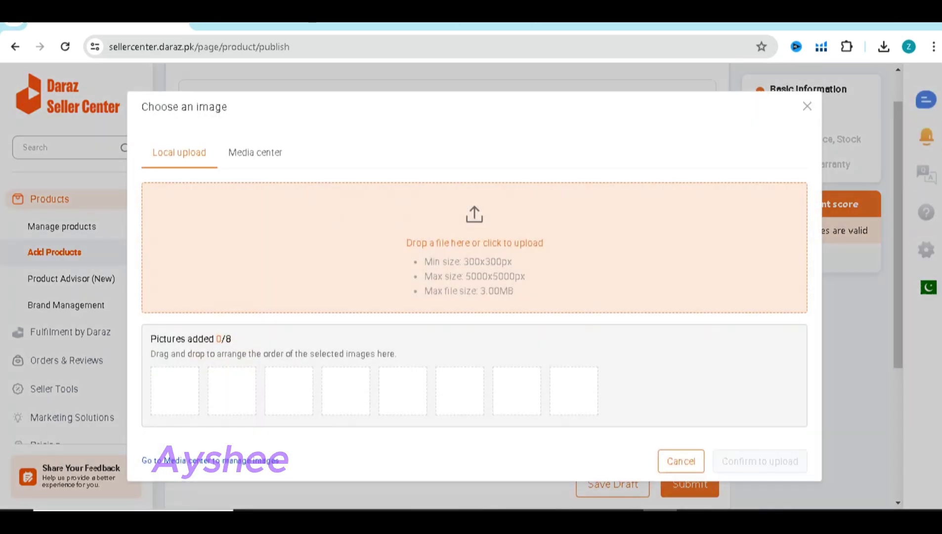
click(474, 242)
click(566, 281)
key(Return)
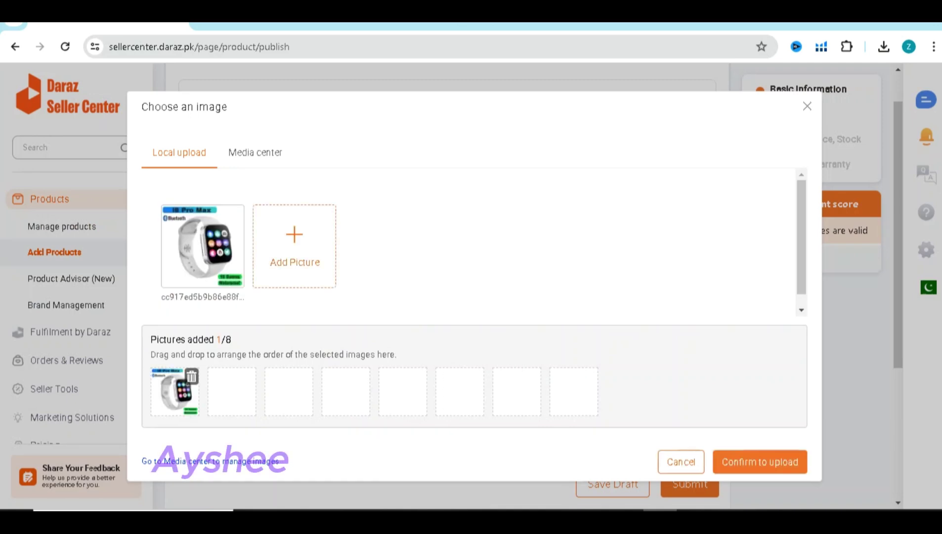
click(294, 245)
click(389, 280)
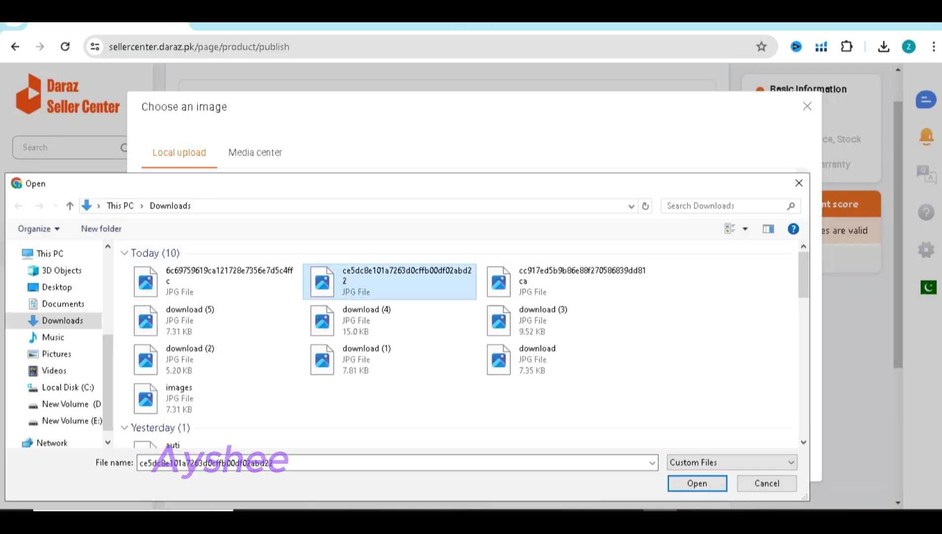
key(Return)
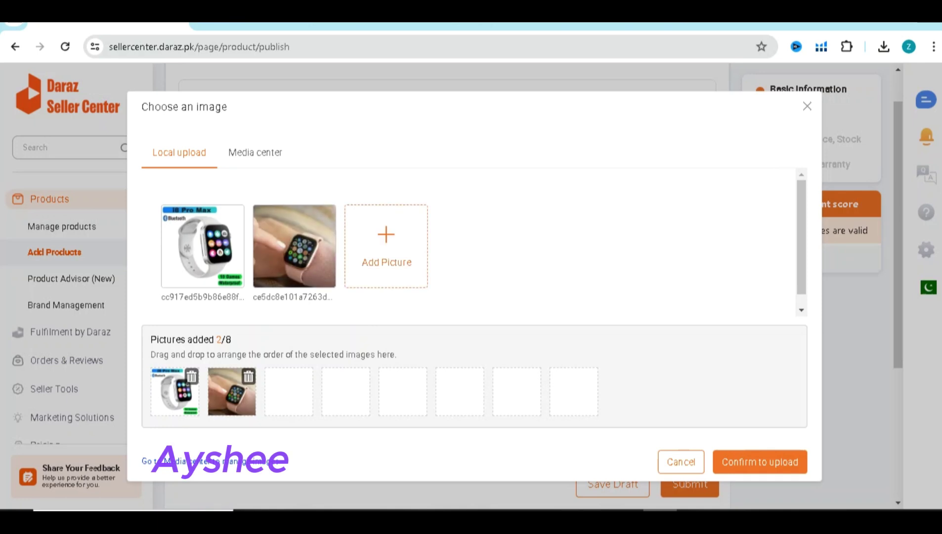
click(386, 246)
click(212, 280)
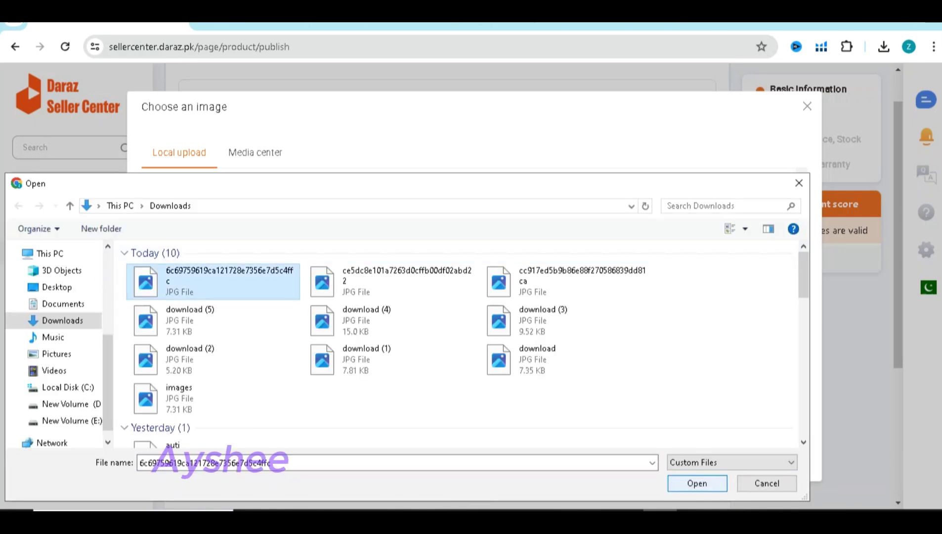
key(Return)
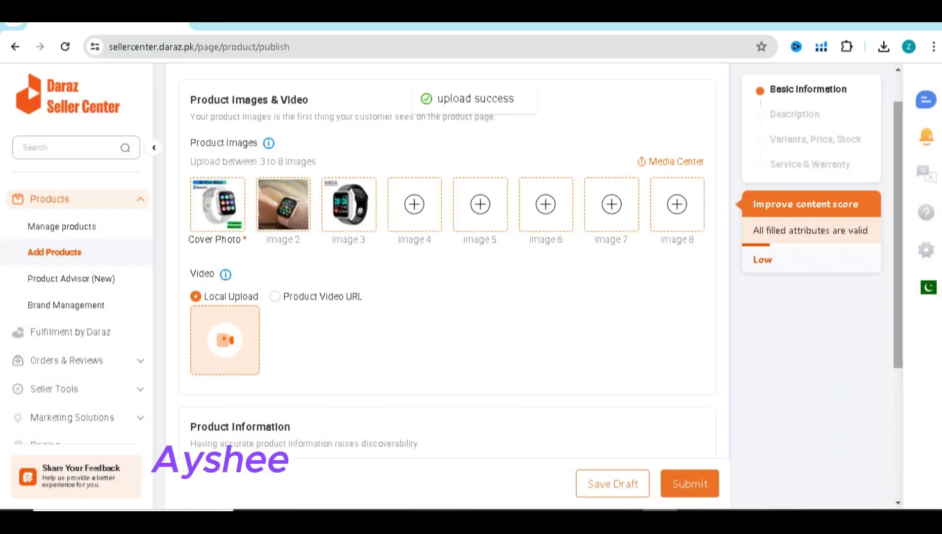
Paste the full smartwatch title into the English Product Name and delete 'i8' and 'Pro Max'
scroll(447, 287, down, 3)
click(244, 351)
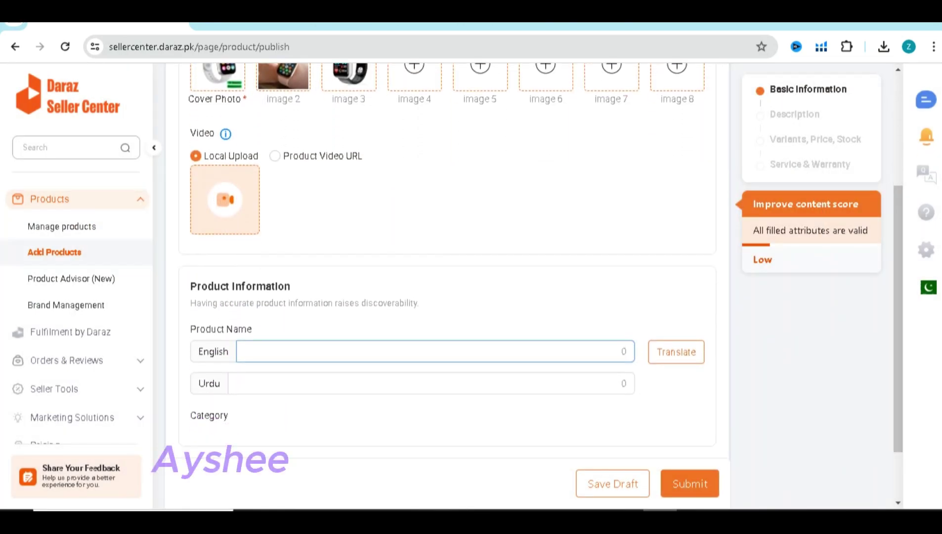
key(ctrl+v)
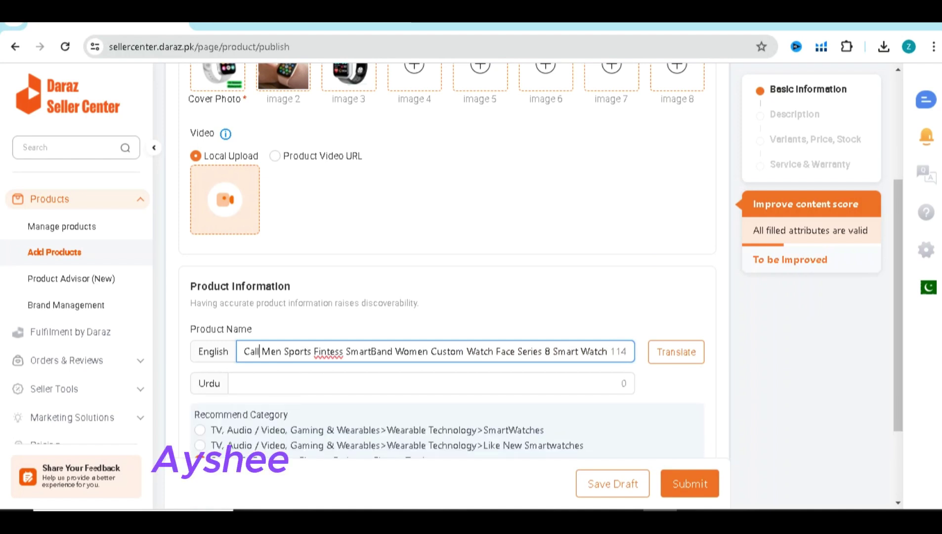
key(shift+Home)
key(shift+Right)
key(shift+Right)
key(shift+Right)
key(shift+Right)
key(shift+Right)
key(shift+Right)
key(shift+Right)
key(shift+Right)
key(shift+Right)
key(shift+Right)
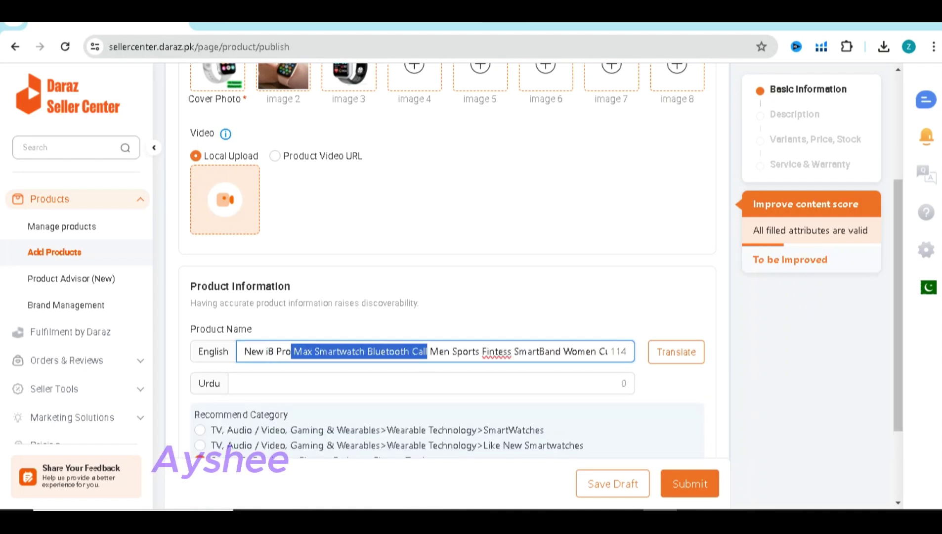
key(Left)
key(shift+Home)
key(shift+Right)
key(shift+Right)
key(shift+Right)
key(BackSpace)
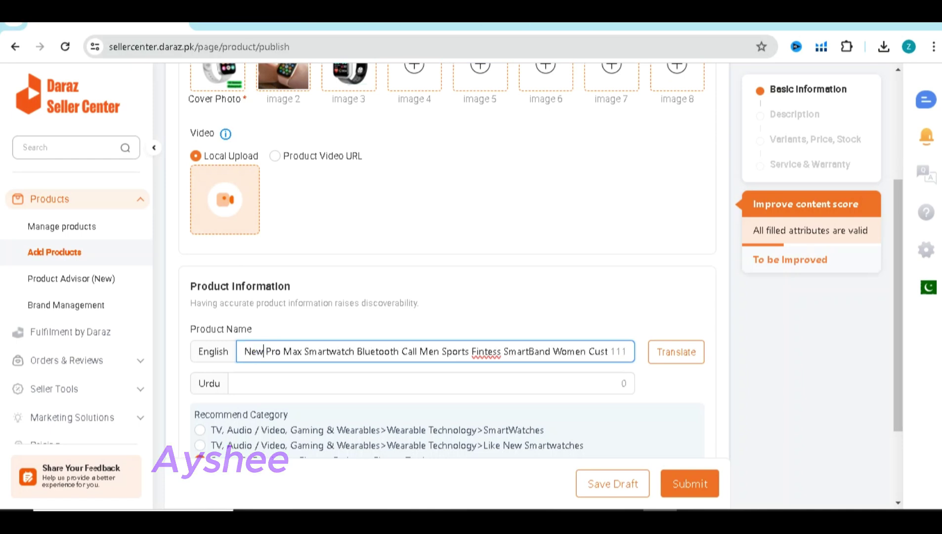
key(Right)
key(Right)
key(Right)
key(Right)
key(Right)
key(Right)
key(Right)
key(Right)
key(shift+Left)
key(shift+Left)
key(shift+Left)
key(shift+Left)
key(shift+Left)
key(shift+Left)
key(shift+Left)
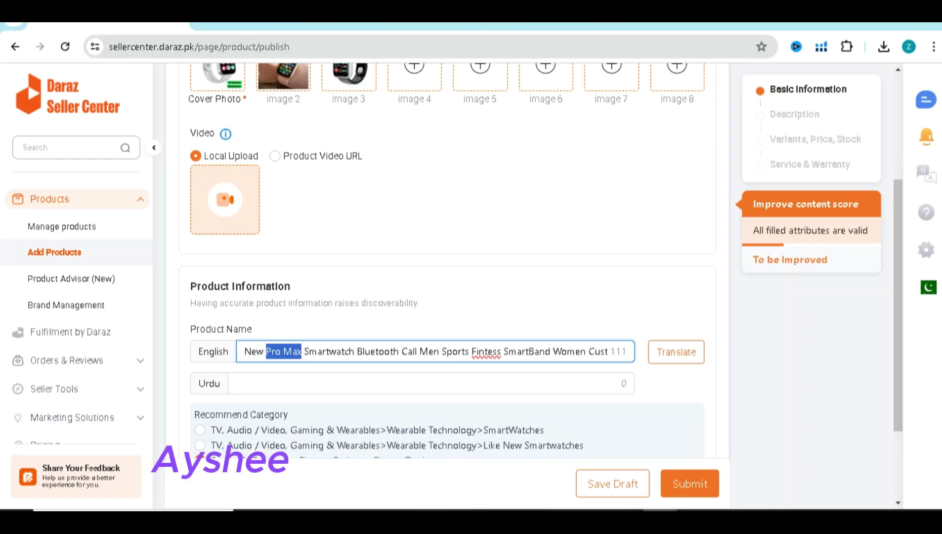
key(BackSpace)
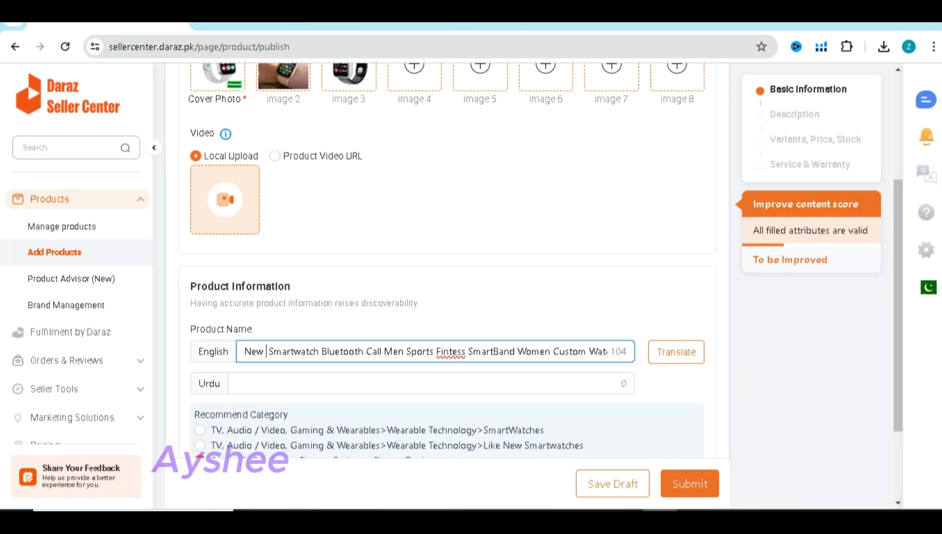
Trim '8 Smart Watch' from the end of the product name
double_click(569, 351)
key(shift+Left)
key(shift+End)
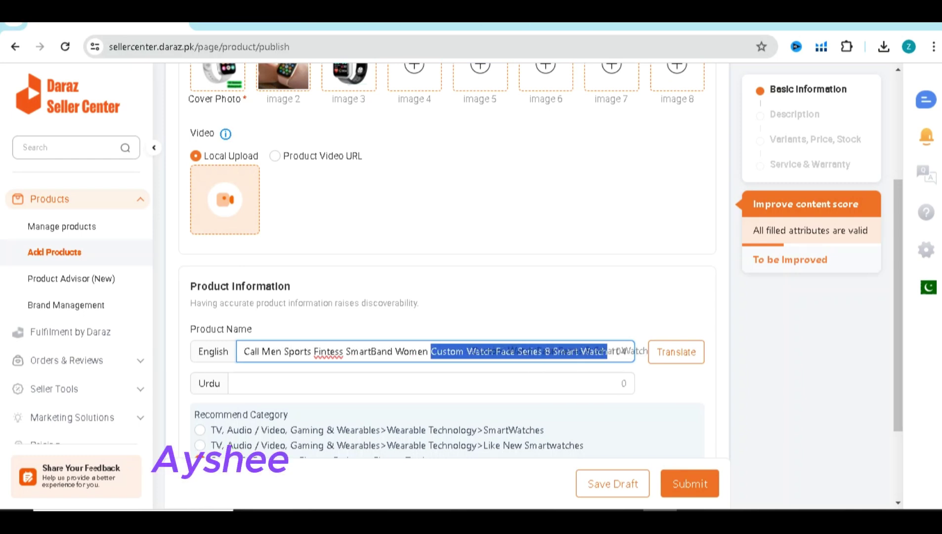
click(488, 351)
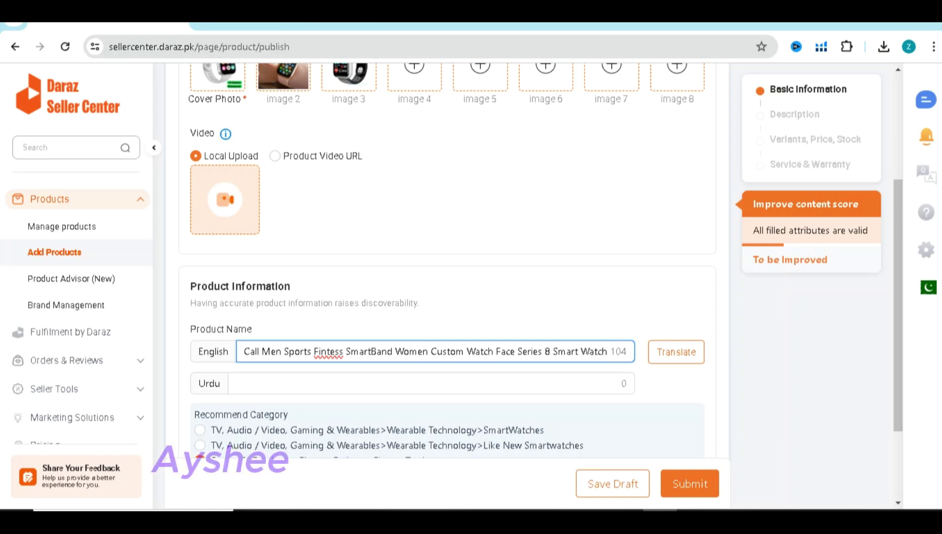
key(Home)
key(End)
key(ctrl+shift+Left)
key(ctrl+shift+Left)
key(ctrl+shift+Left)
key(ctrl+shift+Left)
key(ctrl+shift+Left)
key(ctrl+shift+Left)
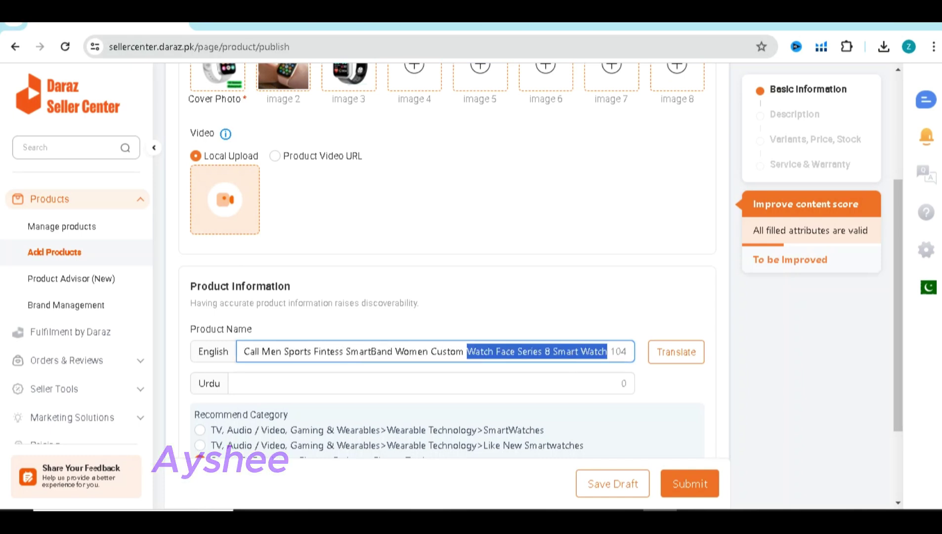
click(552, 351)
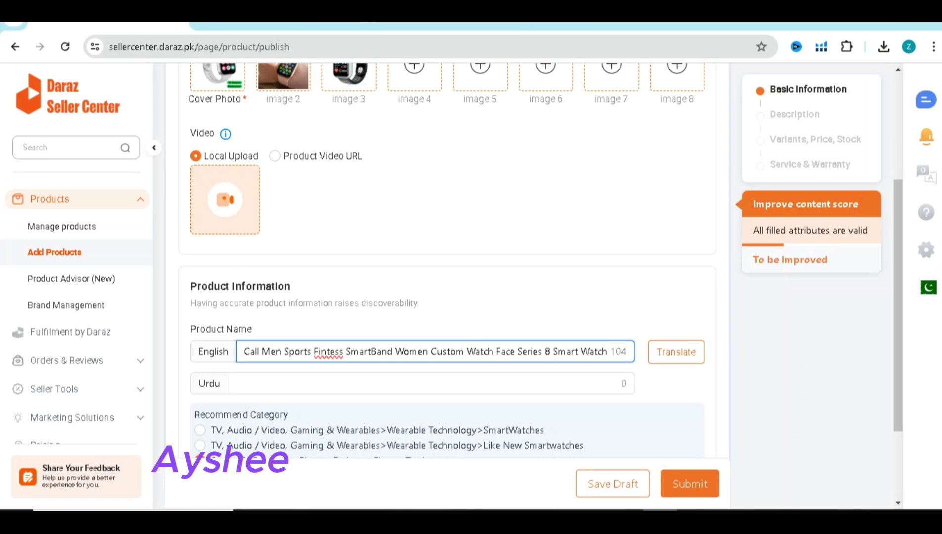
key(shift+Left)
key(shift+End)
key(BackSpace)
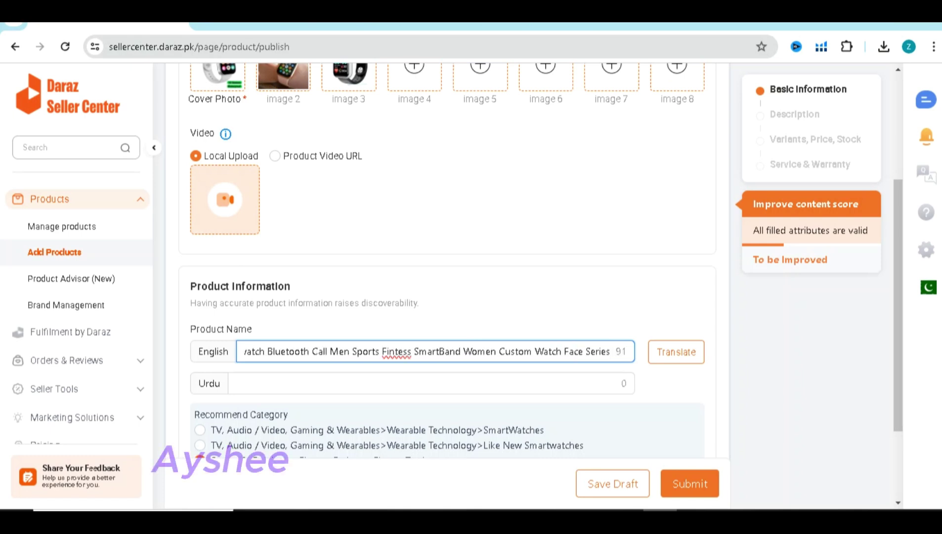
Zoom the page out and capture the filled product form as a screenshot
scroll(447, 297, down, 2)
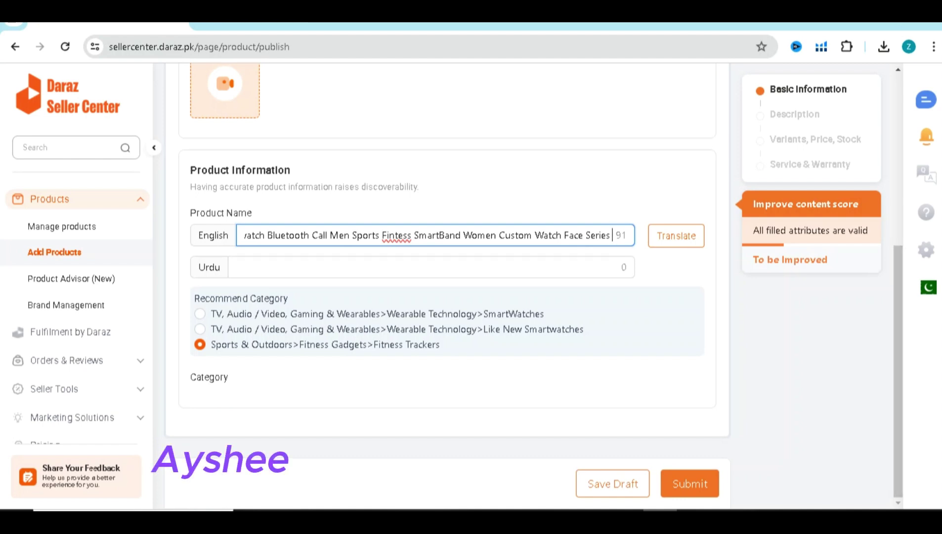
key(ctrl+minus)
key(ctrl+minus)
key(ctrl+minus)
key(ctrl+minus)
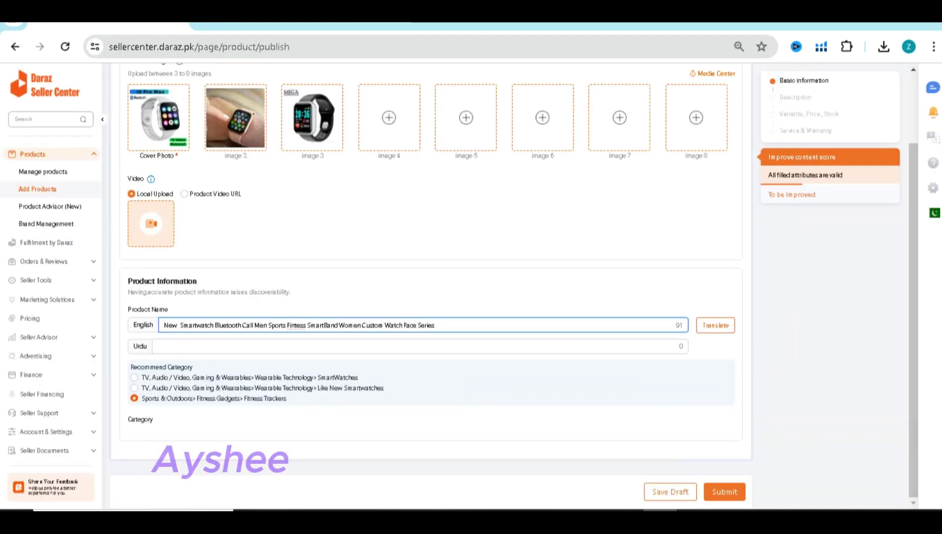
scroll(425, 277, up, 1)
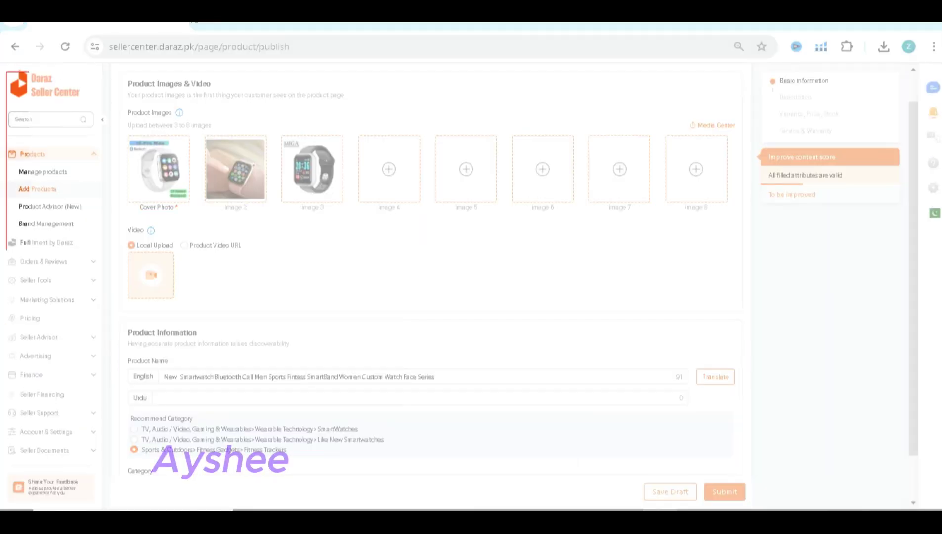
drag(124, 69, 841, 494)
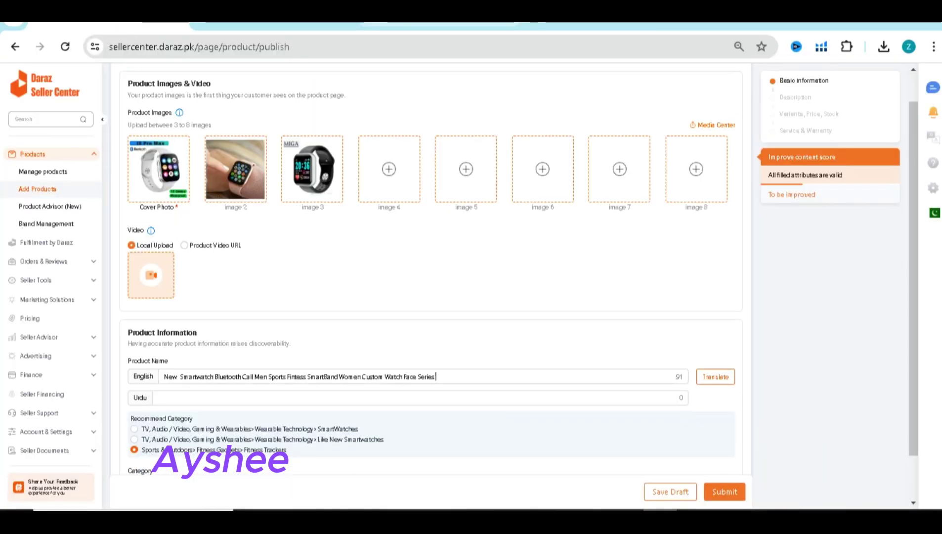
Paste the product-page screenshot on the empty line under step 2 in the Google Doc
click(272, 25)
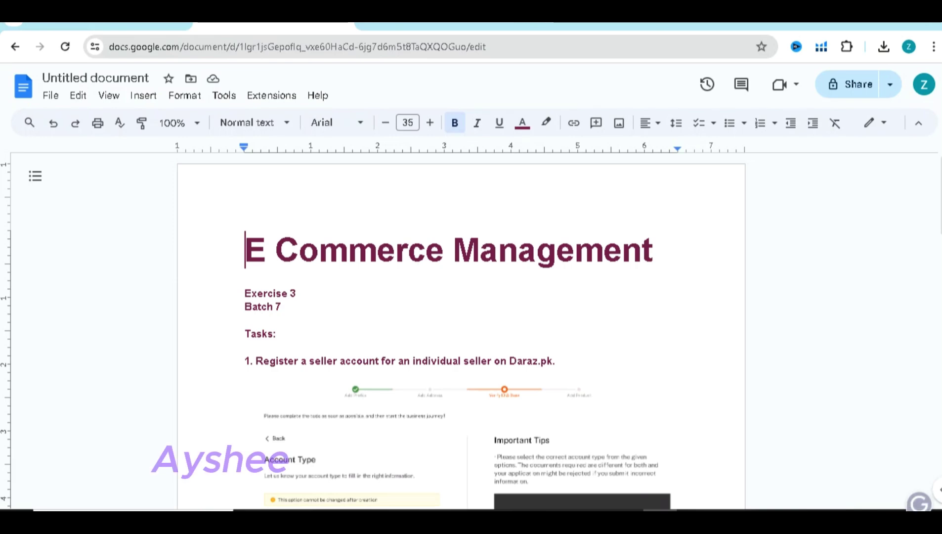
scroll(460, 331, down, 5)
scroll(459, 331, down, 10)
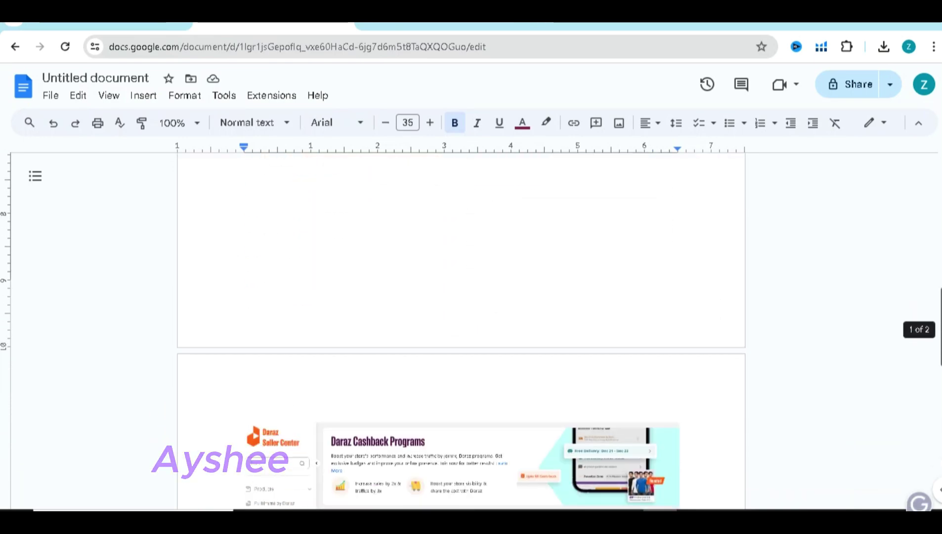
click(245, 301)
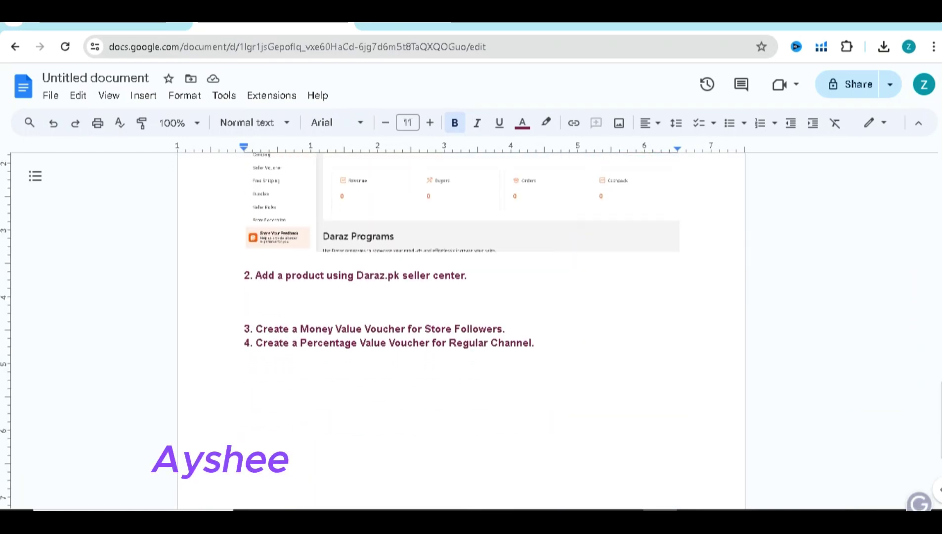
key(ctrl+v)
Add a blank line between steps 3 and 4, then go back to Daraz and adjust the zoom
scroll(460, 331, down, 3)
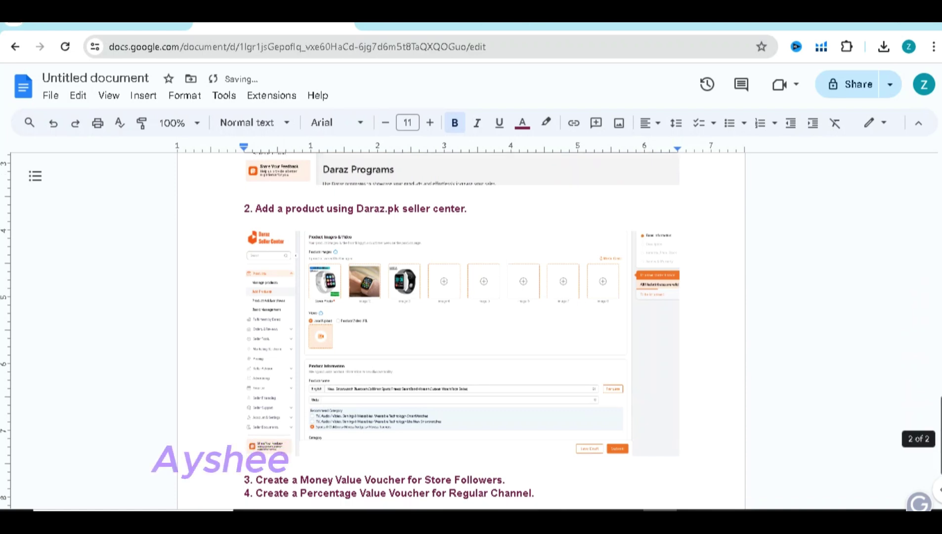
click(505, 415)
key(Return)
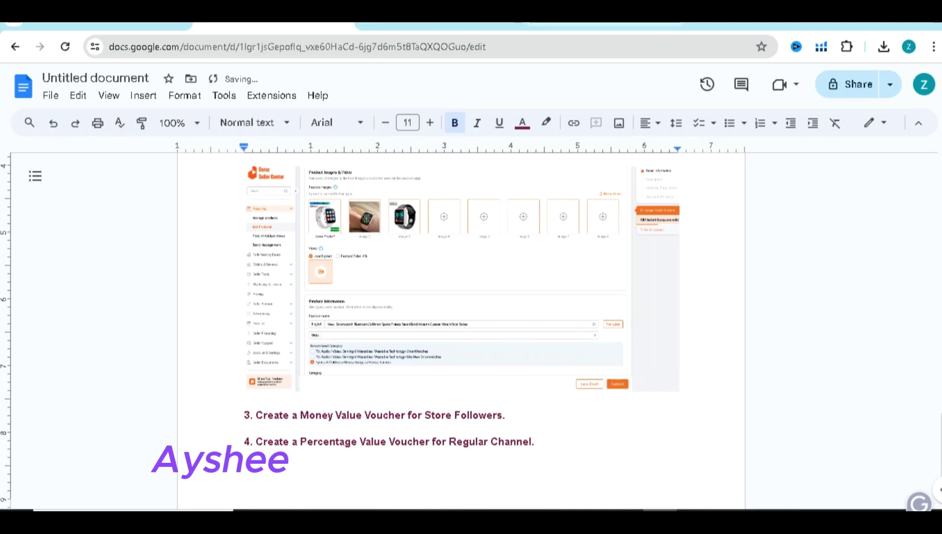
key(ctrl+shift+Tab)
key(ctrl+plus)
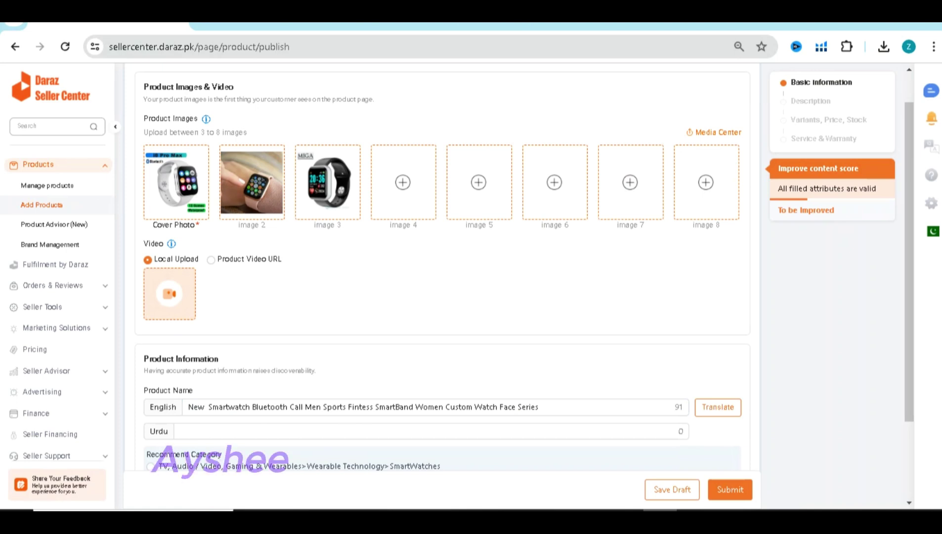
Restore the seller page to 100% zoom and go to Seller Voucher, leaving the unsaved product form
scroll(228, 444, up, 1)
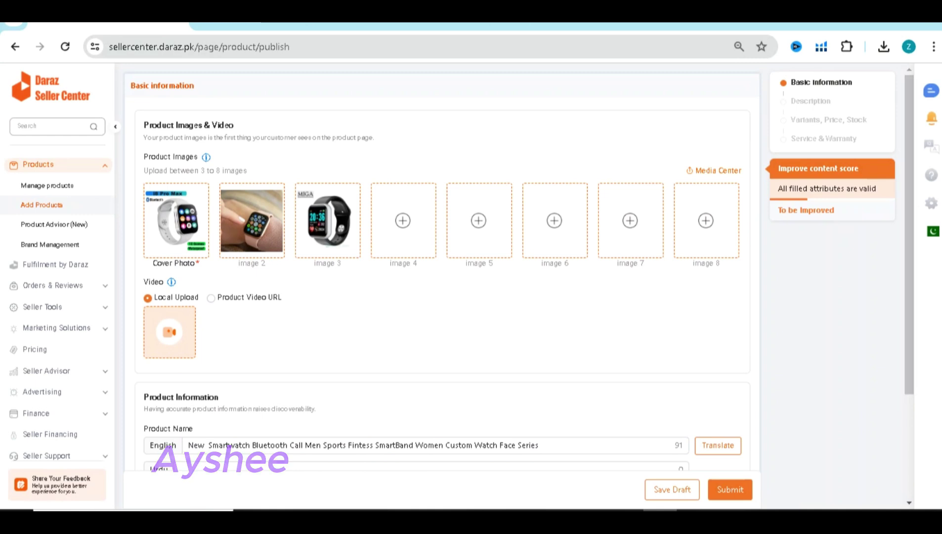
key(ctrl+plus)
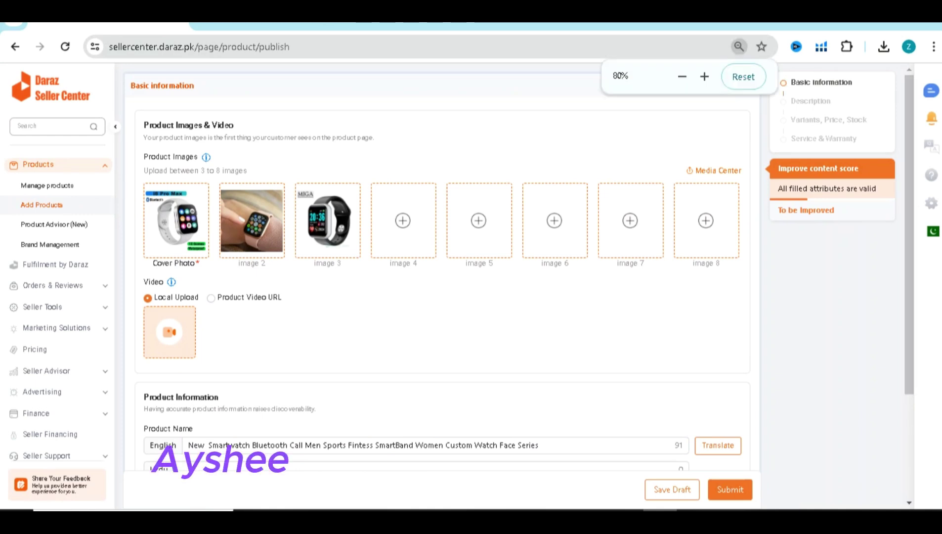
key(ctrl+plus)
key(ctrl+plus)
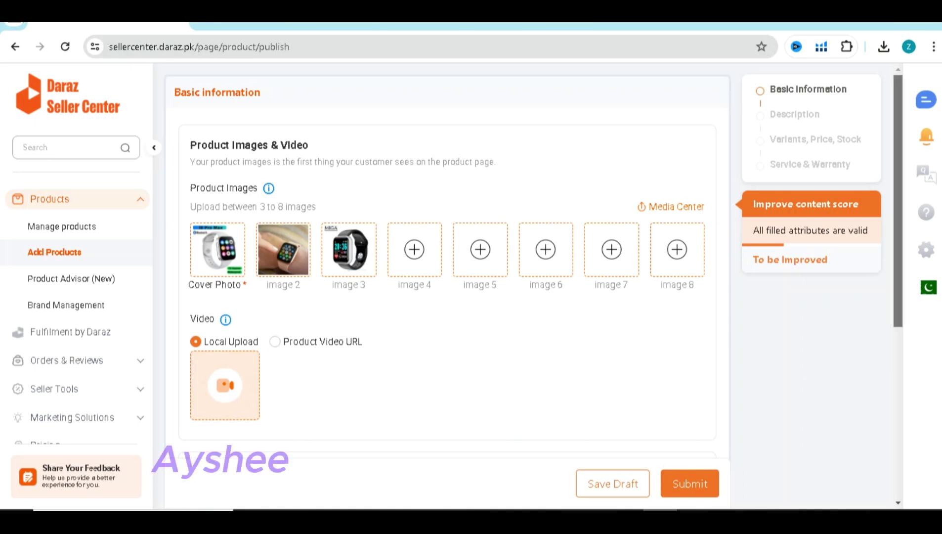
scroll(447, 286, down, 6)
scroll(447, 286, up, 6)
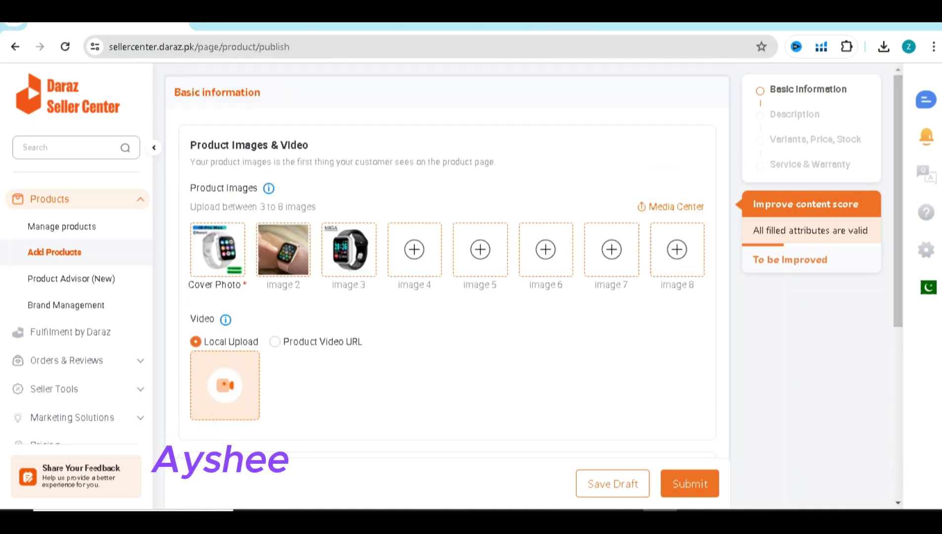
click(56, 442)
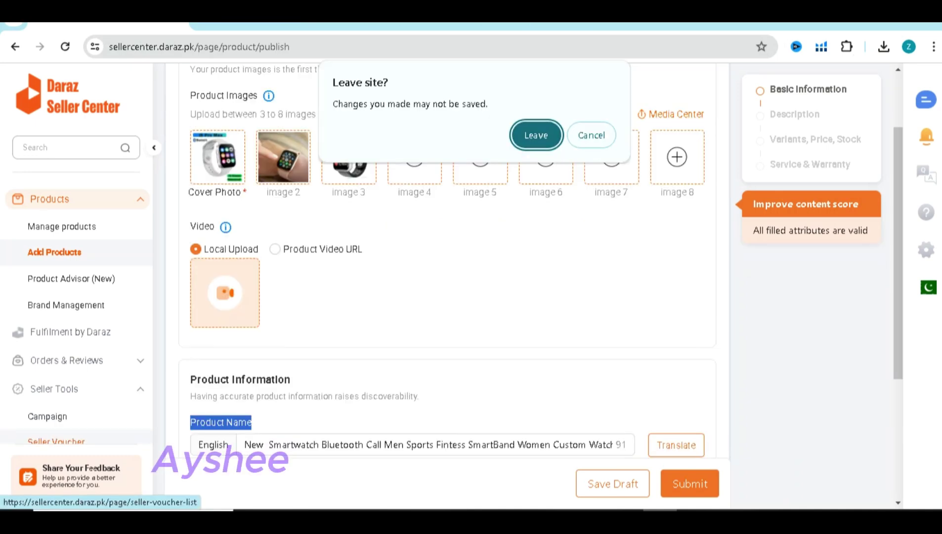
key(Return)
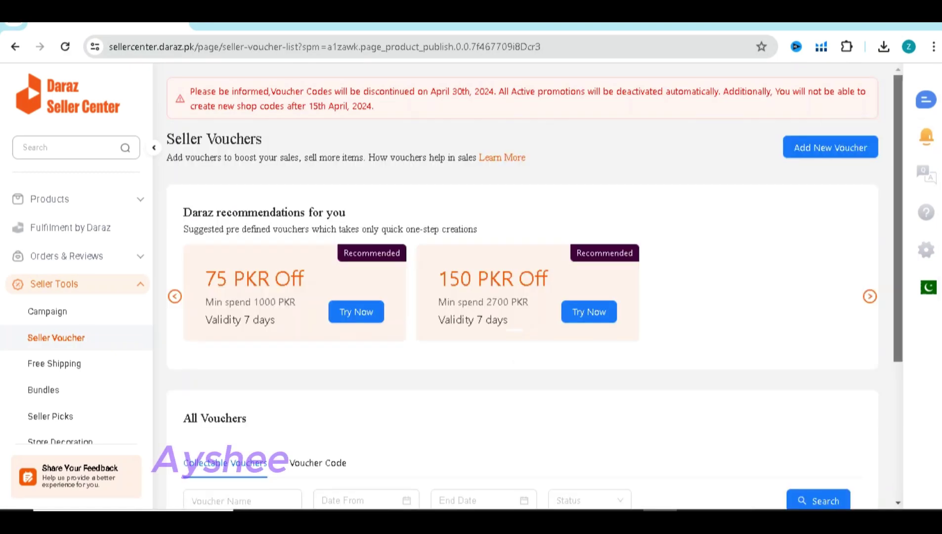
Look through the Seller Vouchers list, then start a new voucher with Add New Voucher
scroll(522, 286, down, 1)
scroll(522, 287, down, 3)
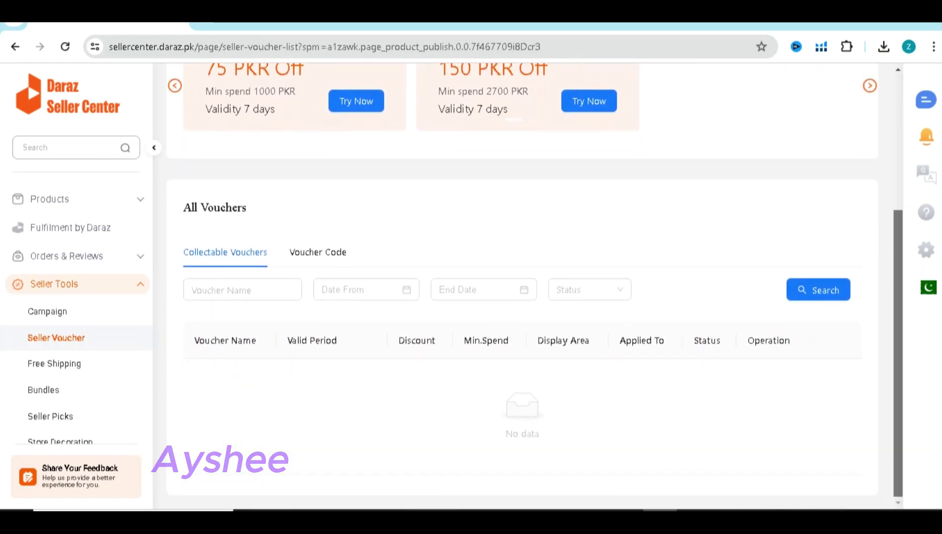
scroll(522, 287, up, 1)
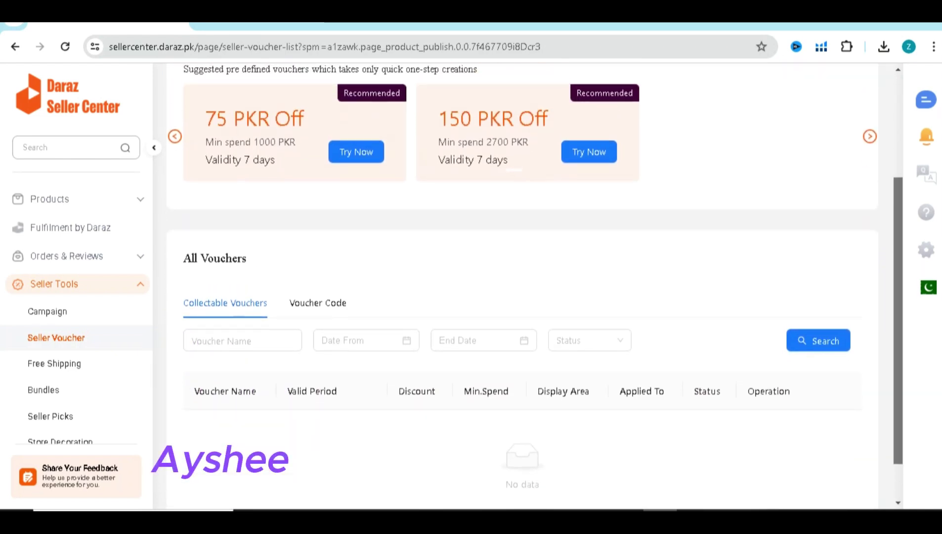
scroll(522, 287, down, 1)
click(242, 290)
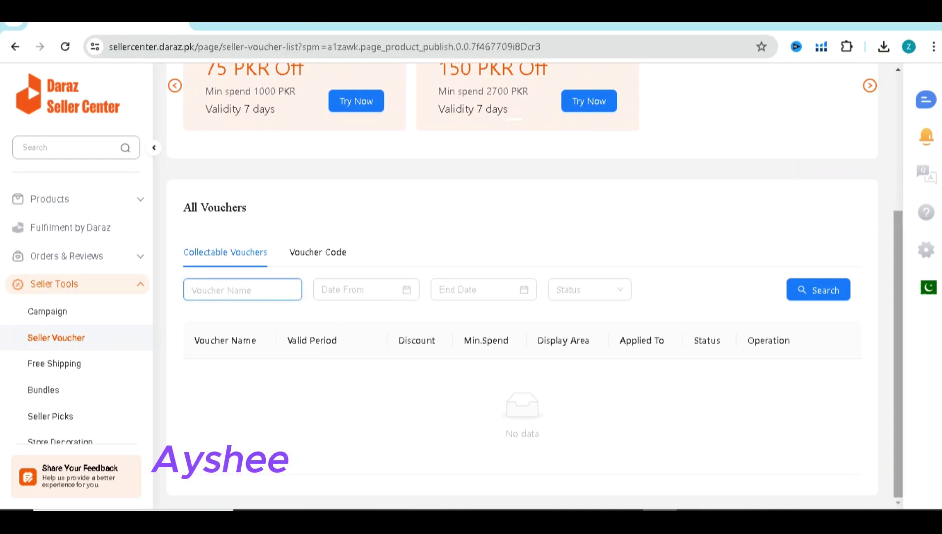
scroll(522, 286, up, 4)
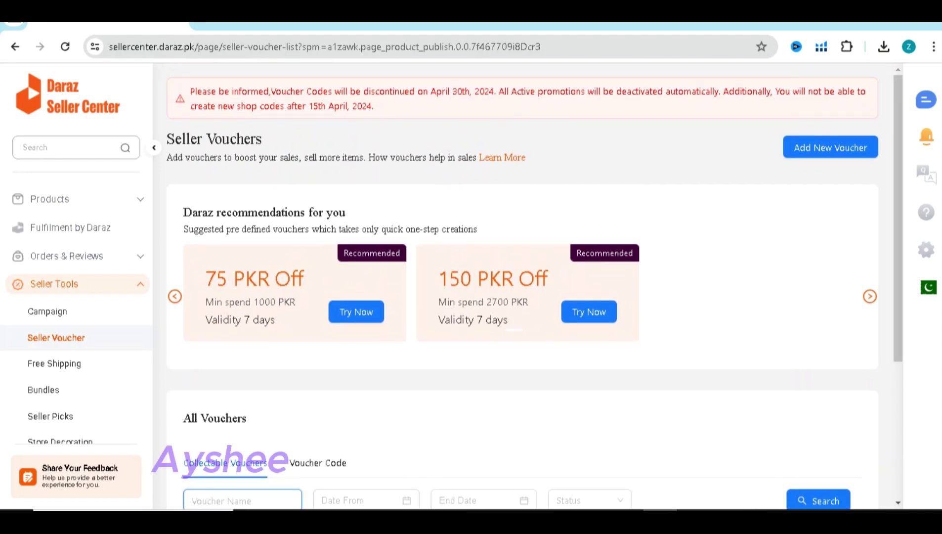
click(830, 147)
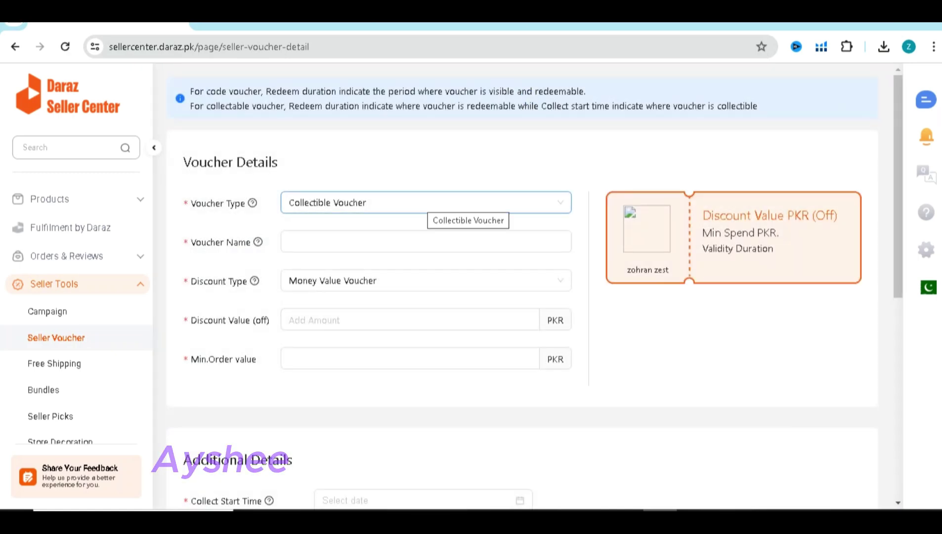
Name the collectible voucher 'Sales vouches'
click(290, 241)
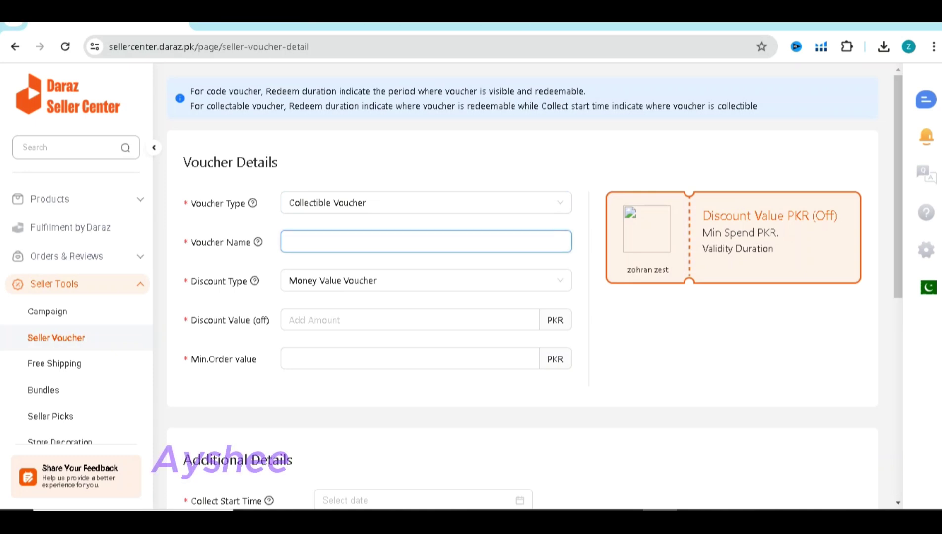
text(Sales vouches)
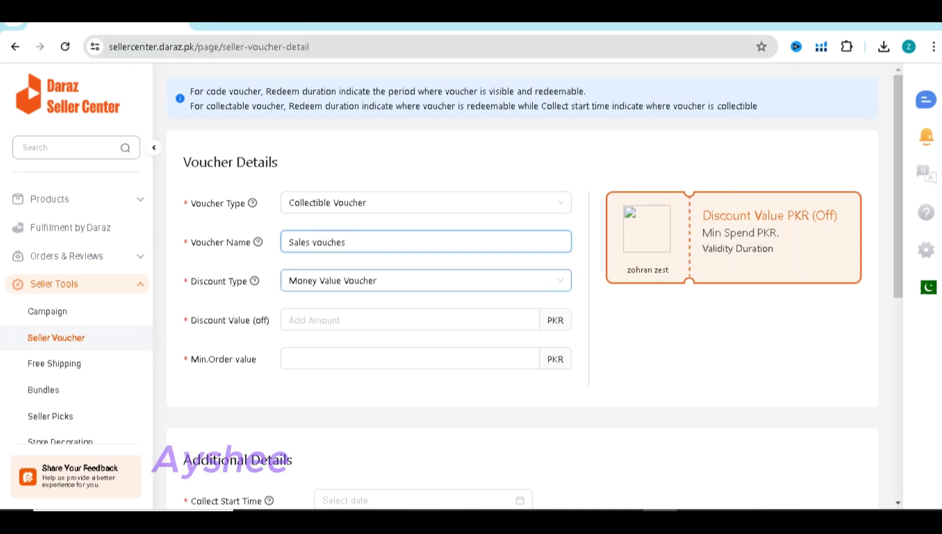
key(ctrl+Tab)
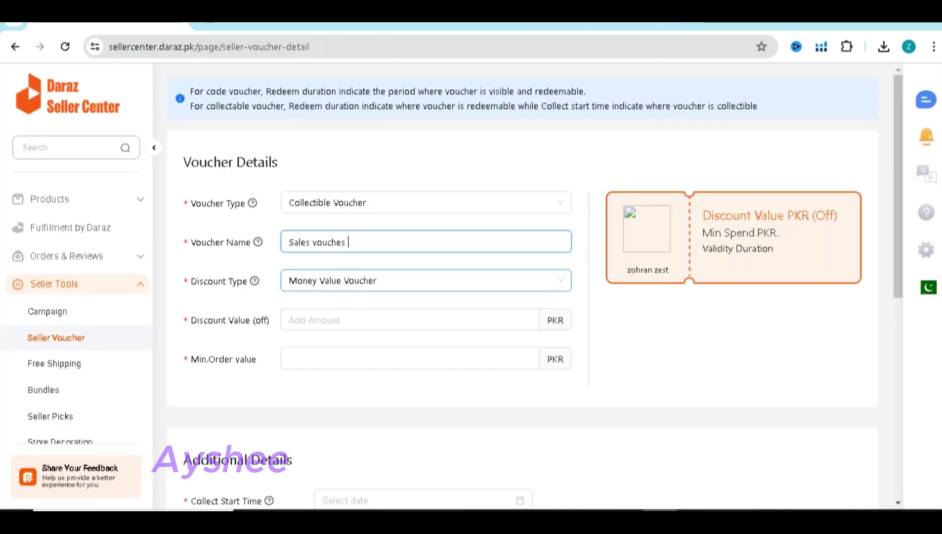
Give the voucher a 20 PKR discount and a 3000 PKR minimum order value
click(345, 319)
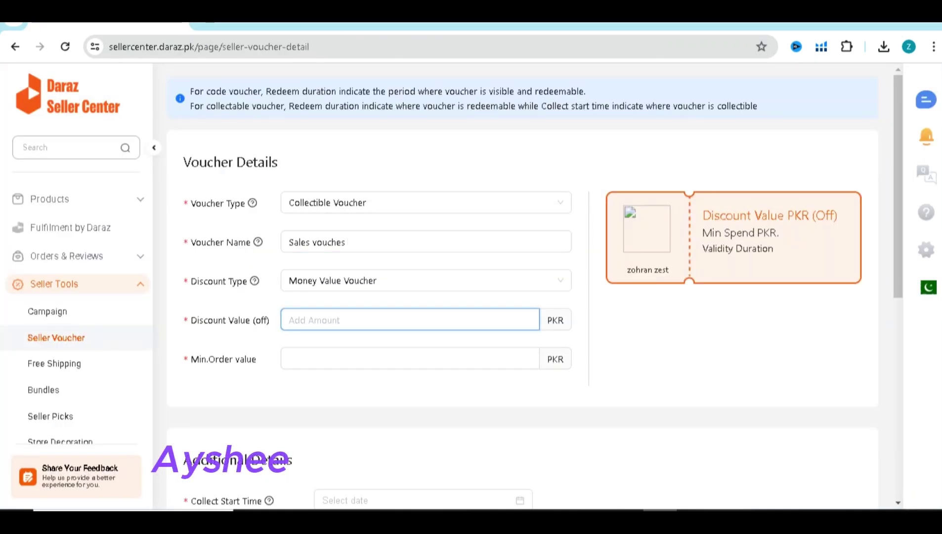
text(20)
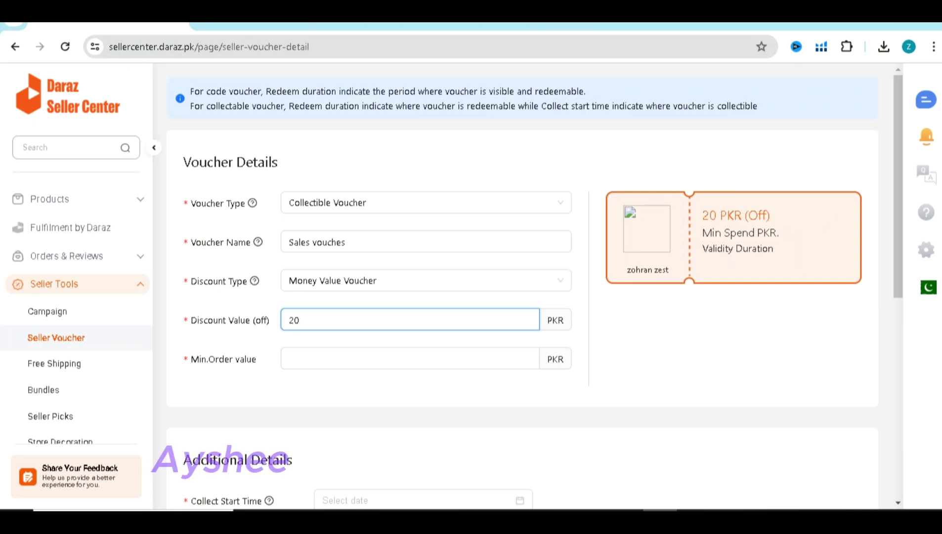
click(346, 359)
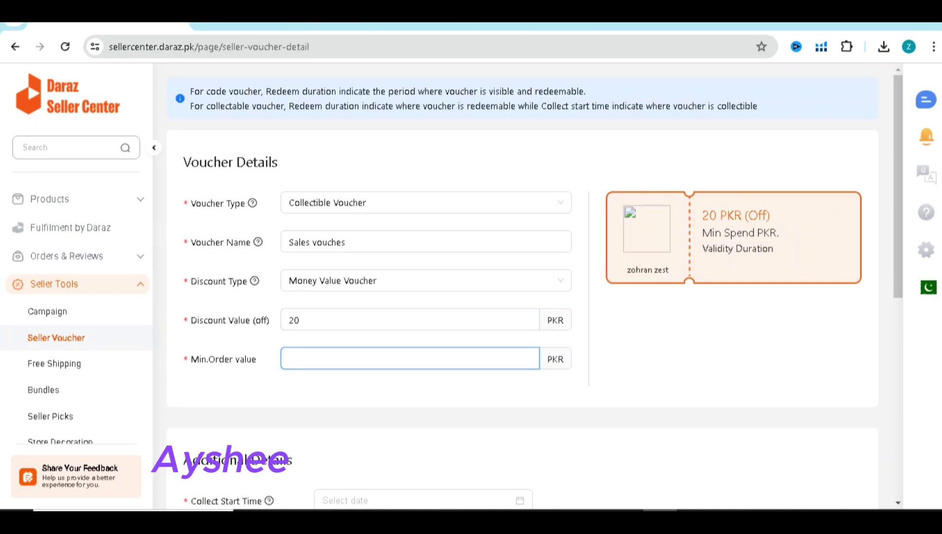
text(3000)
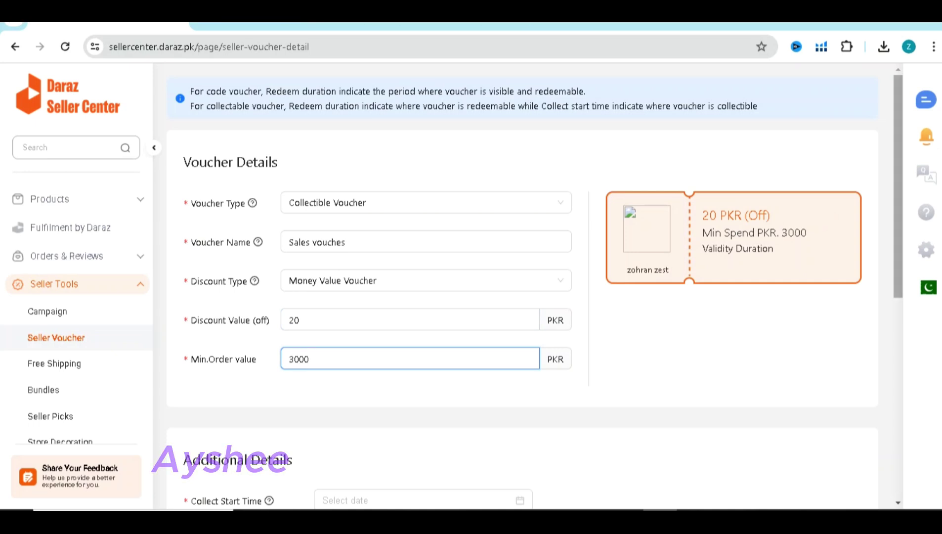
scroll(523, 287, down, 3)
scroll(522, 286, down, 1)
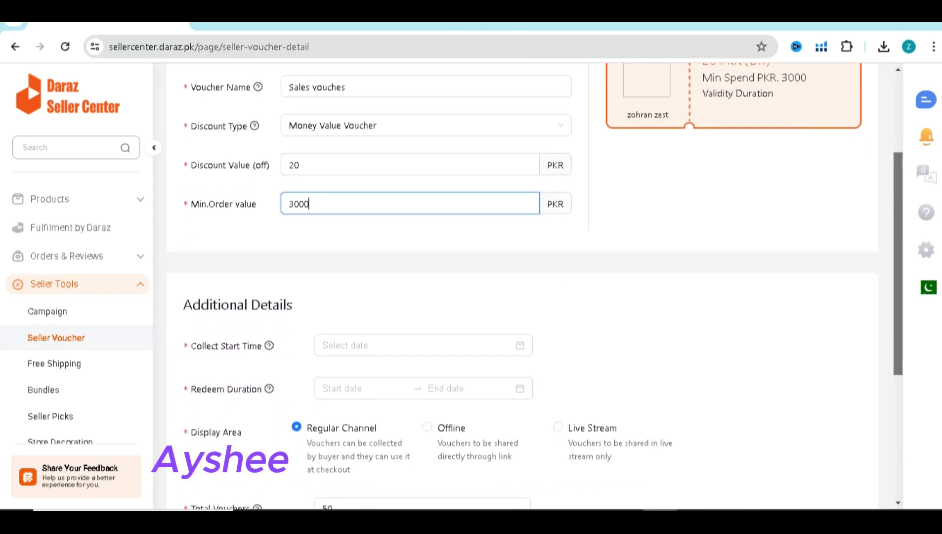
scroll(522, 287, down, 4)
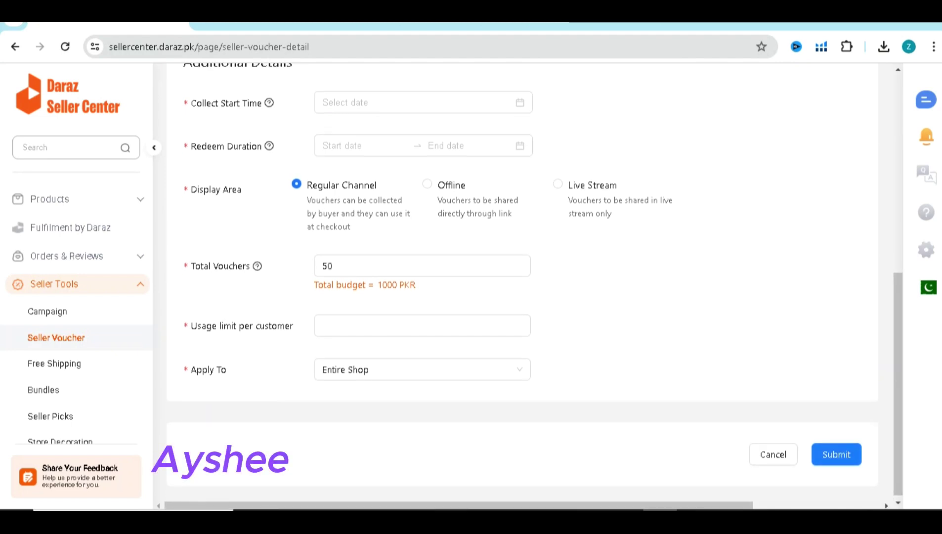
scroll(535, 287, up, 2)
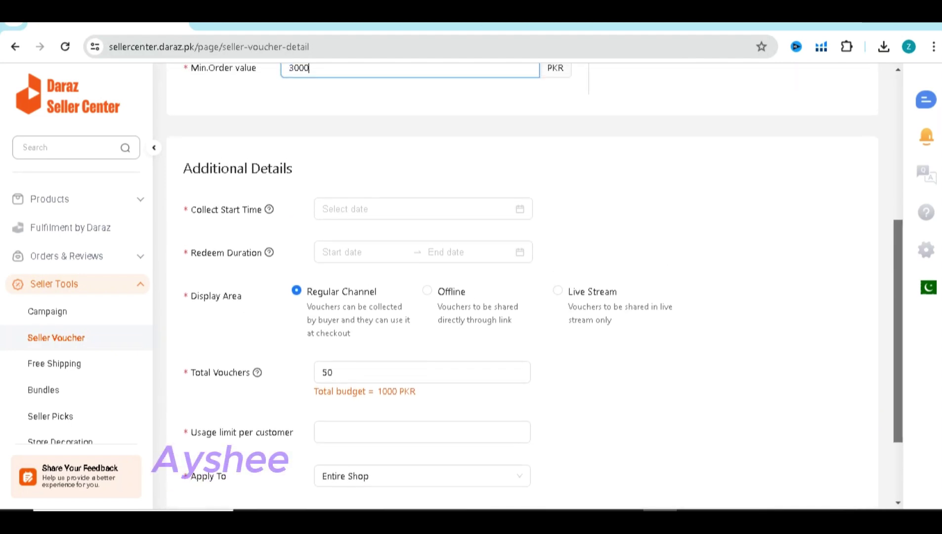
scroll(535, 286, up, 1)
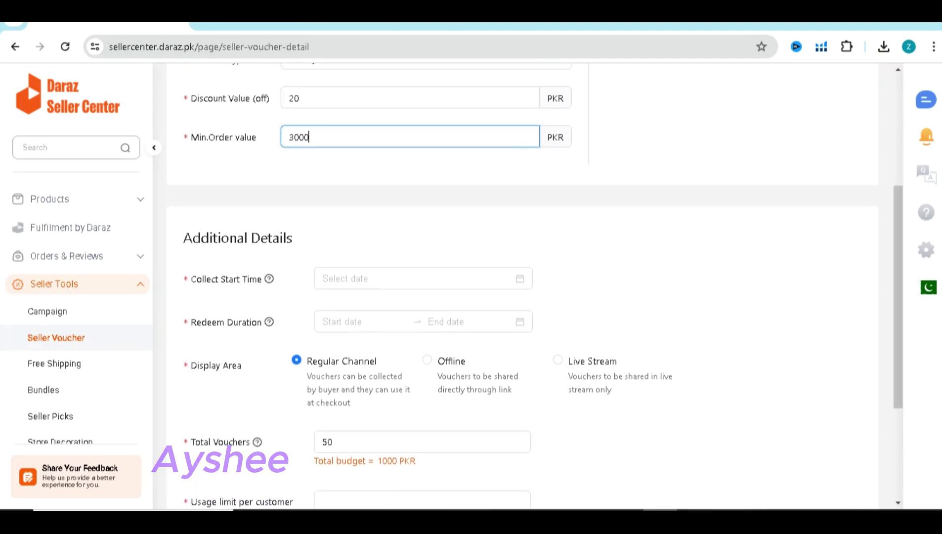
Set collection to start 2024-05-26 and redemption to run 5–20 June 2024
click(415, 279)
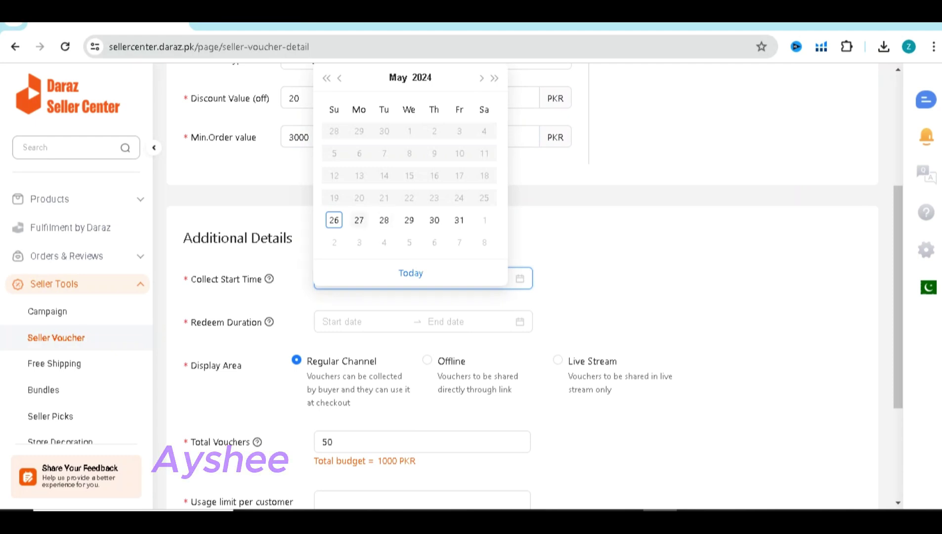
click(410, 273)
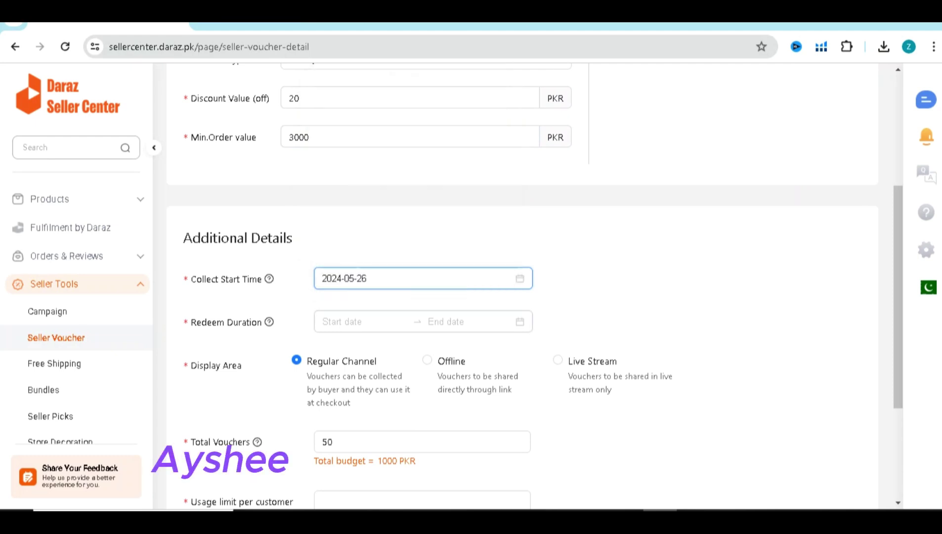
click(363, 321)
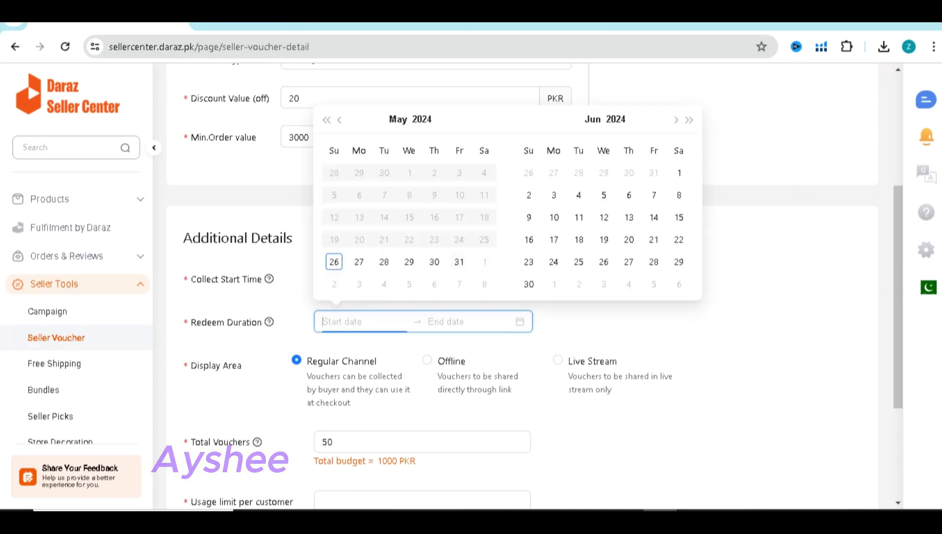
click(604, 195)
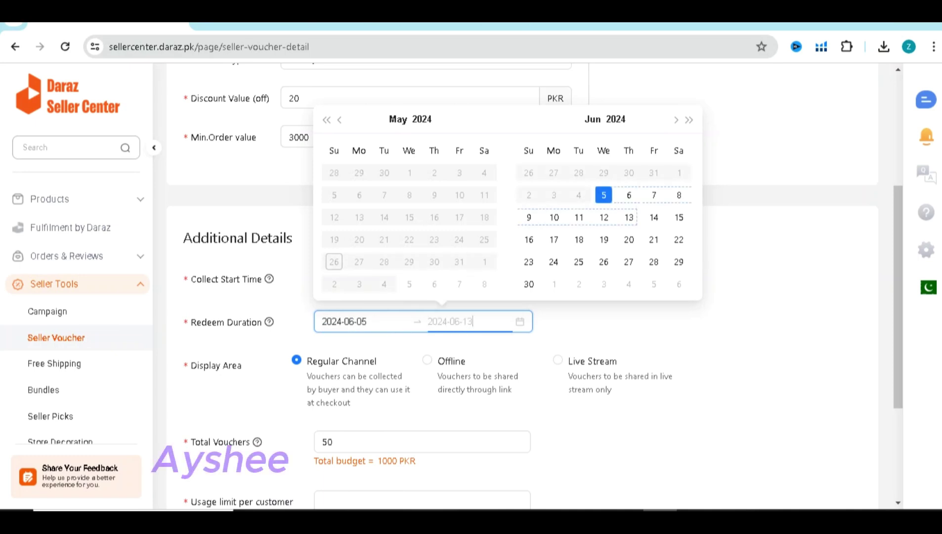
click(629, 239)
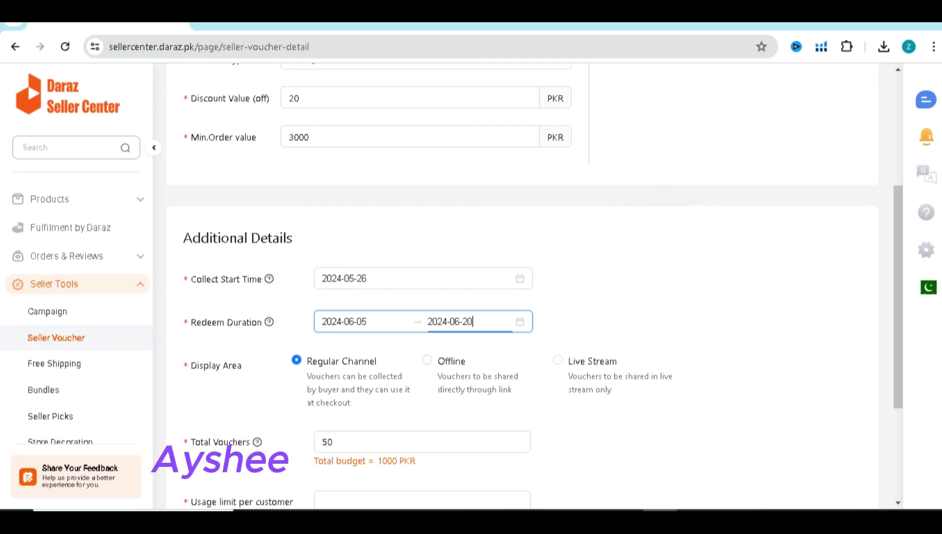
Keep the voucher applying to the Entire Shop and set a per-customer usage limit of 8
scroll(535, 282, down, 2)
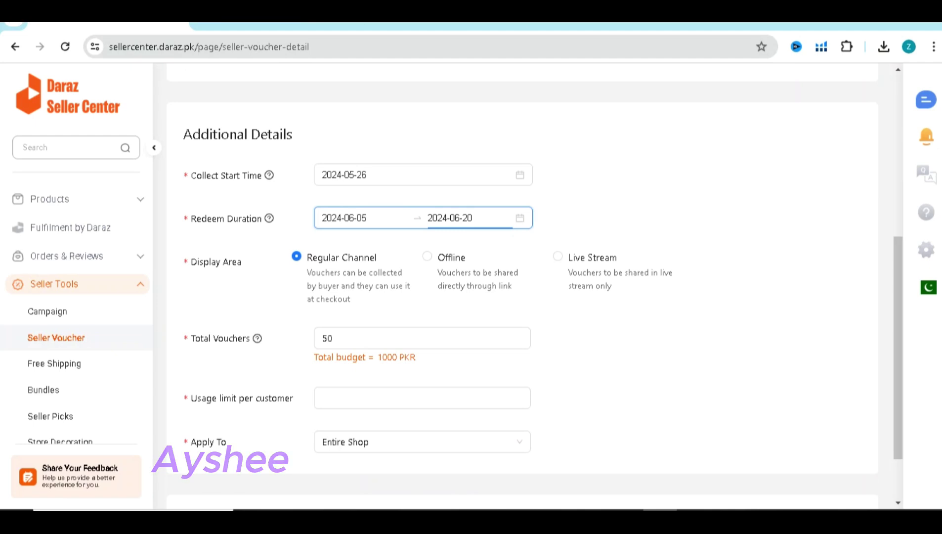
click(422, 397)
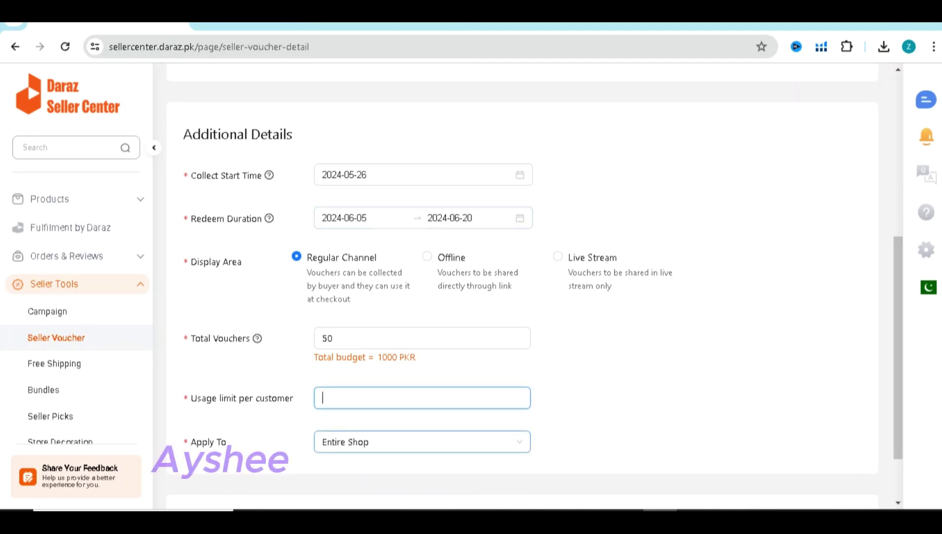
click(422, 442)
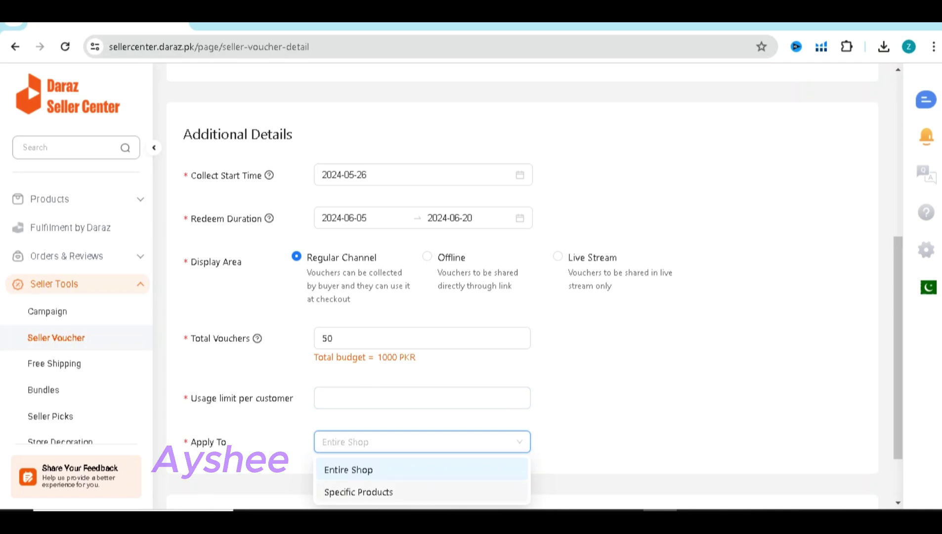
click(348, 470)
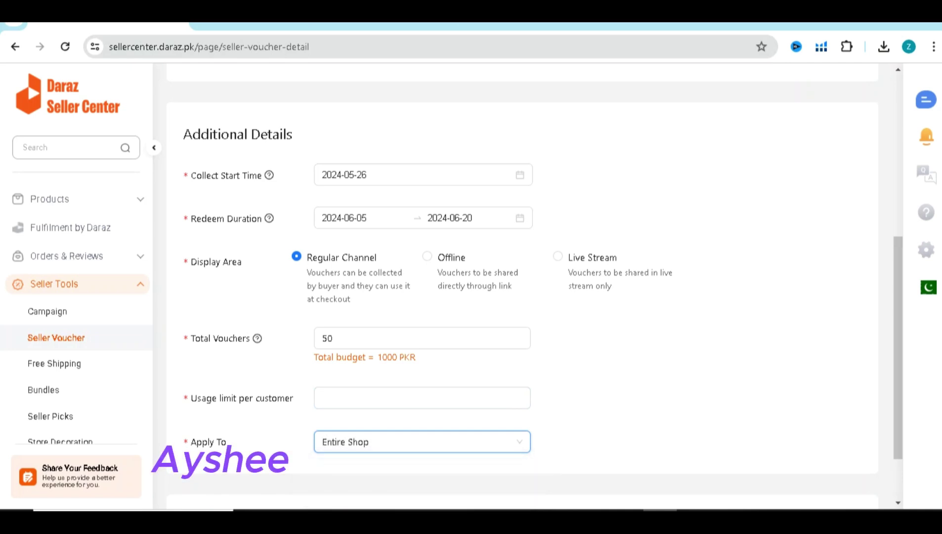
click(422, 397)
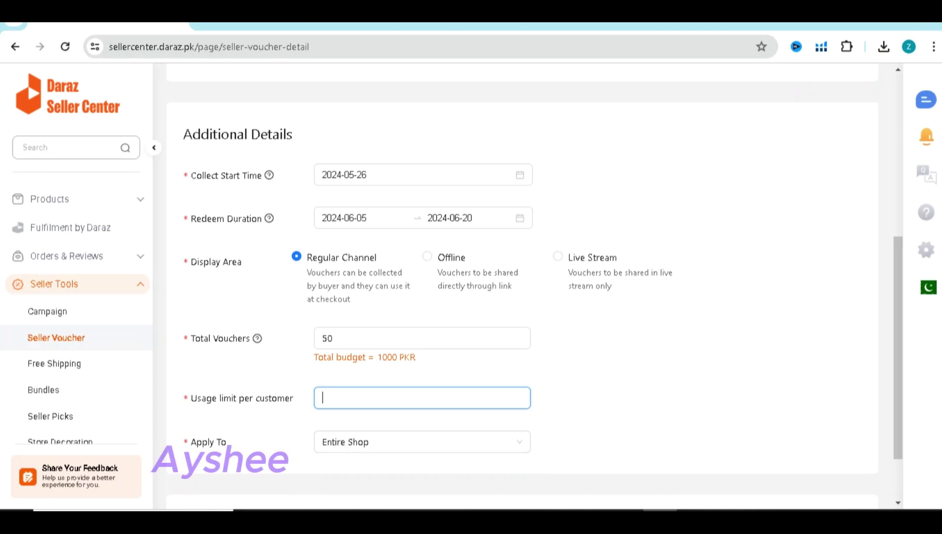
text(8)
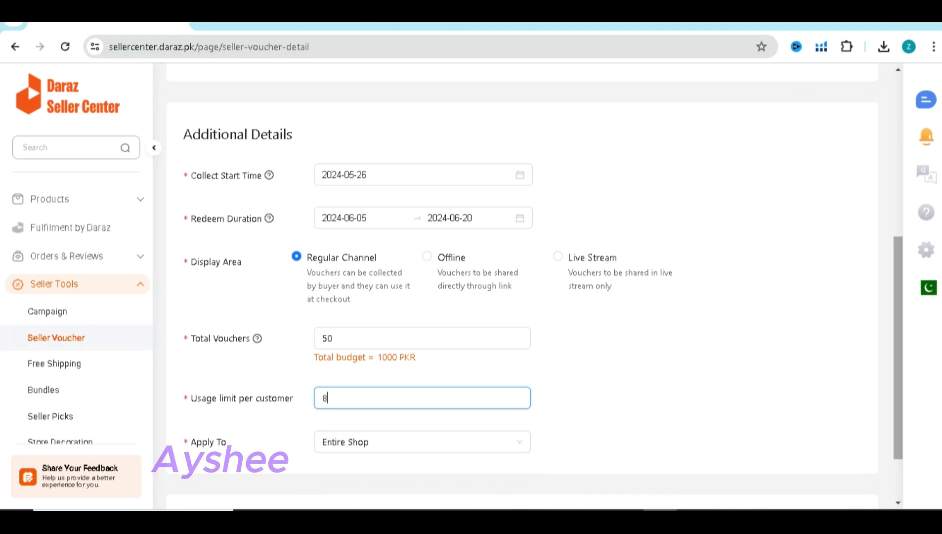
scroll(533, 287, down, 2)
scroll(533, 287, up, 5)
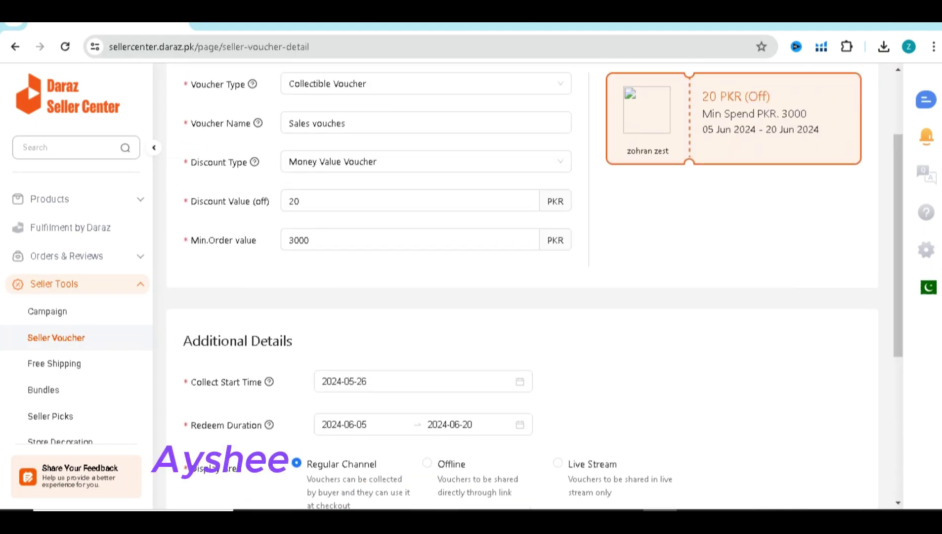
Zoom out and capture the filled voucher form with the Snipping Tool
key(ctrl+minus)
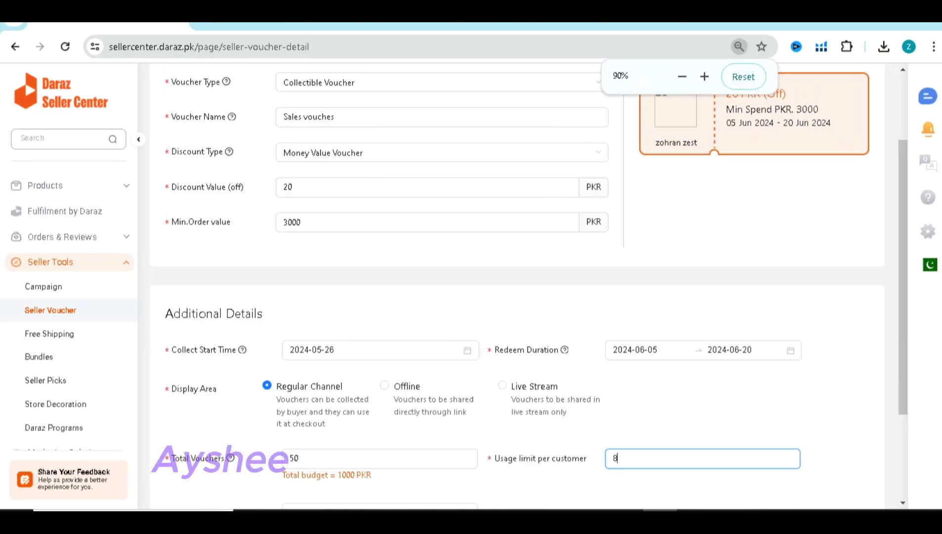
scroll(517, 287, up, 2)
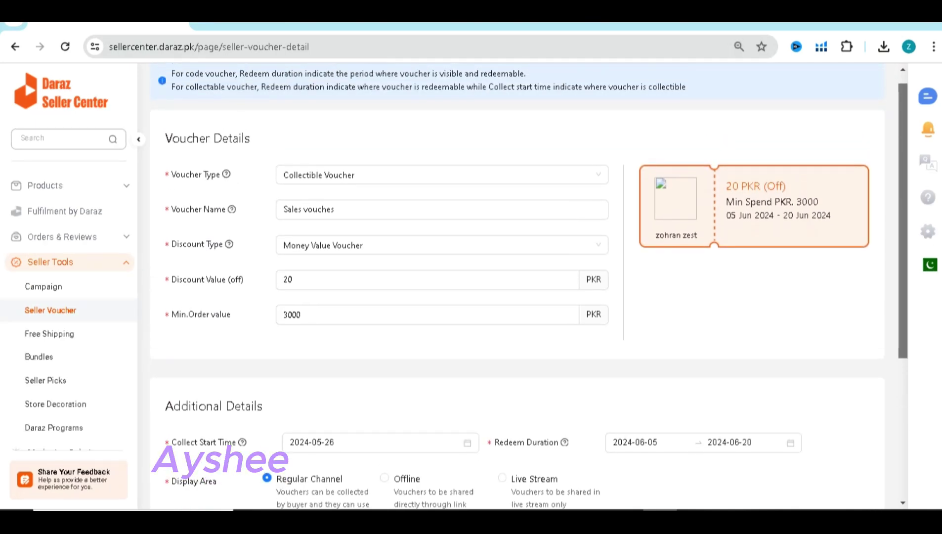
scroll(517, 287, down, 1)
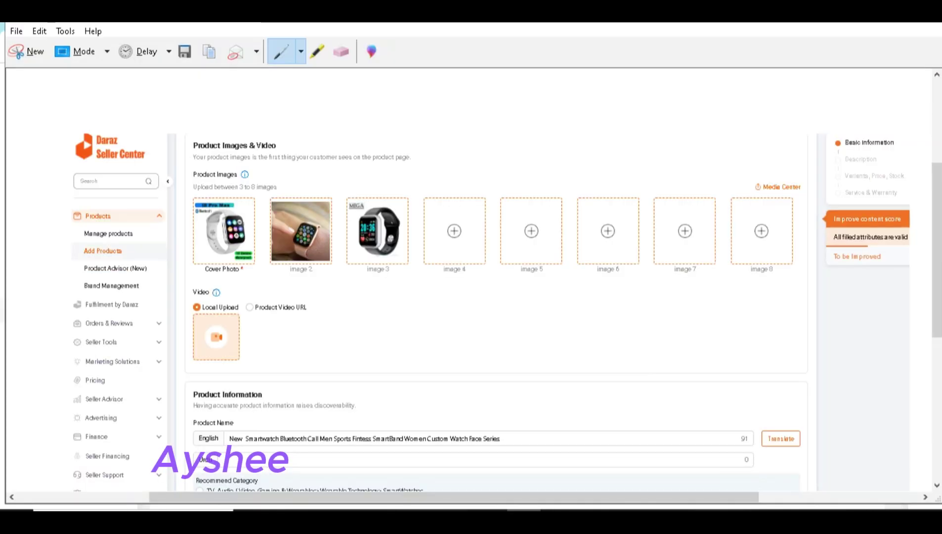
click(25, 51)
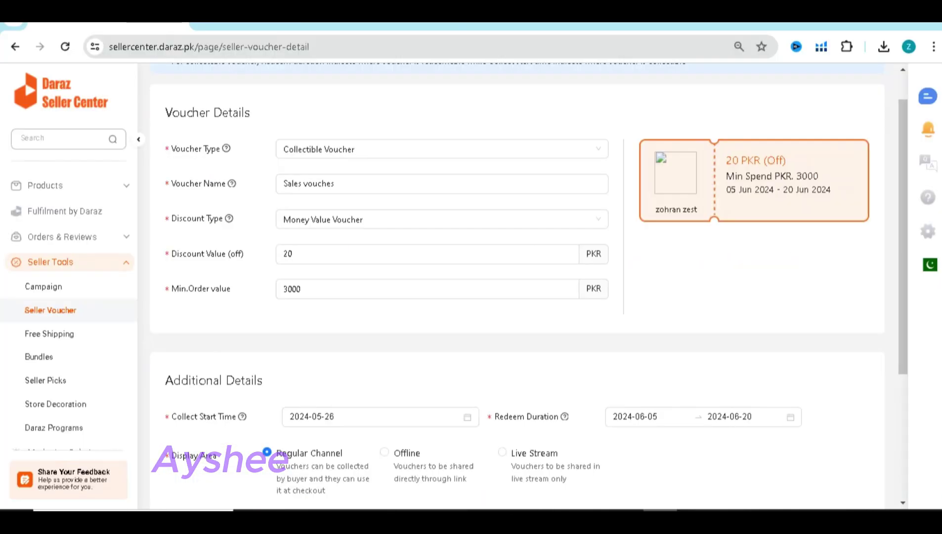
drag(12, 67, 924, 510)
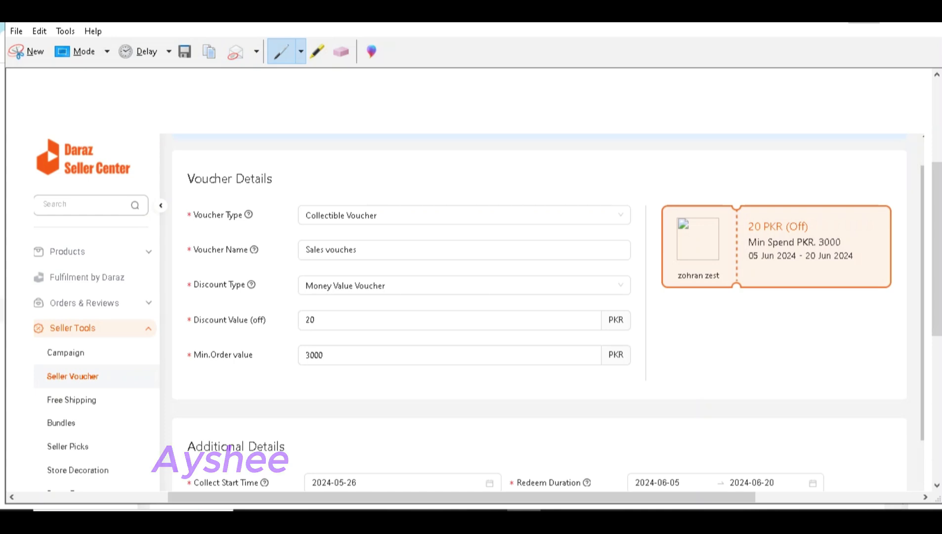
key(alt+Tab)
Paste the voucher-form snip into the Doc above step 4 and add an empty line below heading 4
key(ctrl+Tab)
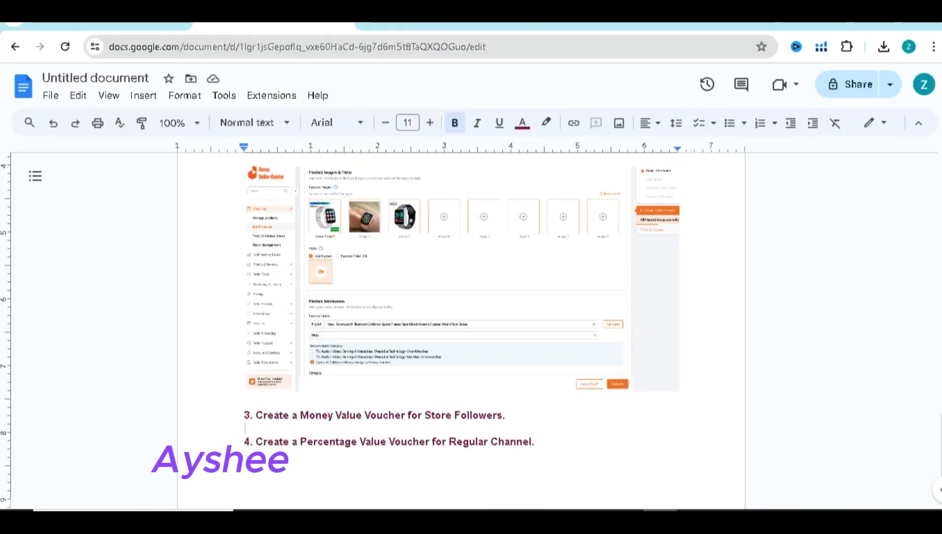
key(ctrl+v)
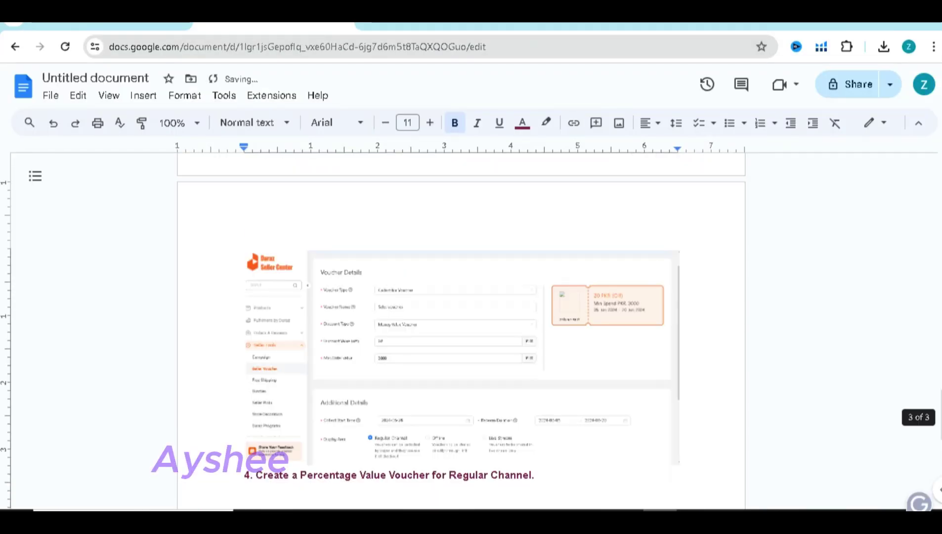
scroll(461, 321, down, 3)
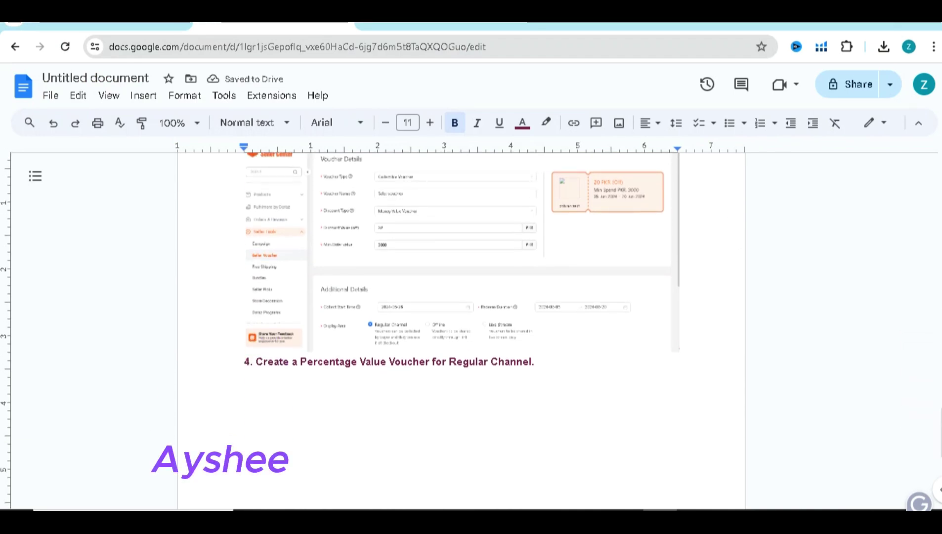
click(268, 362)
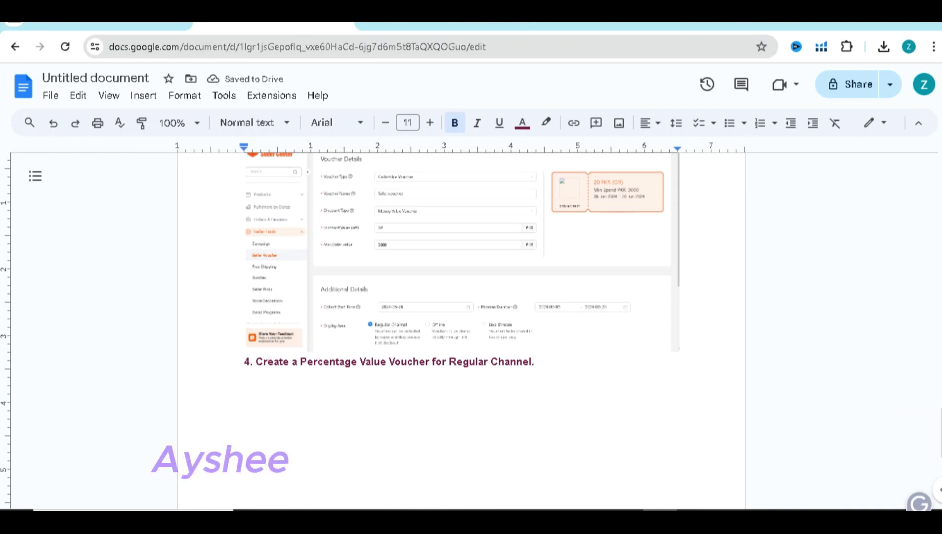
key(Return)
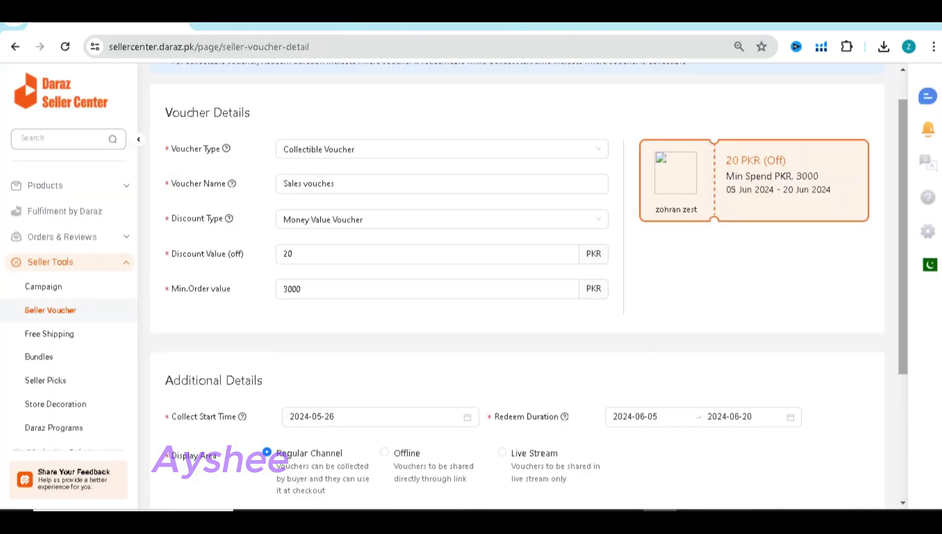
Submit the Sales vouches voucher and scroll down to the All Vouchers list
scroll(516, 286, down, 3)
scroll(516, 287, down, 2)
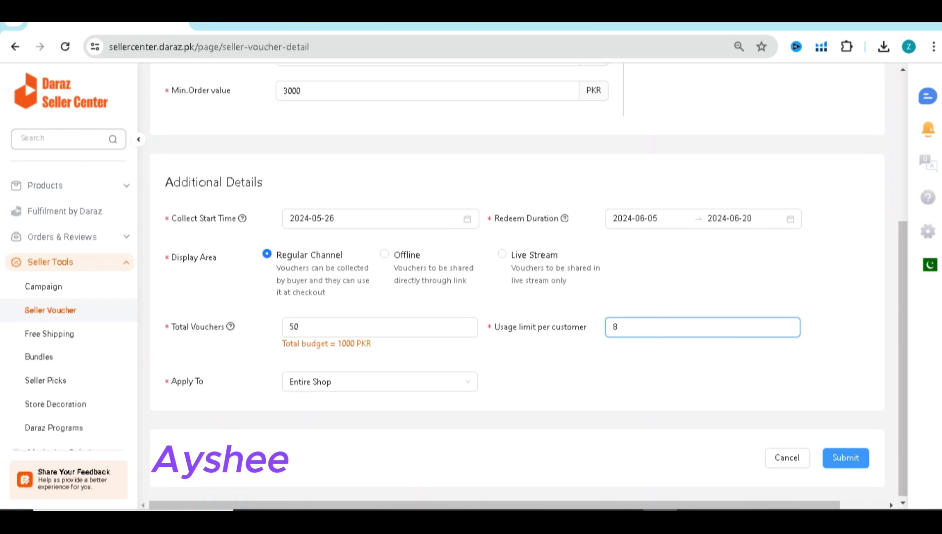
click(846, 457)
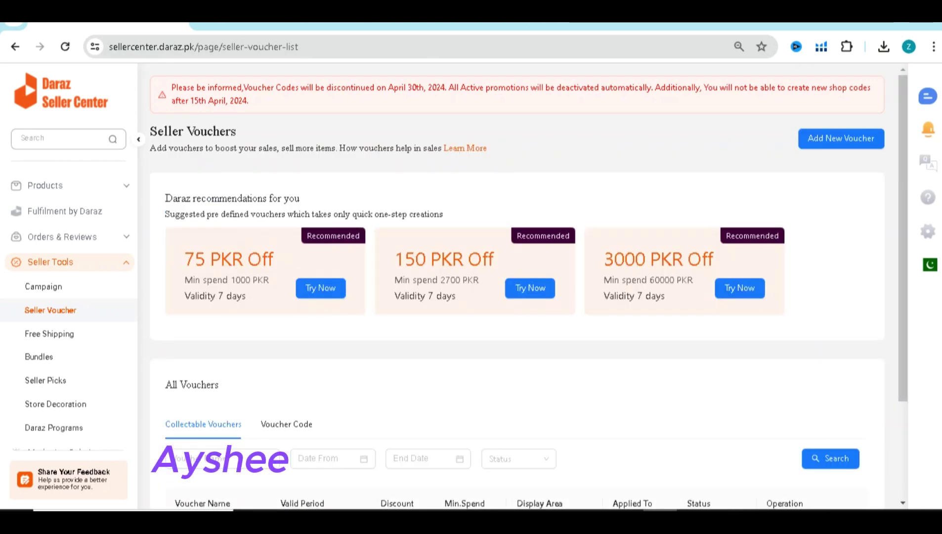
scroll(524, 286, down, 3)
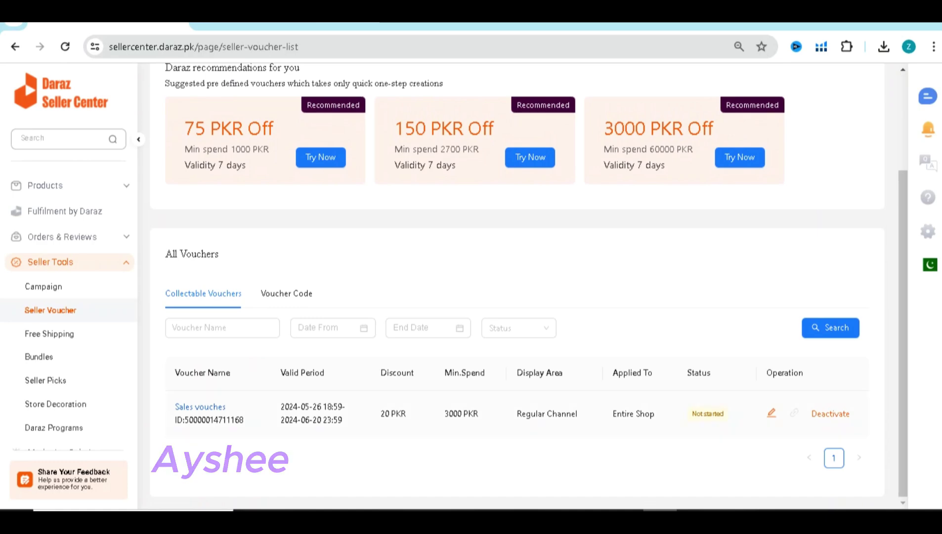
Deactivate the Sales vouches voucher, then return to the blank new-voucher form tab
click(830, 413)
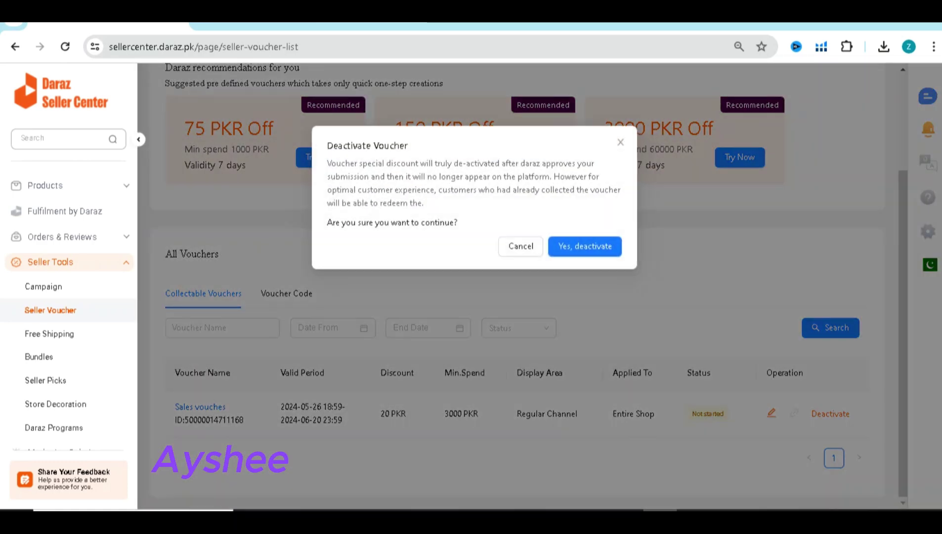
click(585, 245)
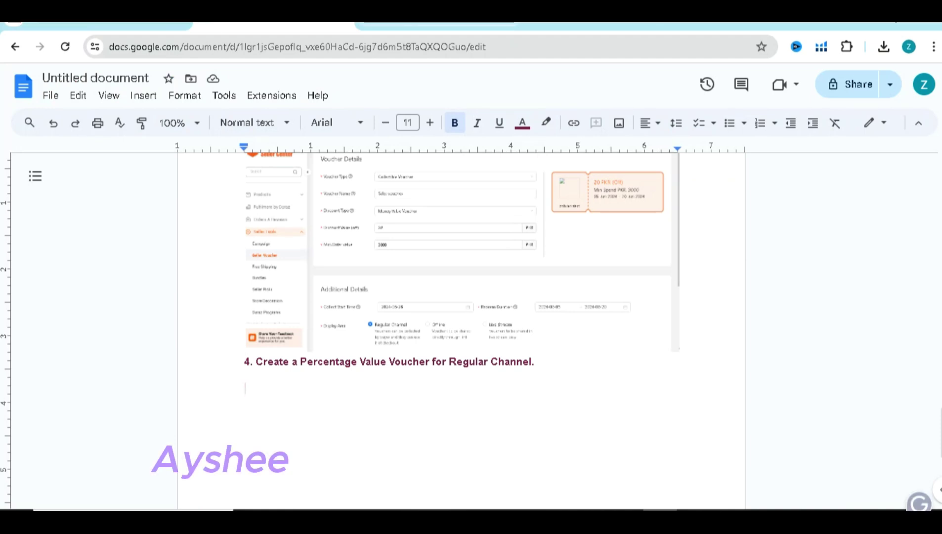
mouse_move(437, 23)
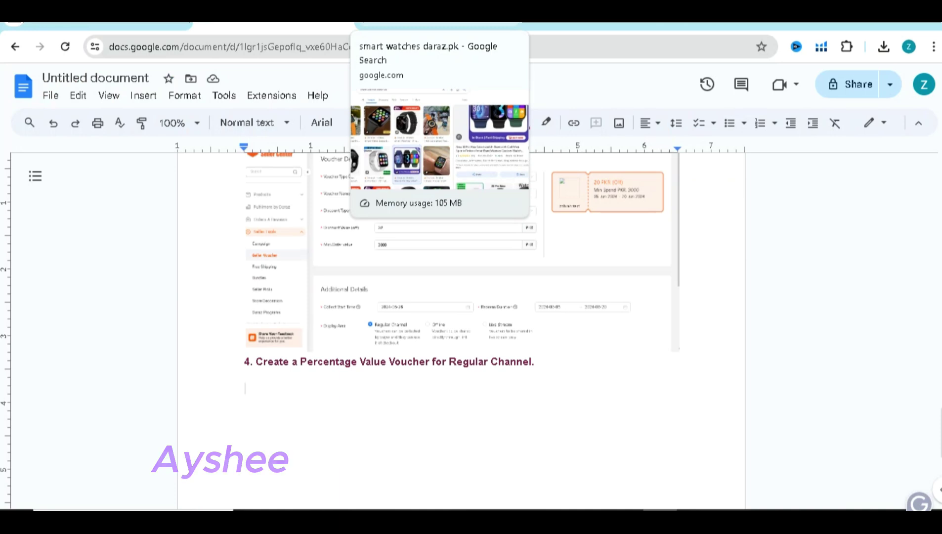
click(99, 22)
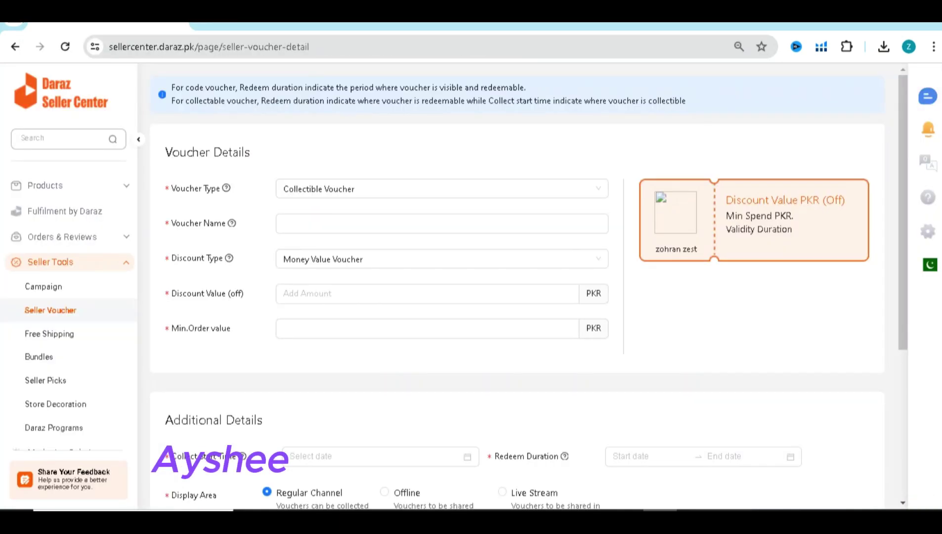
Change the Voucher Type from Collectible Voucher to Voucher Code
click(442, 188)
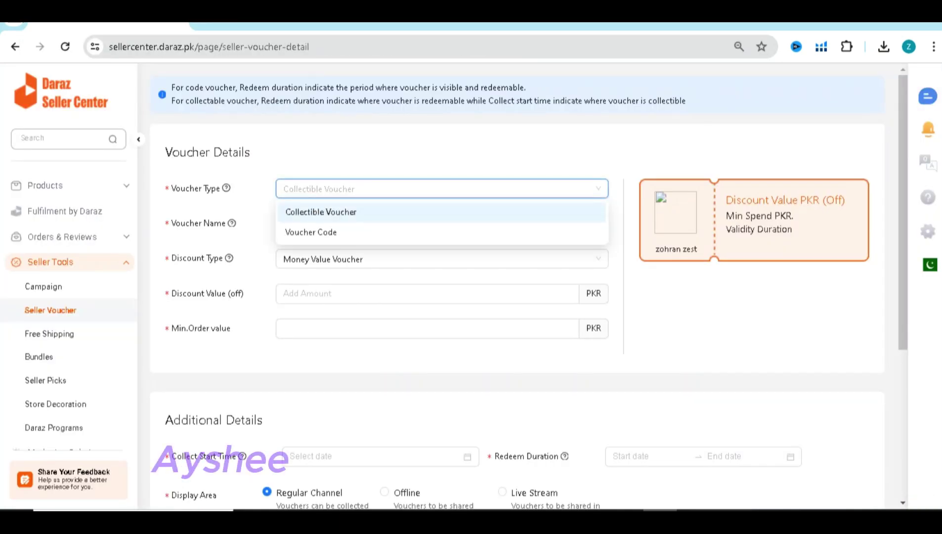
key(Down)
key(Return)
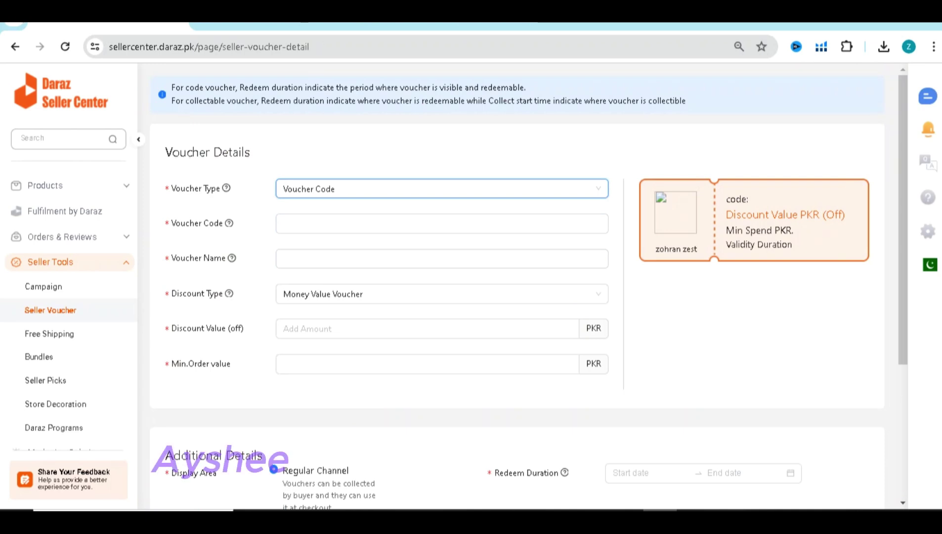
key(Down)
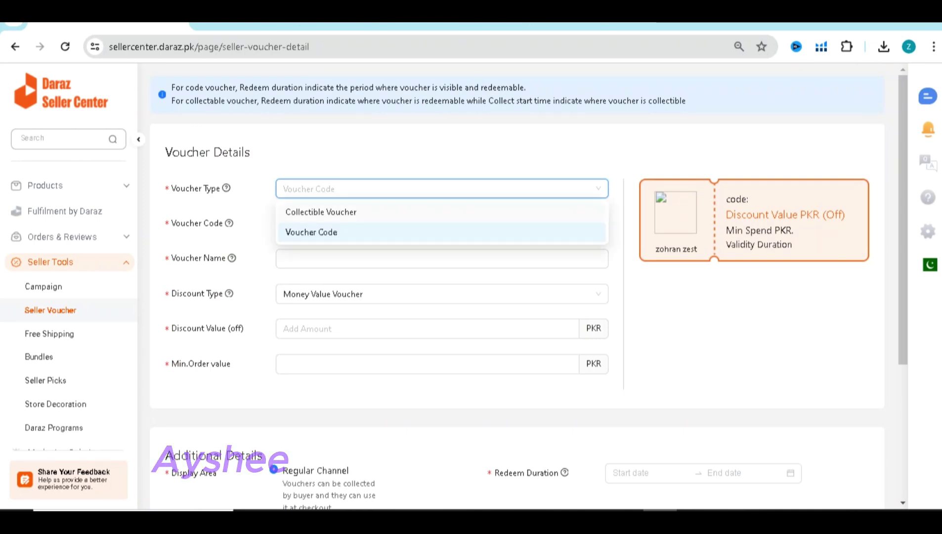
key(Up)
key(Return)
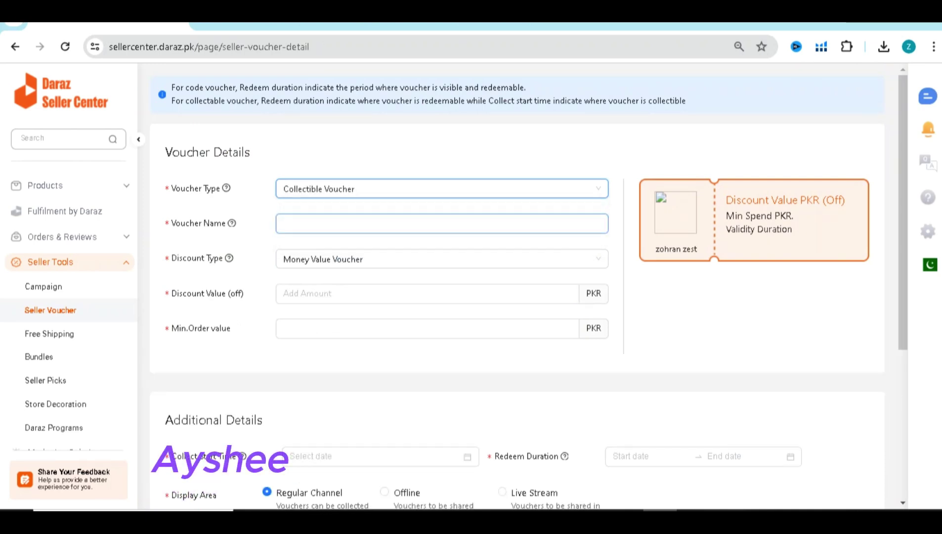
key(Down)
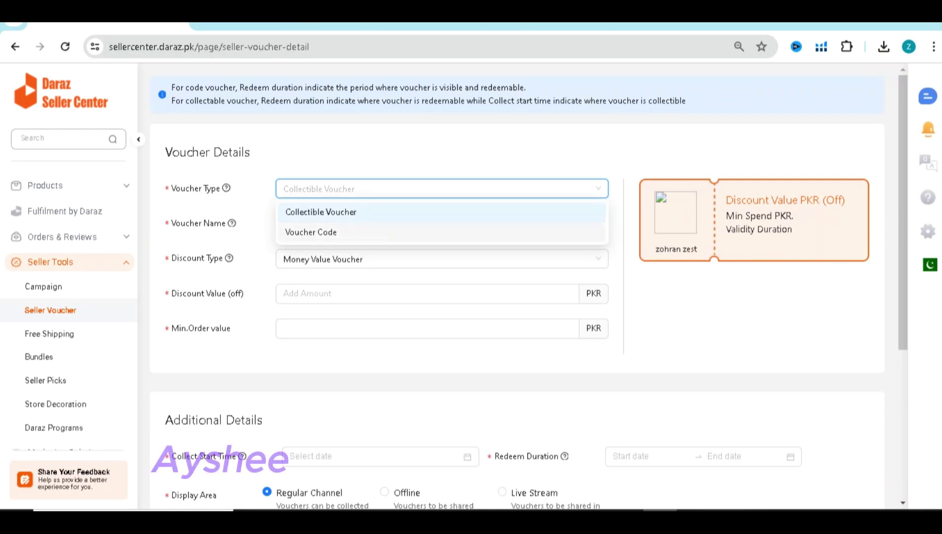
key(Down)
key(Return)
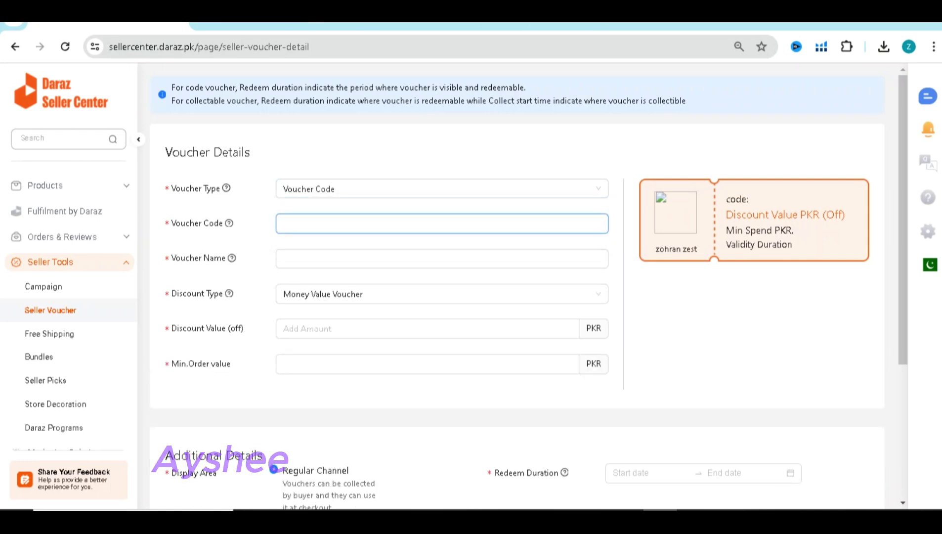
text(smart)
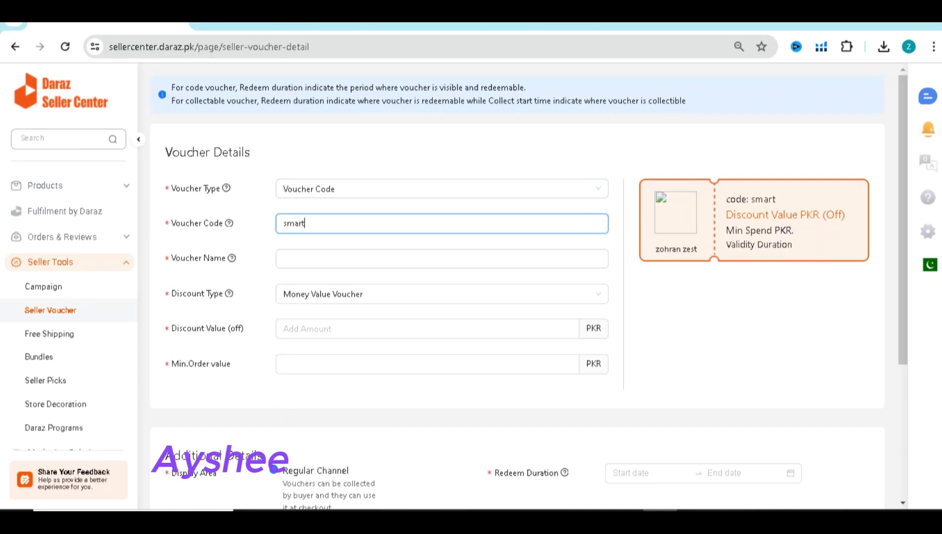
text(v7896)
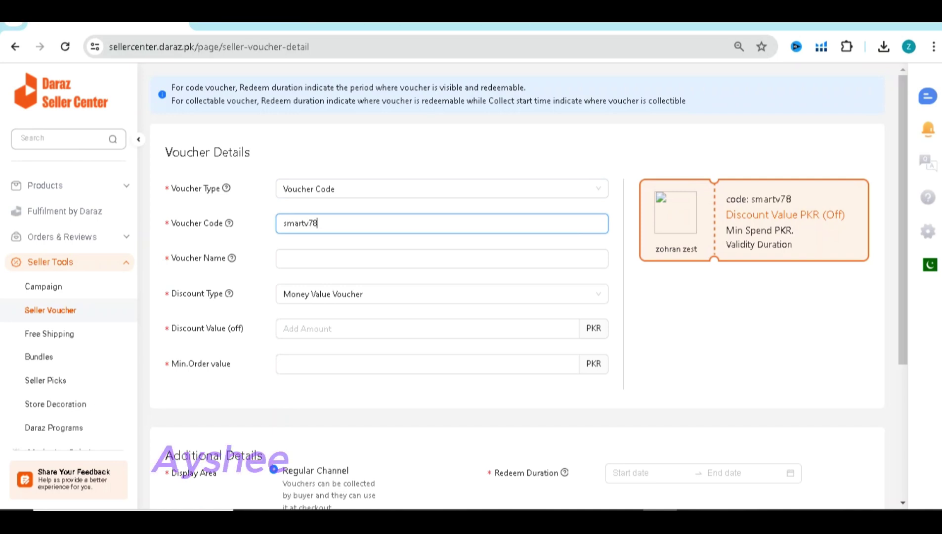
click(284, 258)
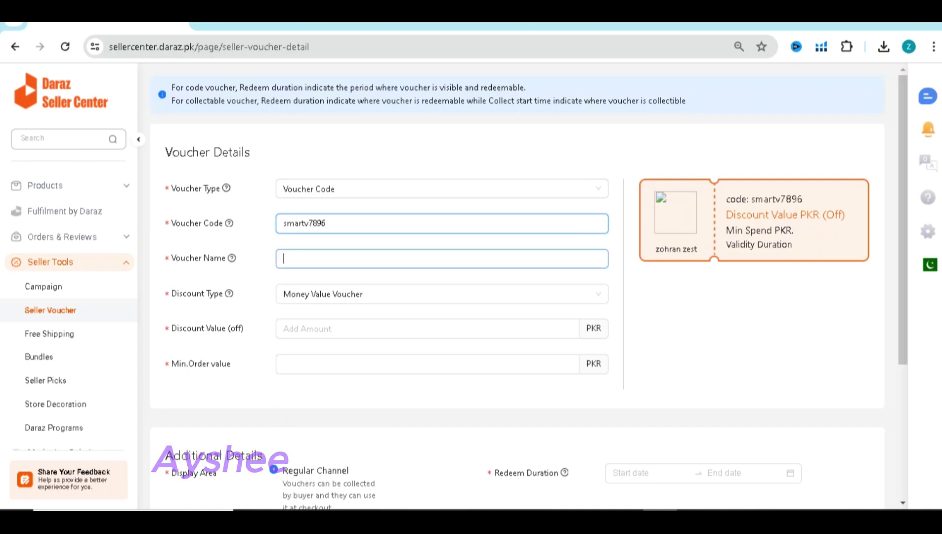
text(9032o)
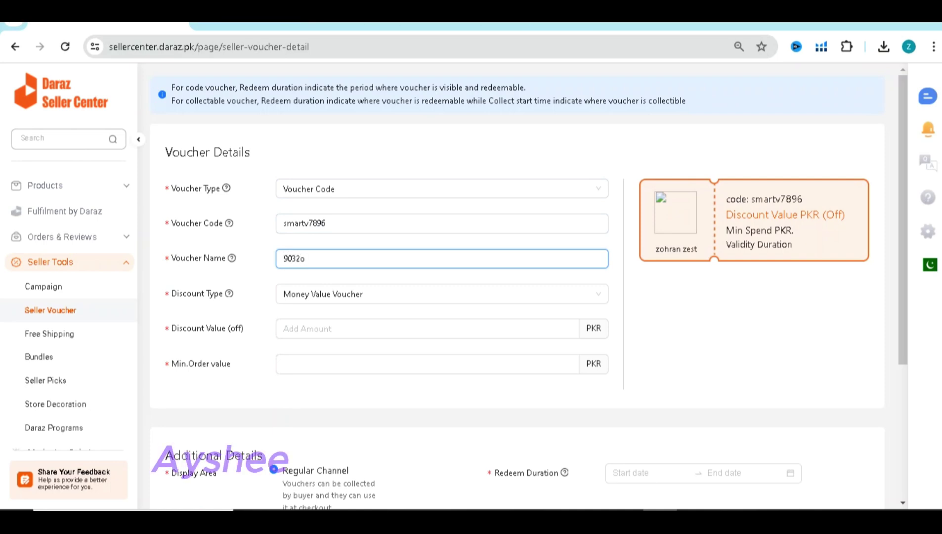
text(ioiuyd)
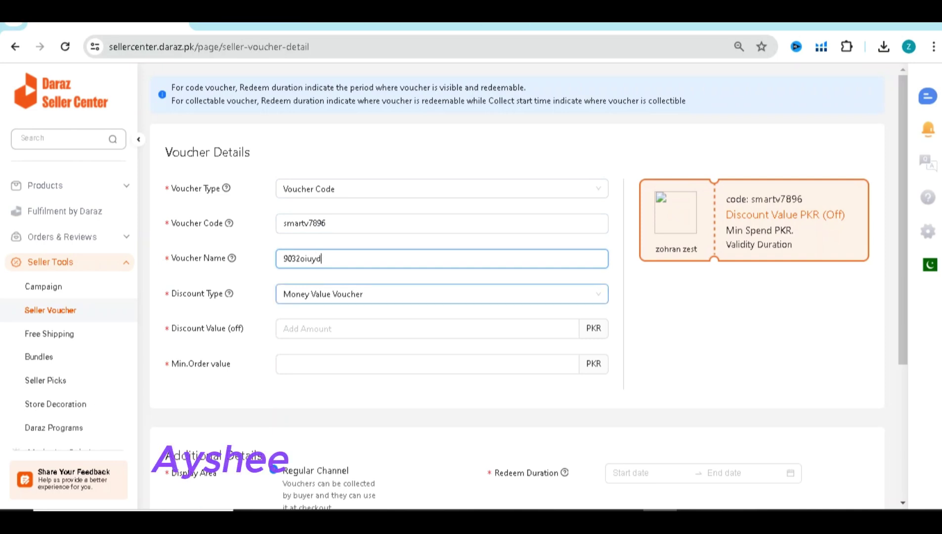
Make it a 10% Percentage Value Voucher with 2000 PKR minimum order and 15 maximum discount
click(442, 293)
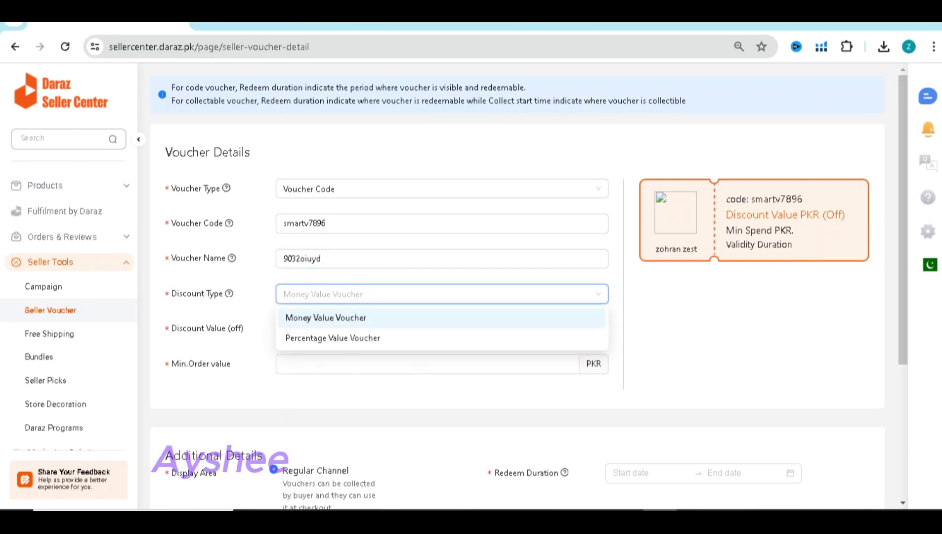
click(332, 337)
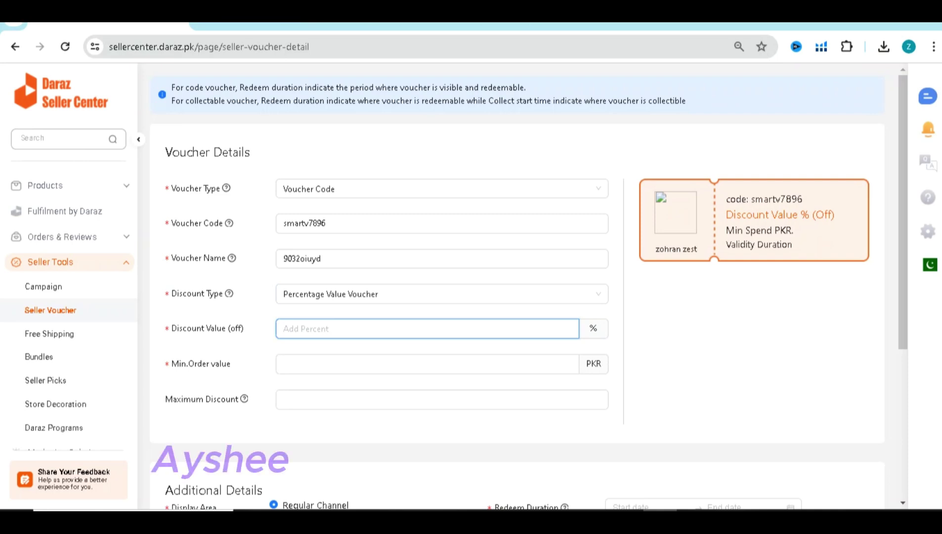
text(10)
click(427, 363)
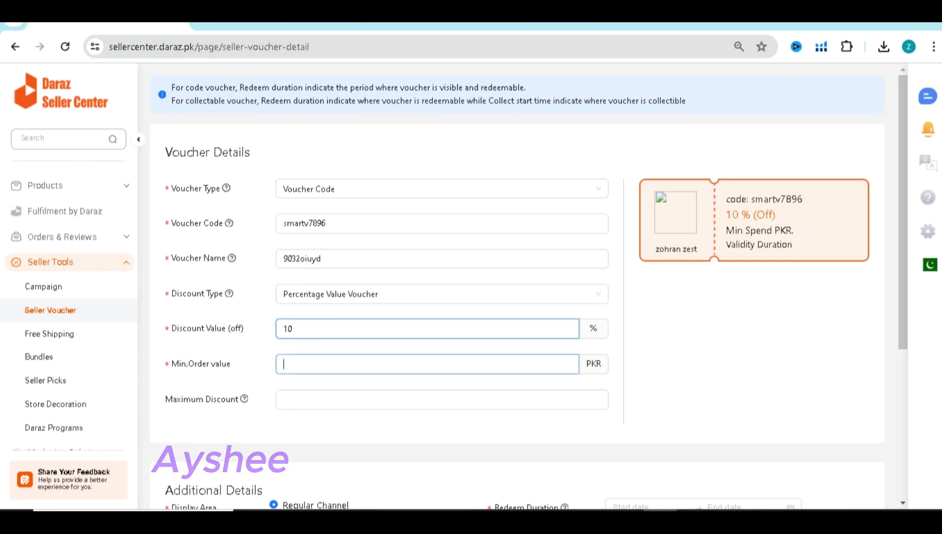
text(2000)
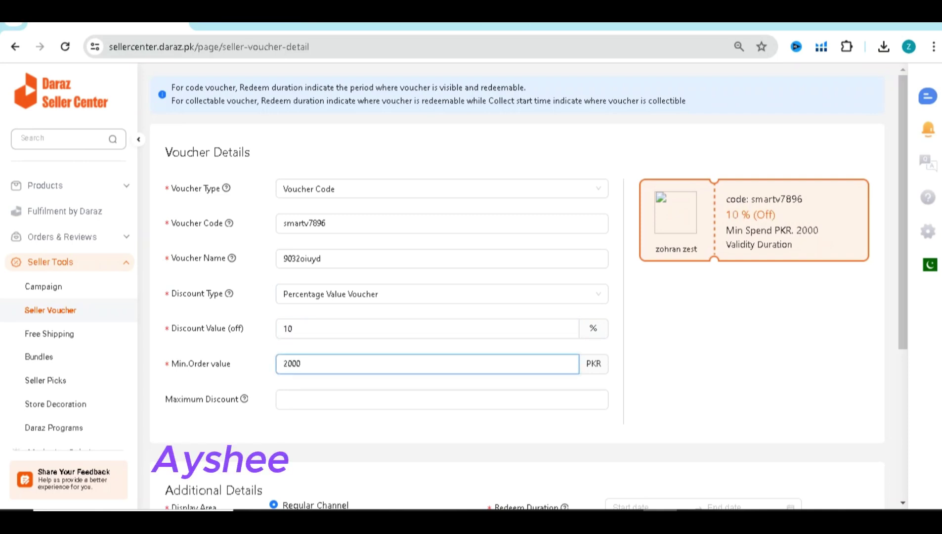
click(442, 399)
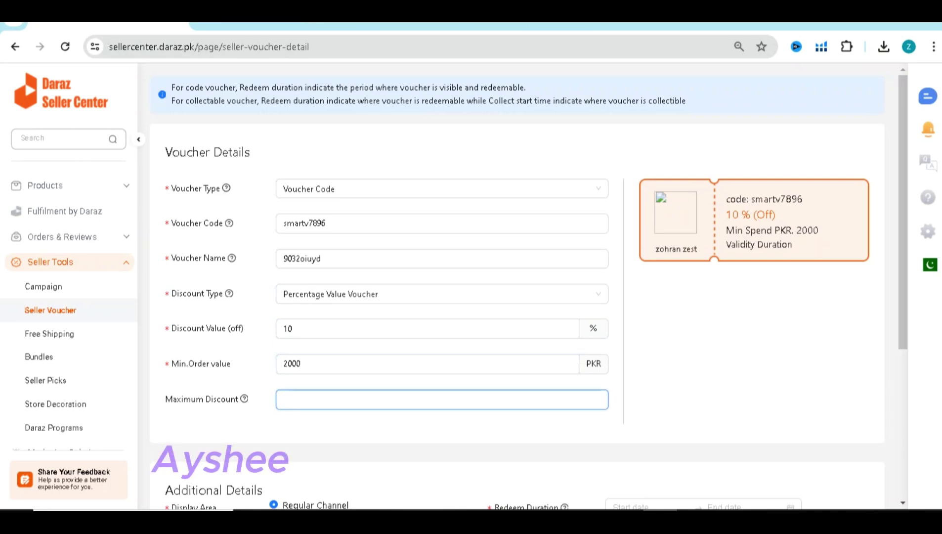
text(15)
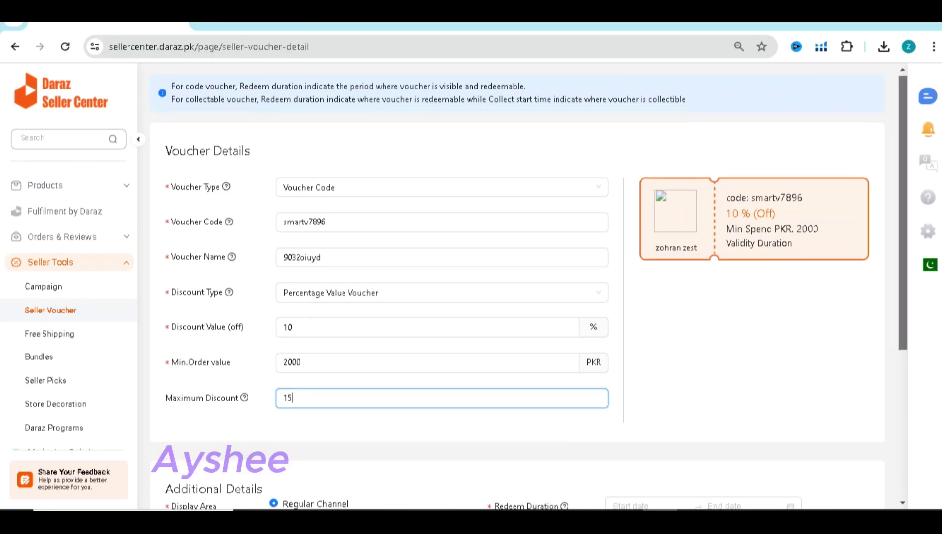
Zoom the page to 80% and review the completed code voucher form
scroll(528, 287, down, 2)
scroll(528, 287, down, 1)
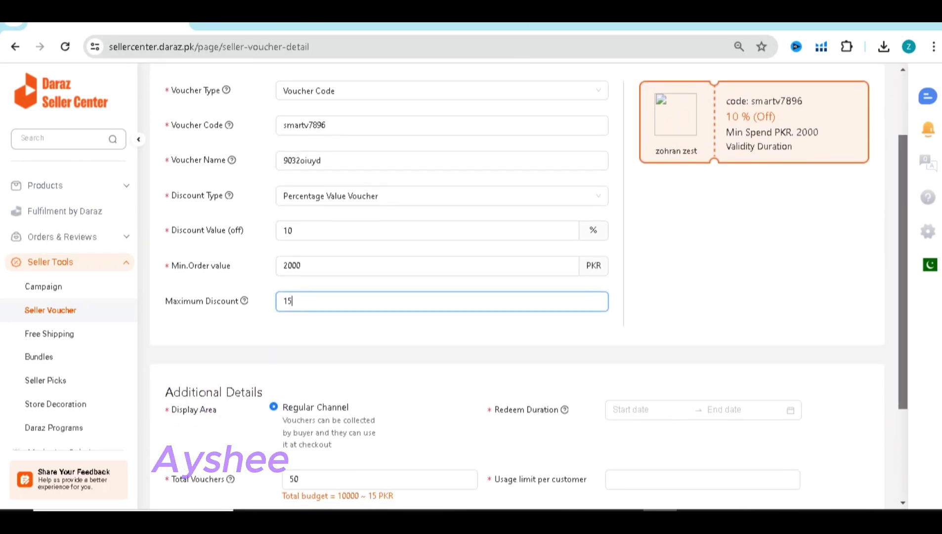
scroll(529, 286, down, 1)
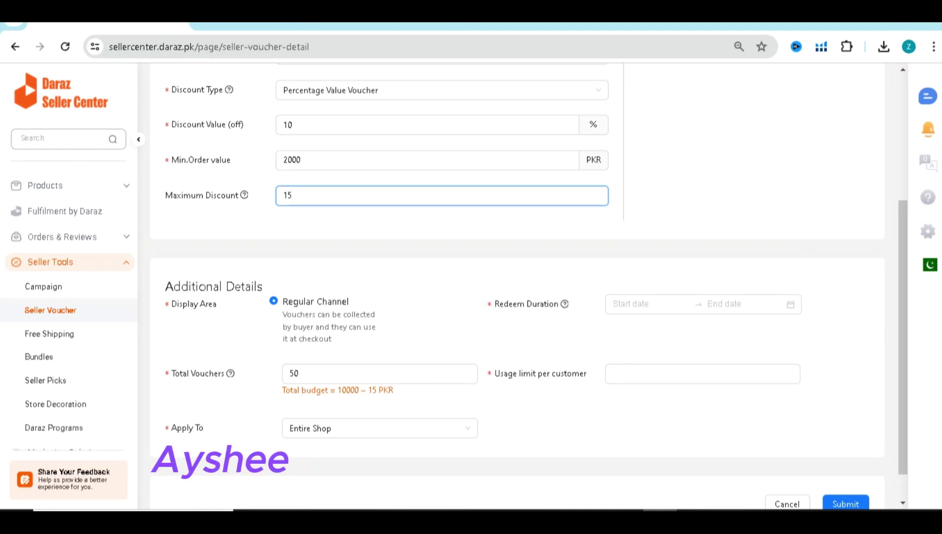
key(ctrl+minus)
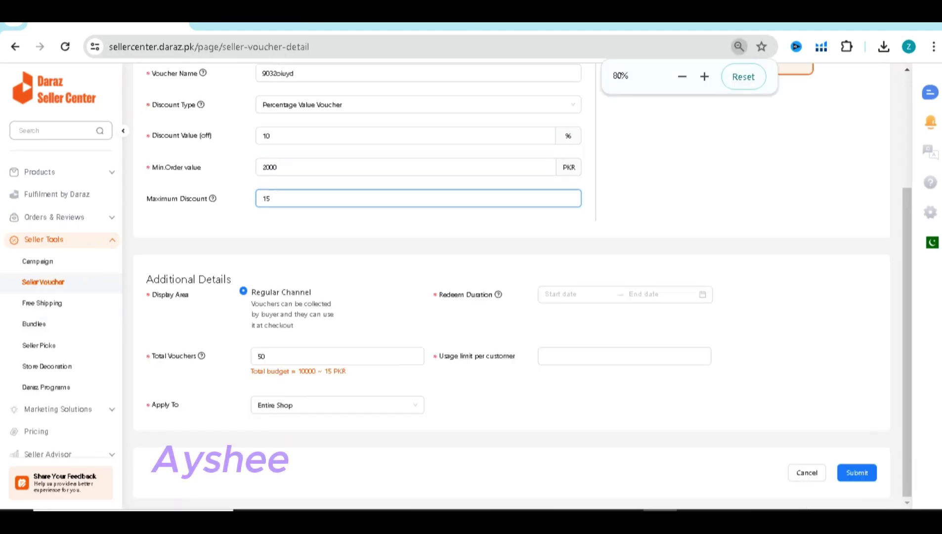
scroll(523, 285, up, 1)
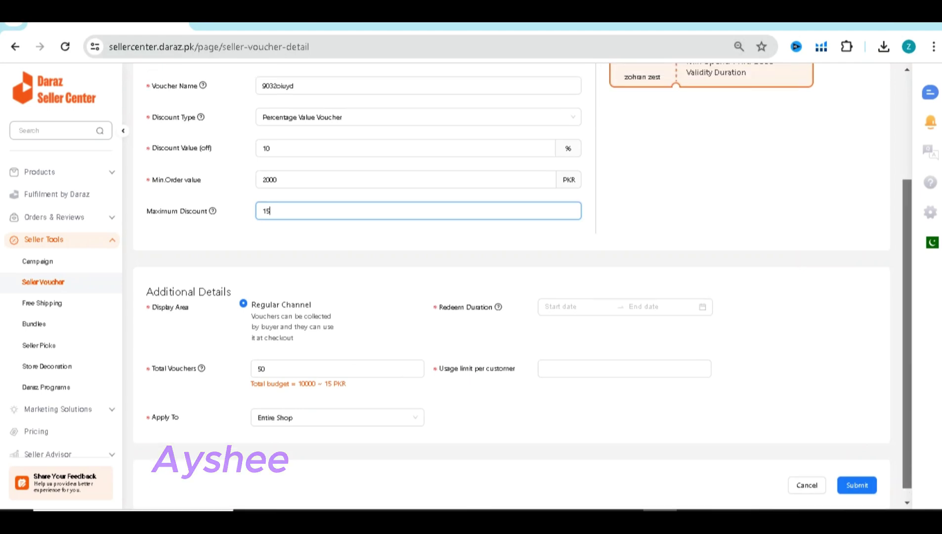
scroll(523, 285, up, 2)
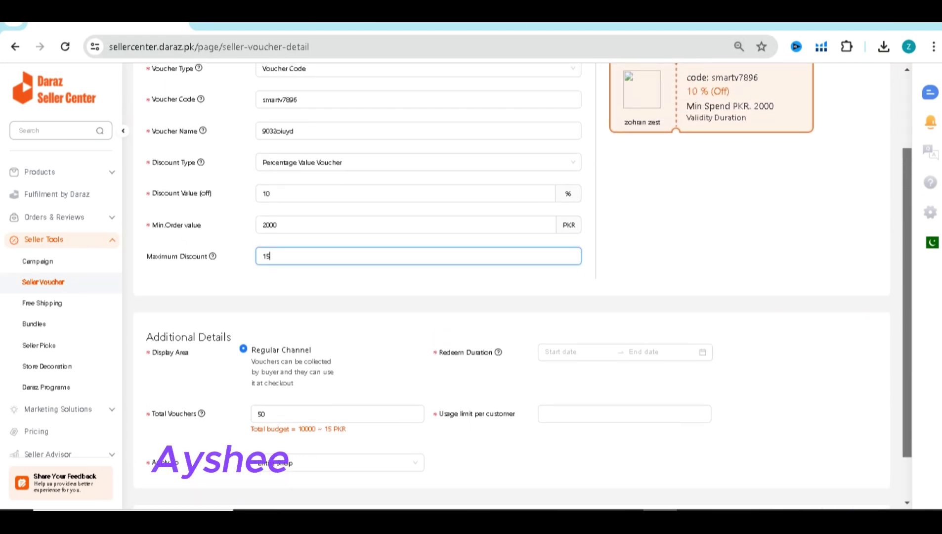
scroll(523, 283, up, 1)
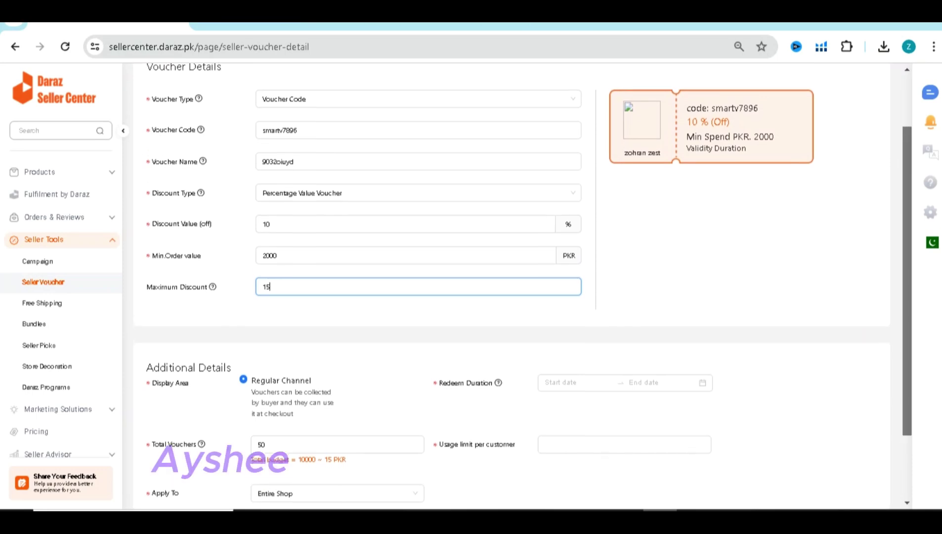
scroll(523, 285, down, 1)
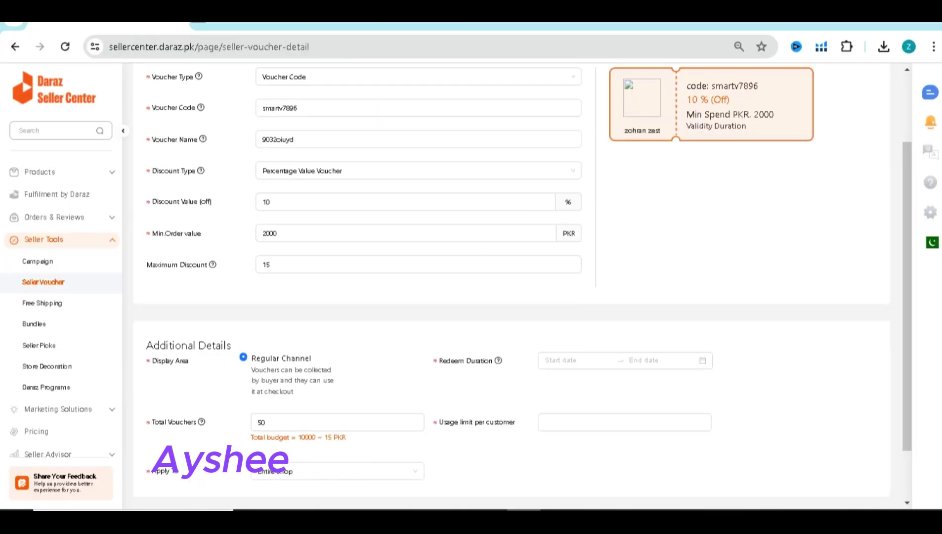
Capture the filled voucher form and paste the screenshot under heading 4 in the Google Doc
drag(1, 70, 938, 504)
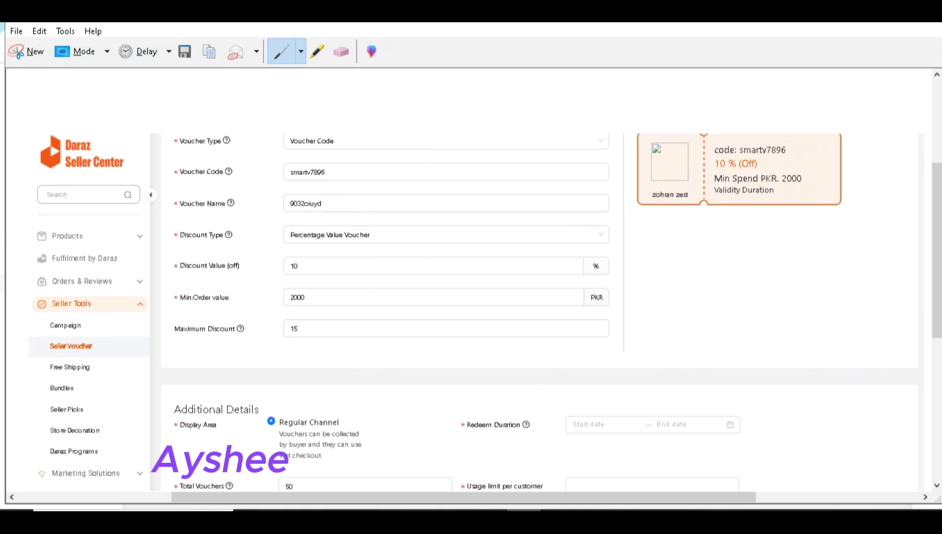
key(alt+Tab)
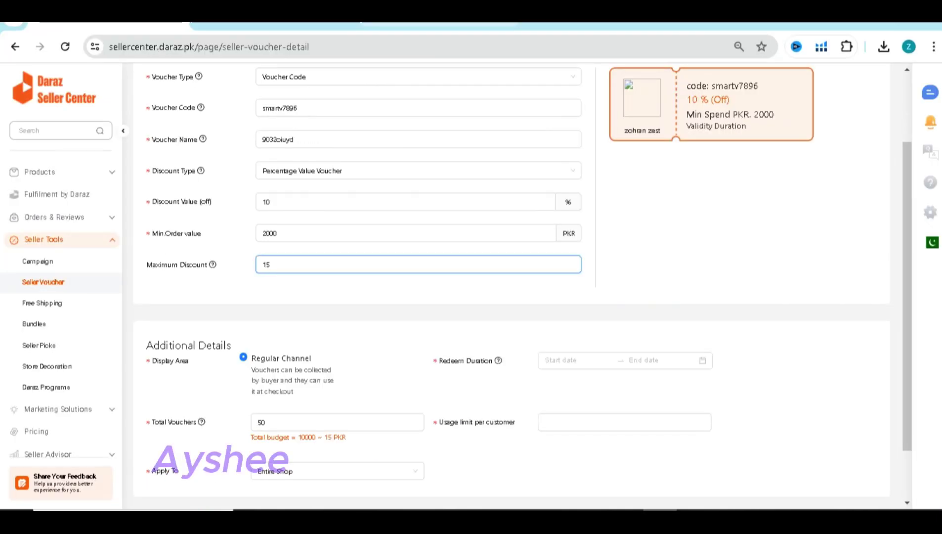
key(ctrl+Tab)
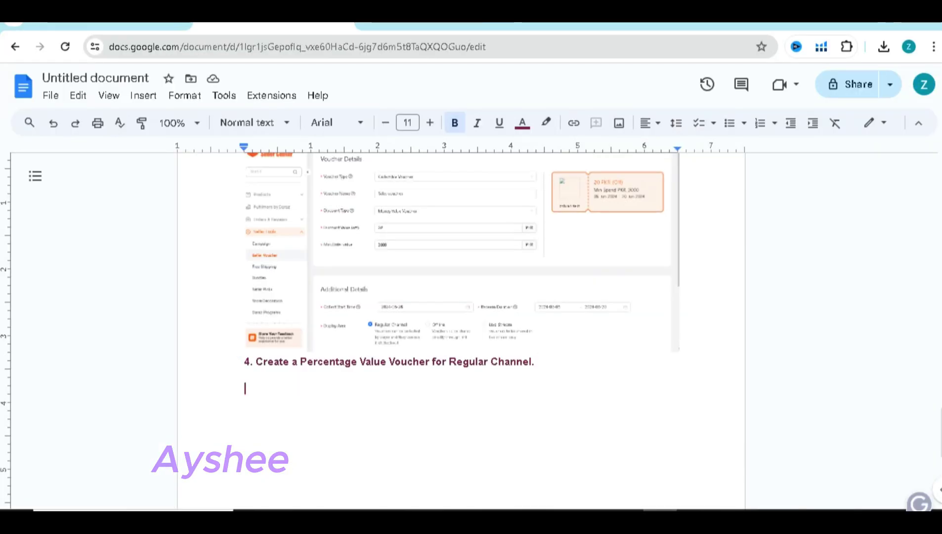
key(ctrl+v)
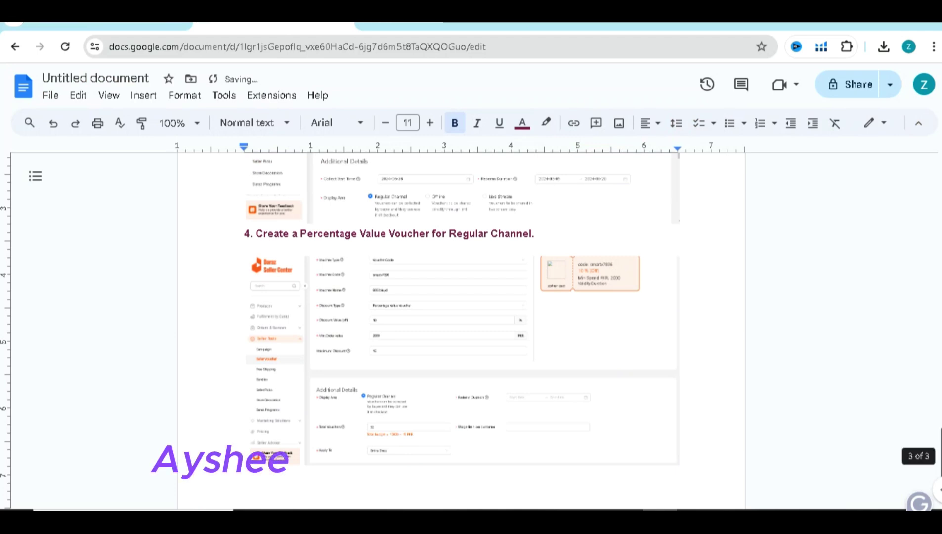
drag(940, 454, 940, 410)
Return to the Daraz voucher form and scroll down to its Cancel/Submit buttons
key(ctrl+Tab)
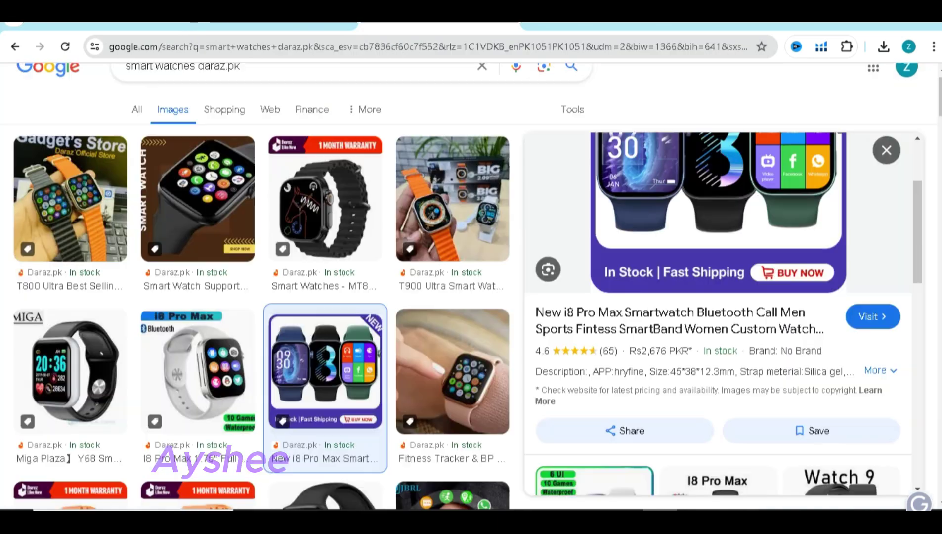
key(ctrl+Tab)
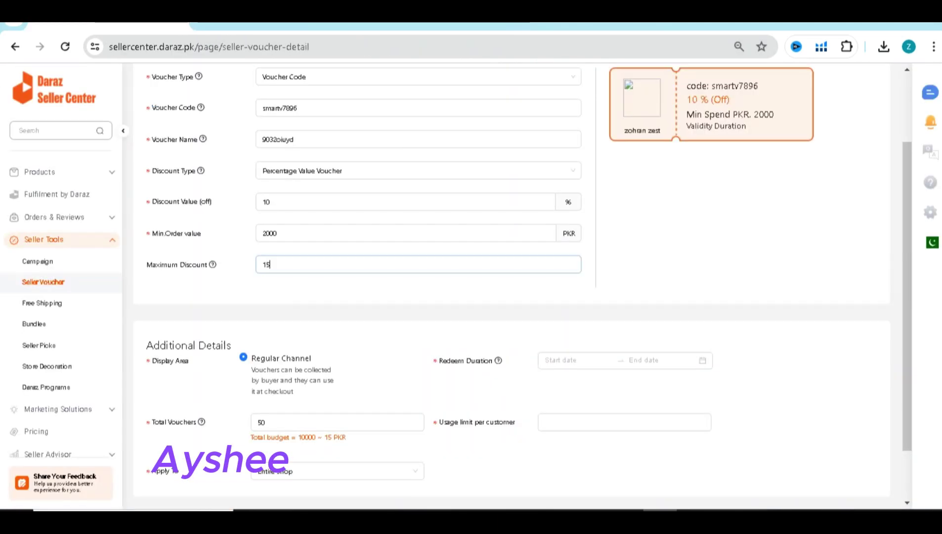
scroll(512, 287, down, 2)
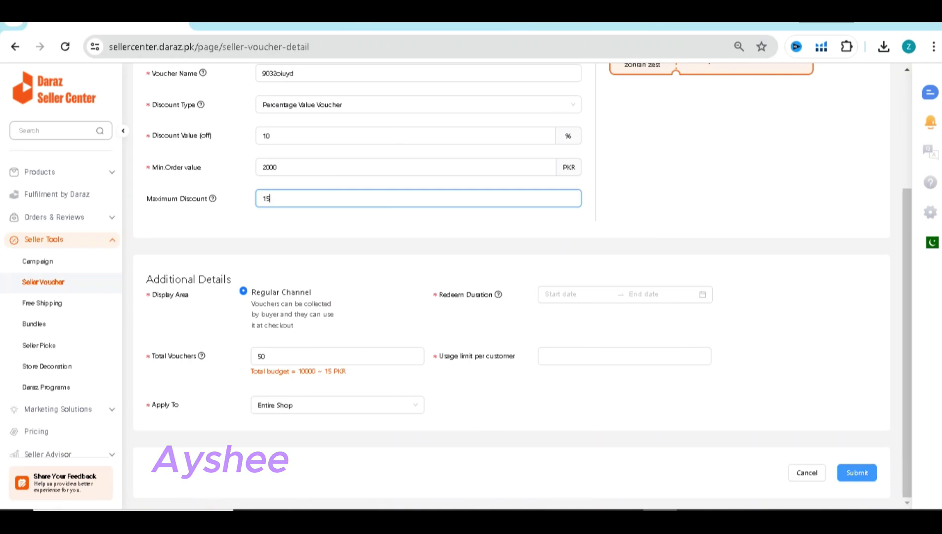
Attempt submitting, then set Usage limit per customer to 10
click(856, 472)
click(337, 356)
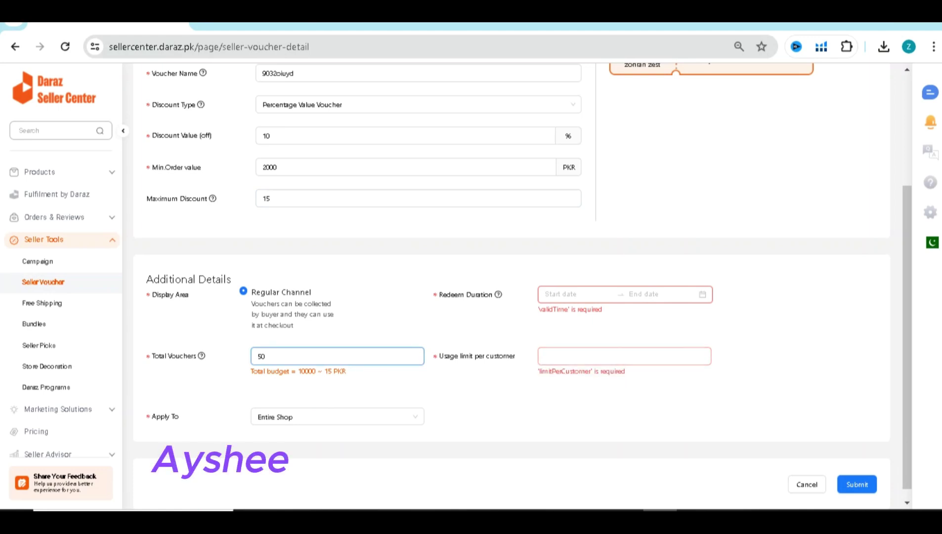
click(624, 356)
text(10)
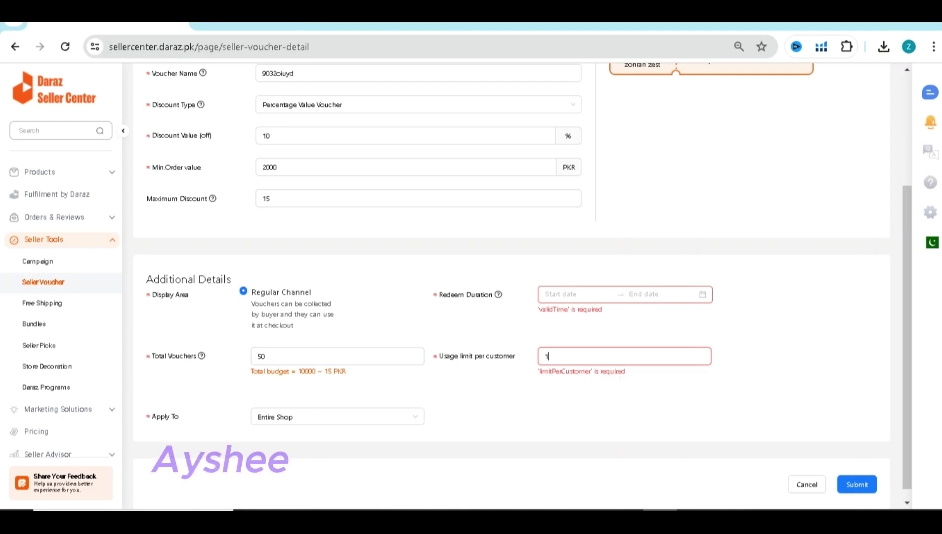
Set the Redeem Duration to 2024-05-26 through 2024-06-06 and submit the voucher code
click(545, 294)
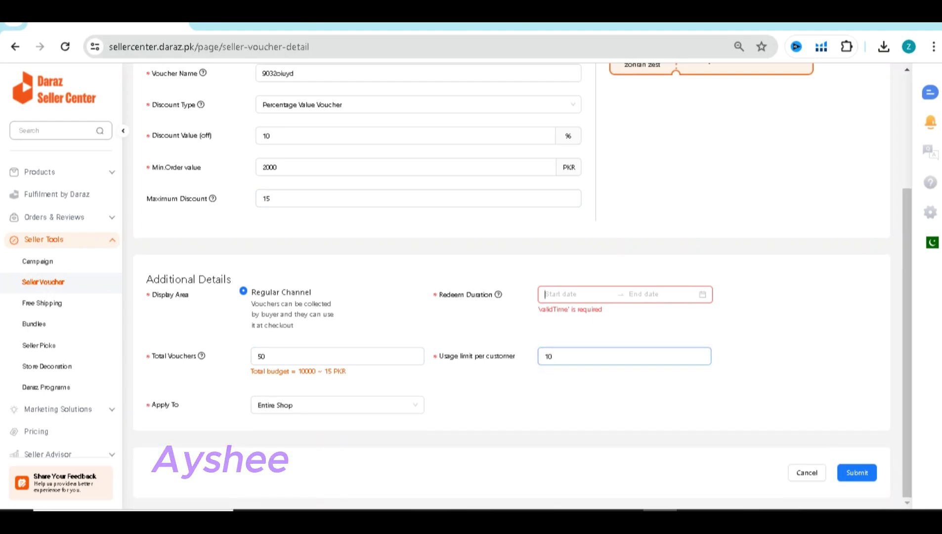
text(2024-05-02)
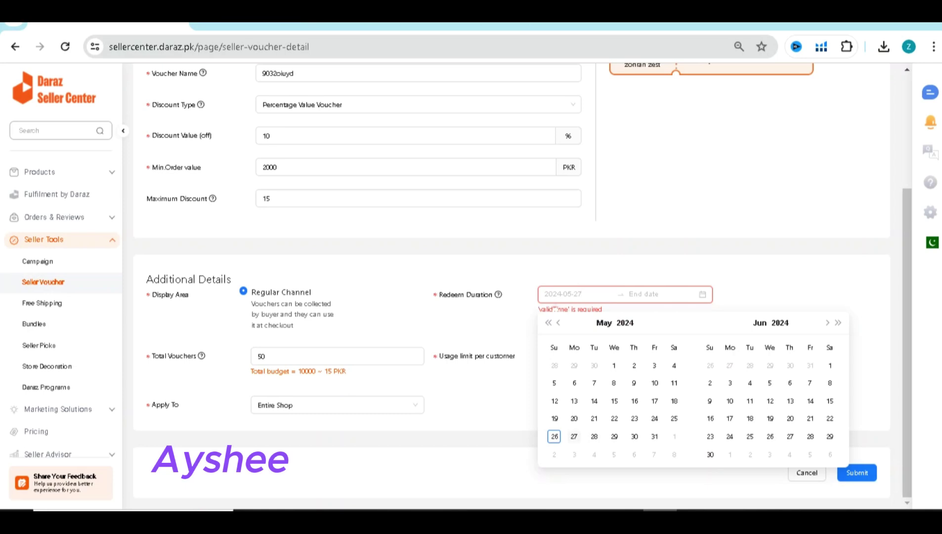
key(BackSpace)
text(6)
key(Return)
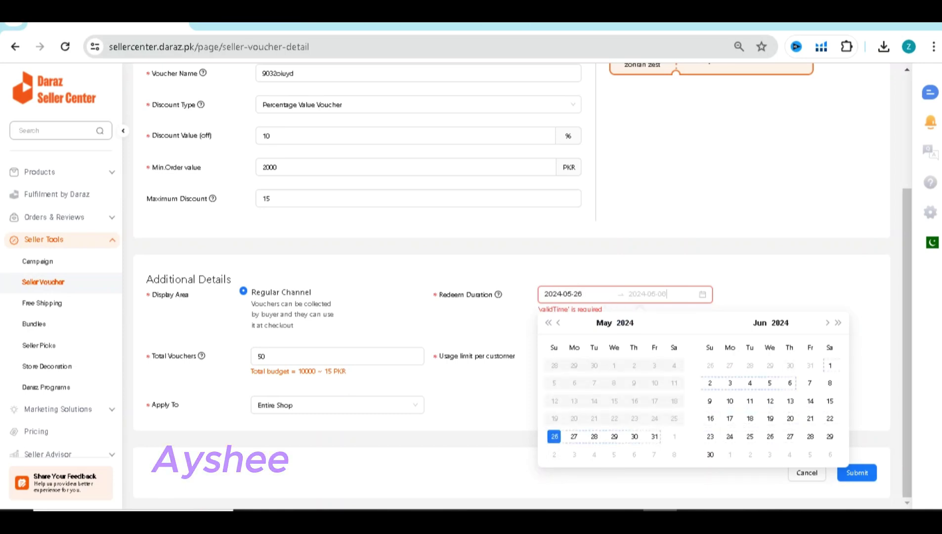
click(789, 383)
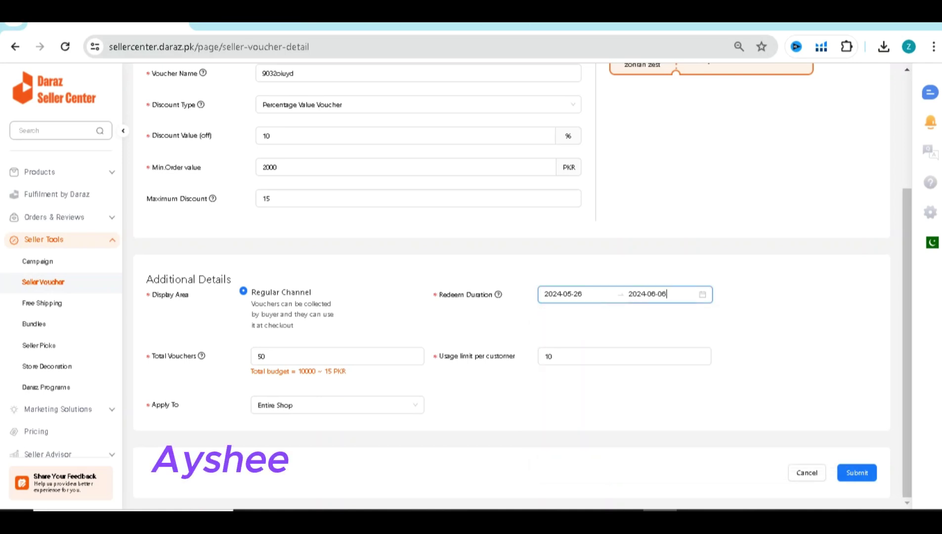
click(856, 472)
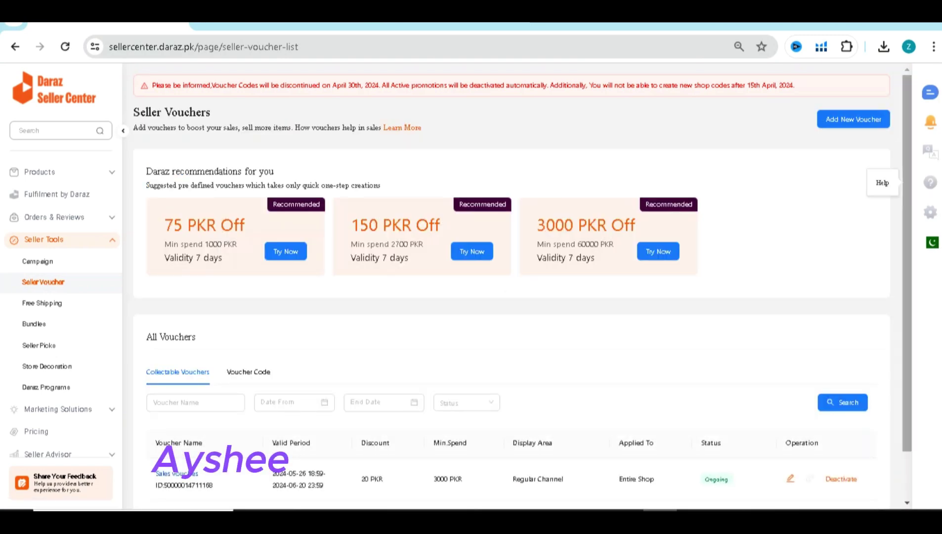
Scroll the Seller Vouchers list to find the 20 PKR Sales vouches voucher
scroll(522, 284, down, 1)
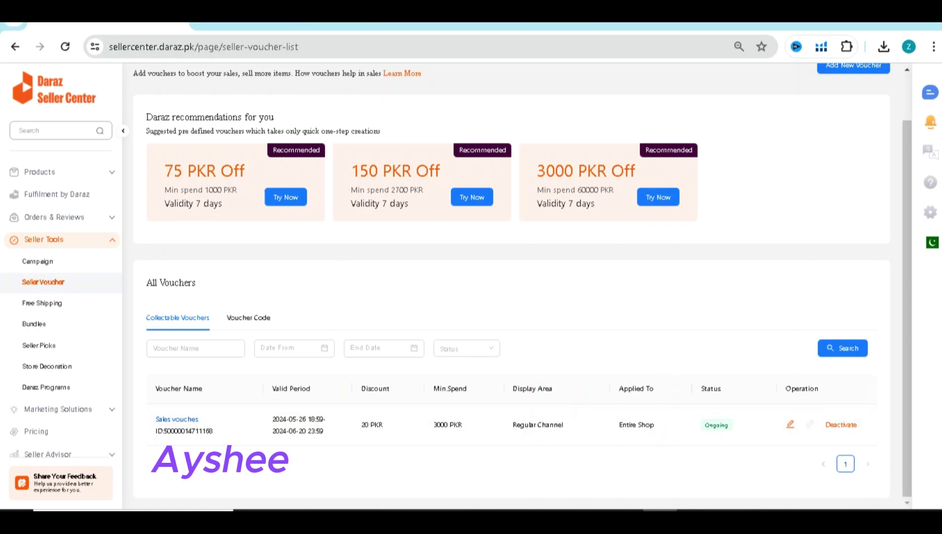
scroll(512, 287, up, 2)
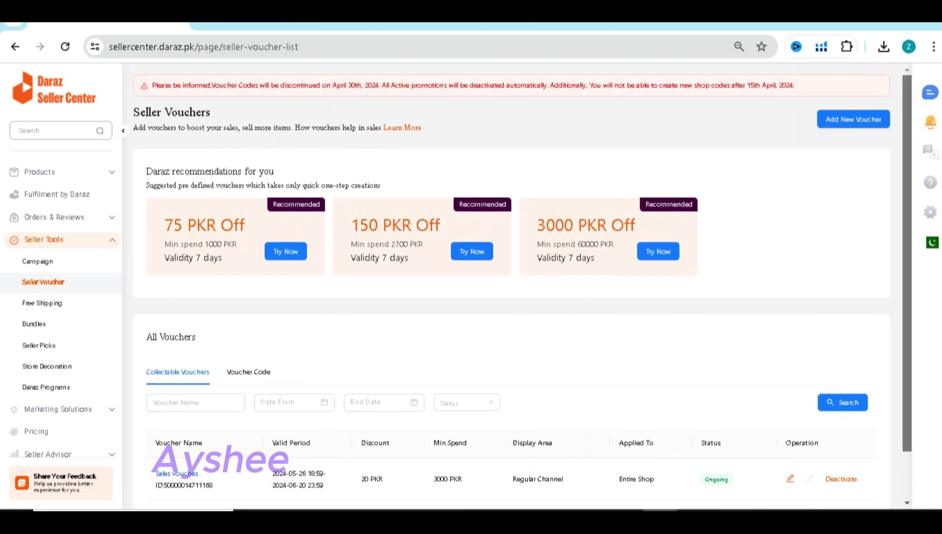
scroll(512, 287, down, 2)
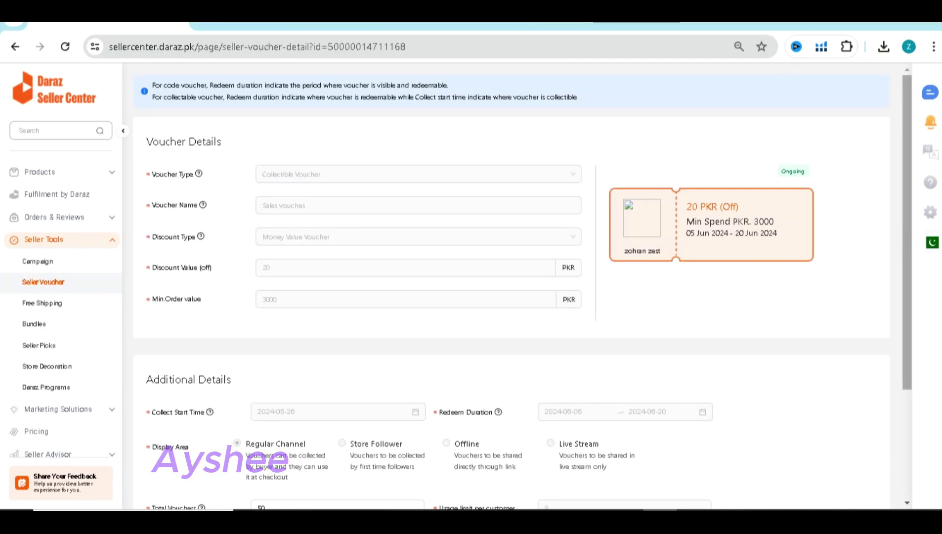
Review the 20 PKR Sales vouches details, then Cancel back to Seller Vouchers unchanged
scroll(907, 232, down, 1)
scroll(522, 286, down, 1)
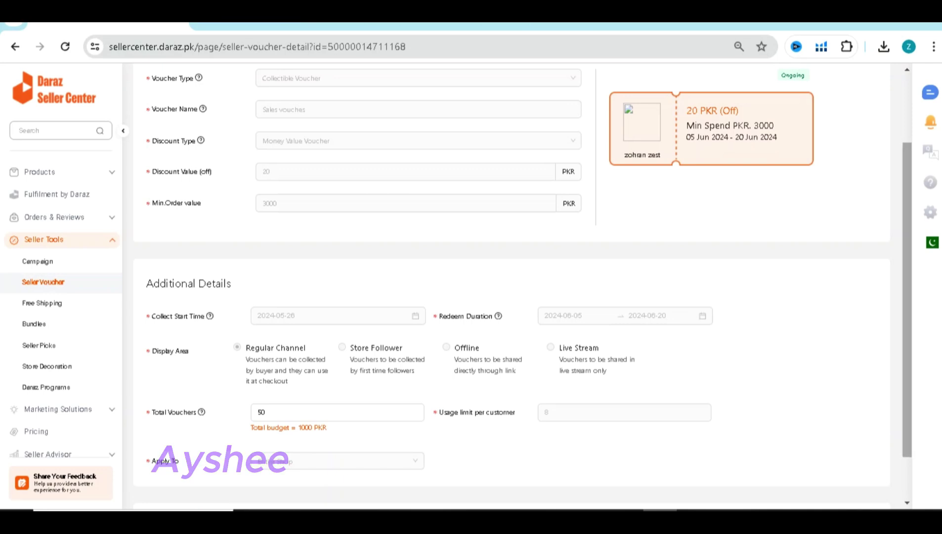
scroll(512, 287, up, 2)
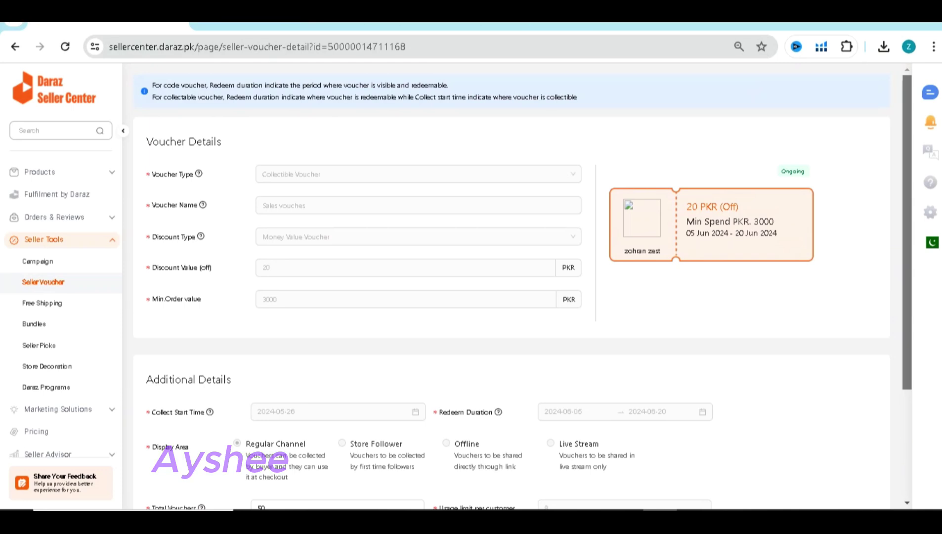
scroll(511, 287, down, 3)
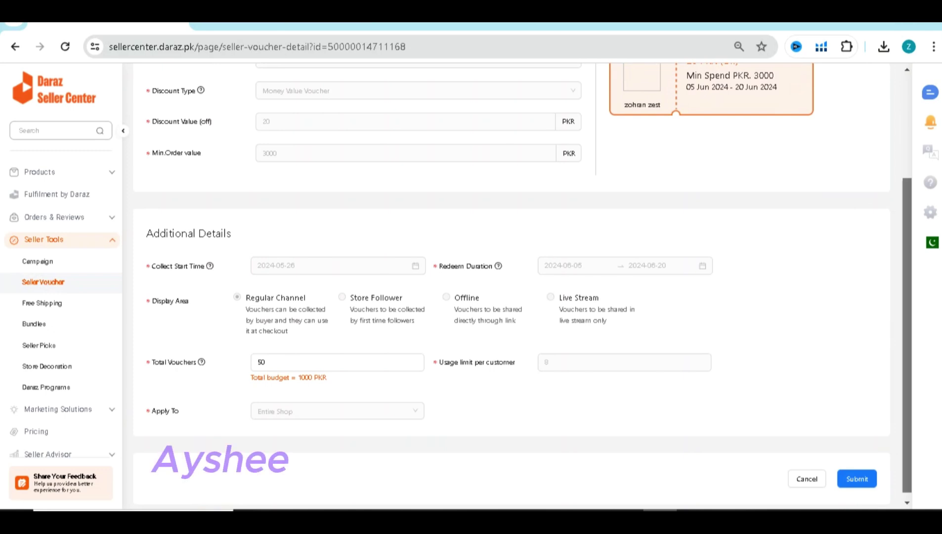
scroll(511, 287, up, 3)
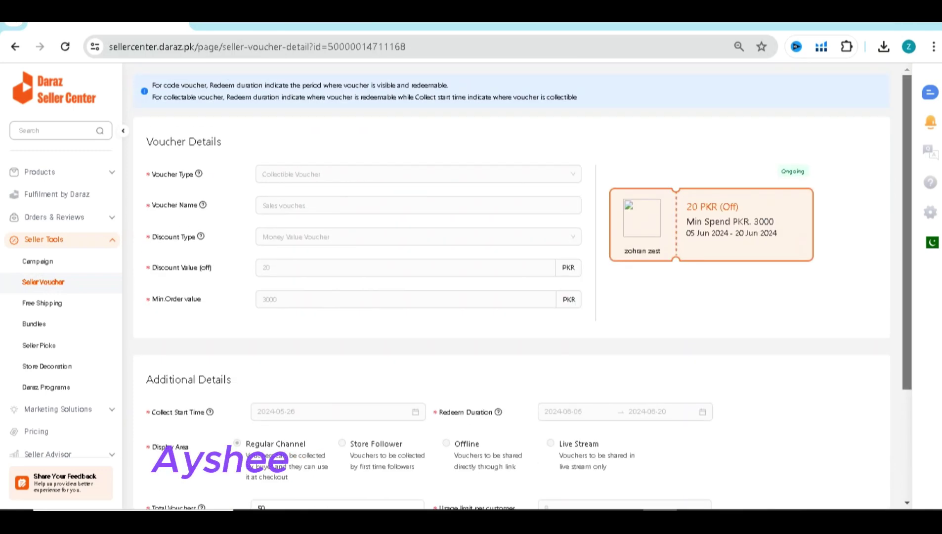
scroll(512, 286, down, 3)
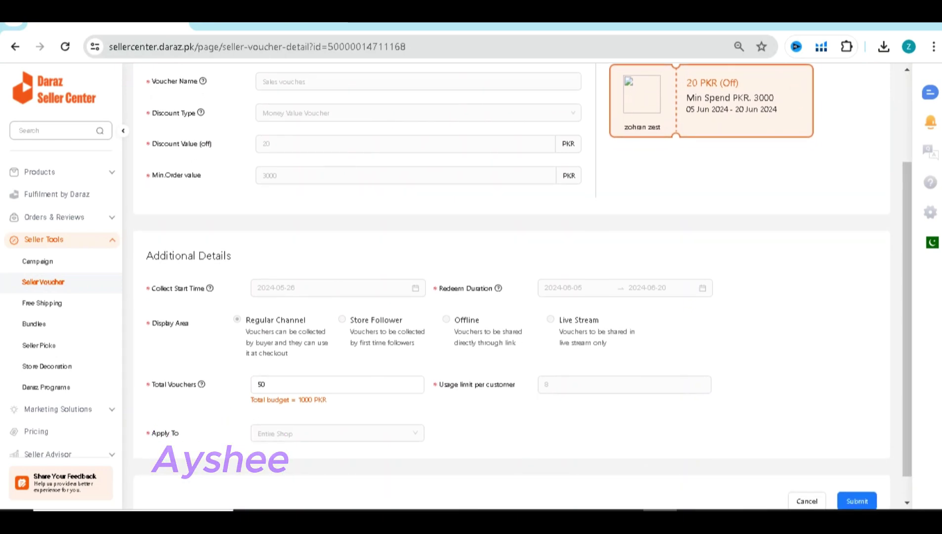
scroll(511, 287, up, 2)
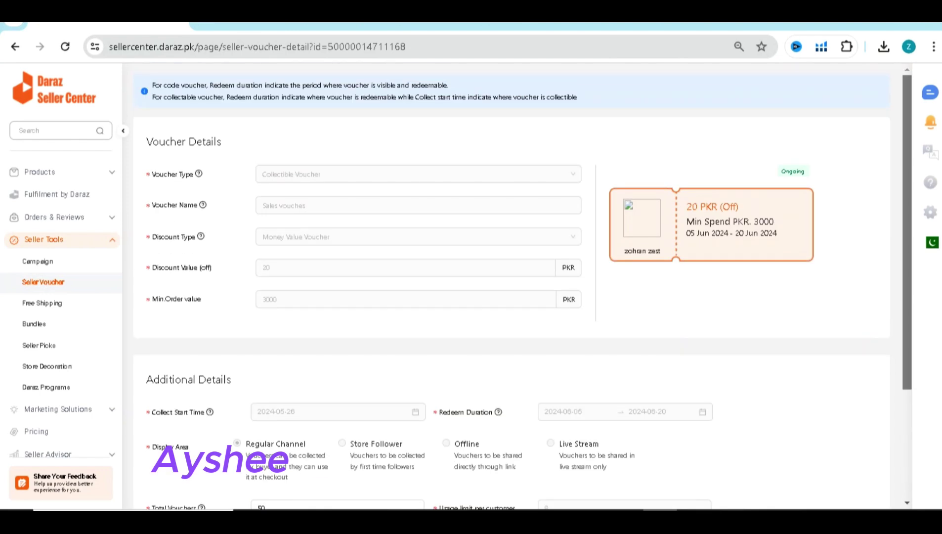
scroll(511, 287, down, 3)
click(806, 472)
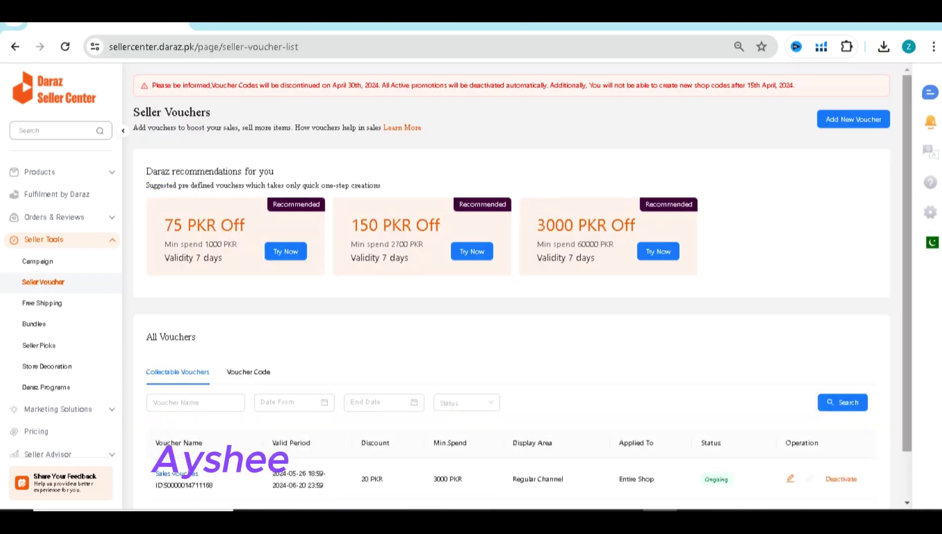
Deactivate the Sales vouches voucher, confirming the prompt, and return to the Google Doc
scroll(511, 286, down, 1)
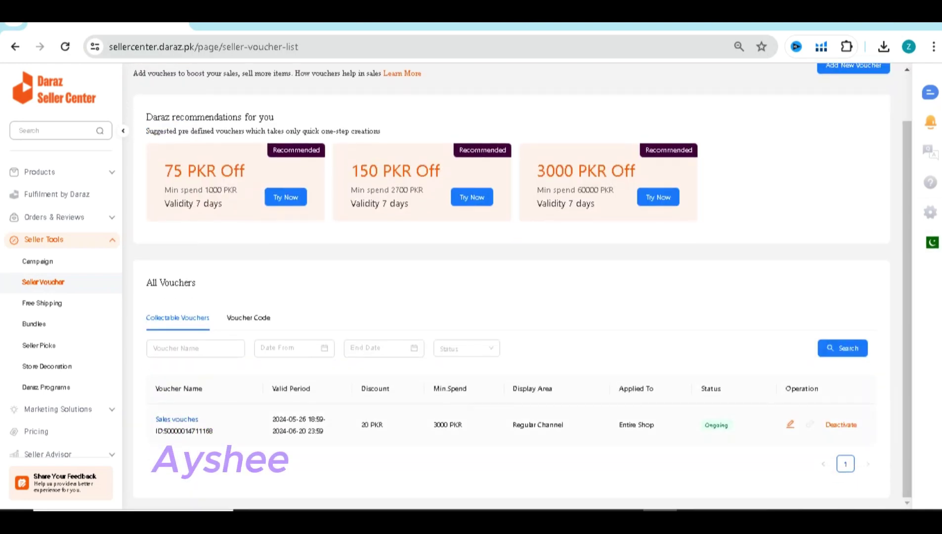
click(840, 424)
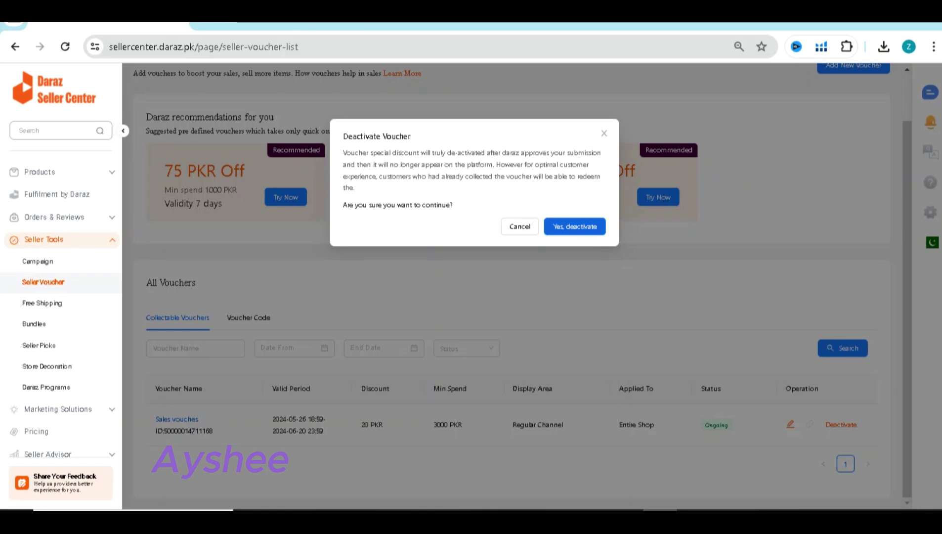
click(574, 227)
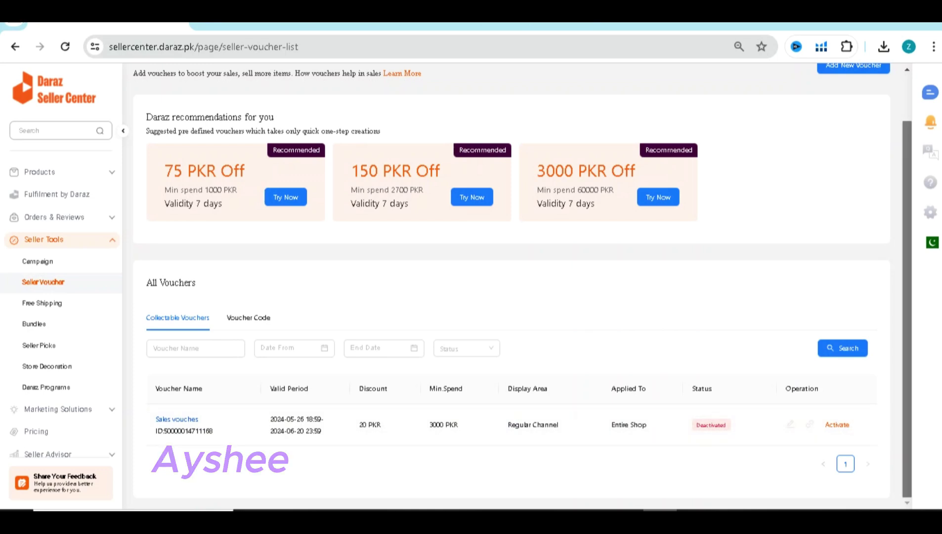
scroll(512, 286, up, 1)
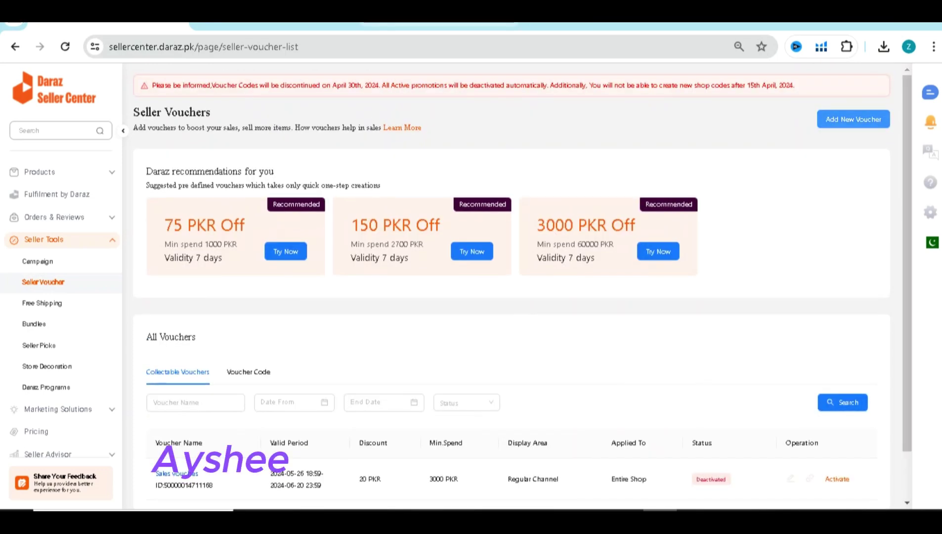
key(ctrl+Tab)
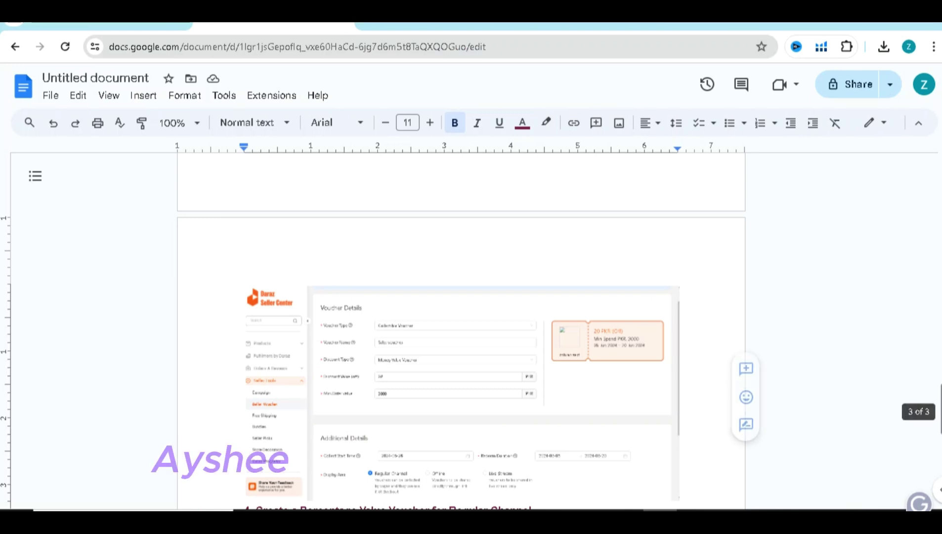
Select the collectible-voucher screenshot just above heading 4 in the Google Doc
scroll(461, 331, up, 10)
scroll(461, 331, down, 7)
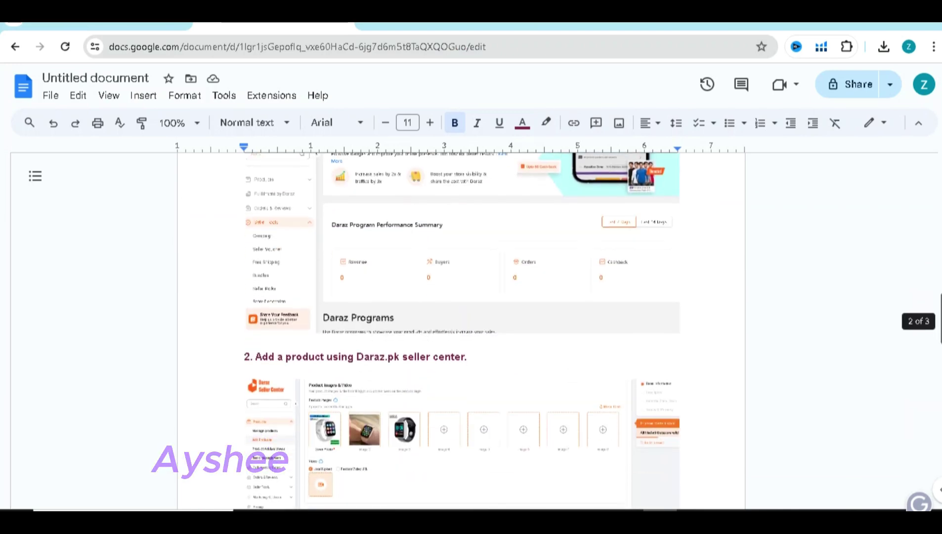
scroll(461, 331, down, 10)
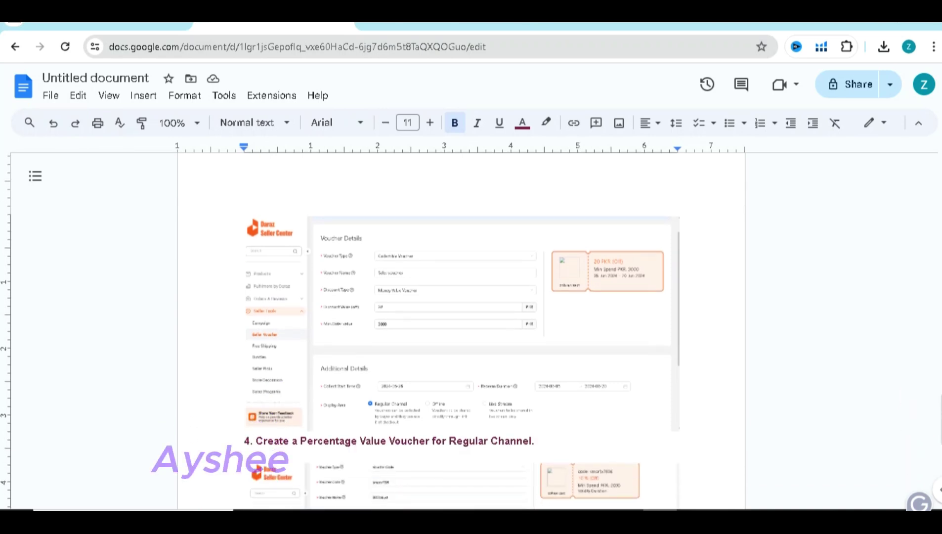
click(461, 323)
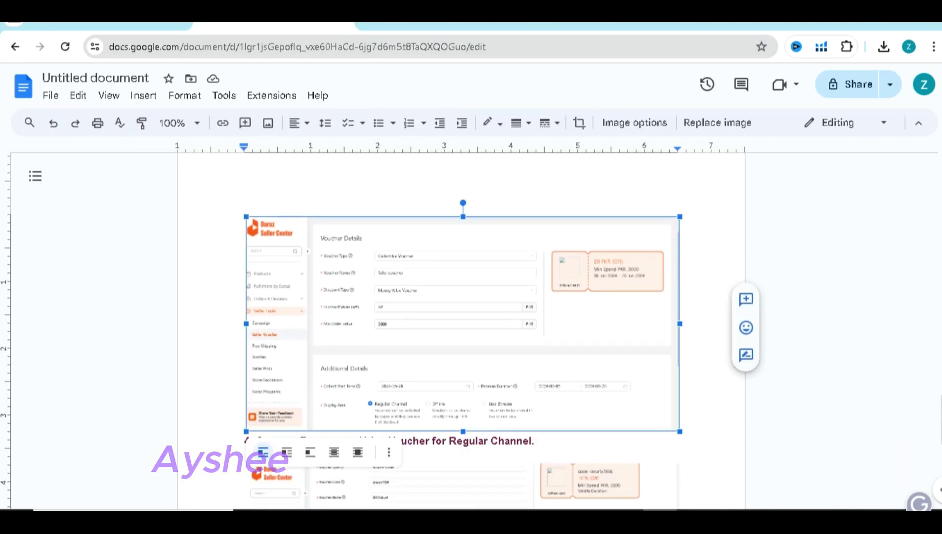